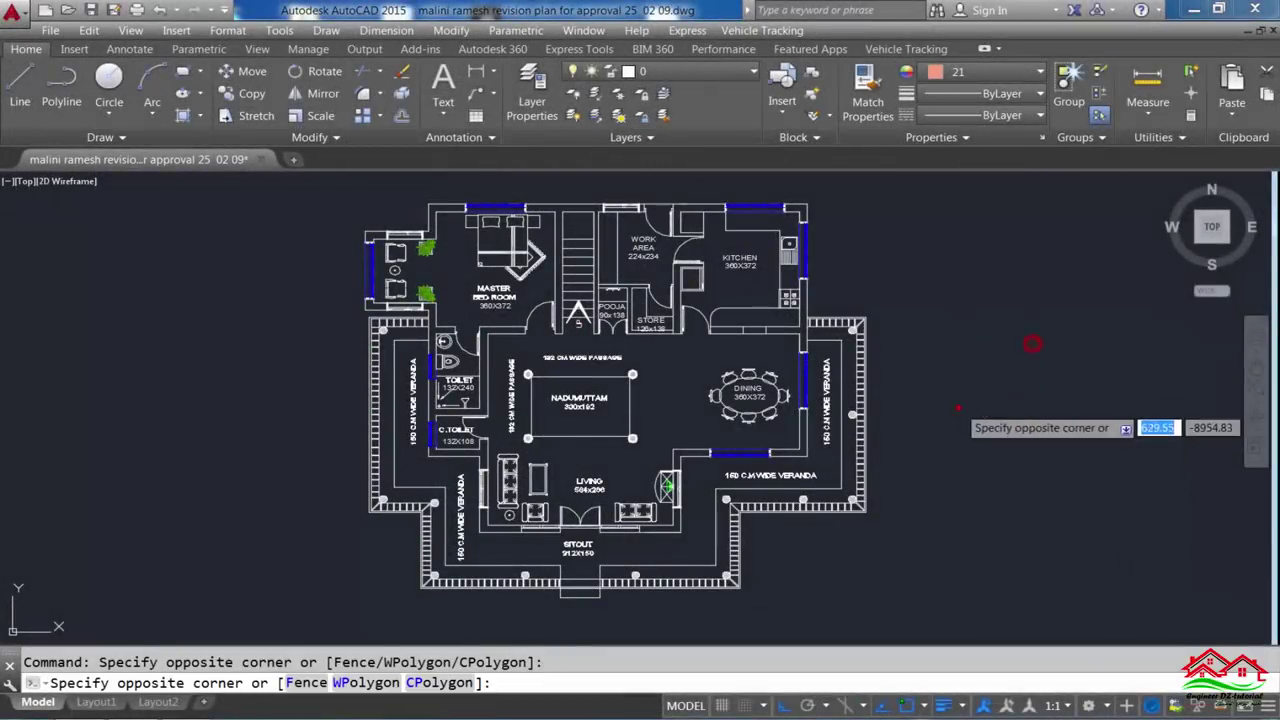
Step: Cancel the unfinished window selection and enter the PLOTTERMANAGER command (ploma)
click(958, 406)
text(p)
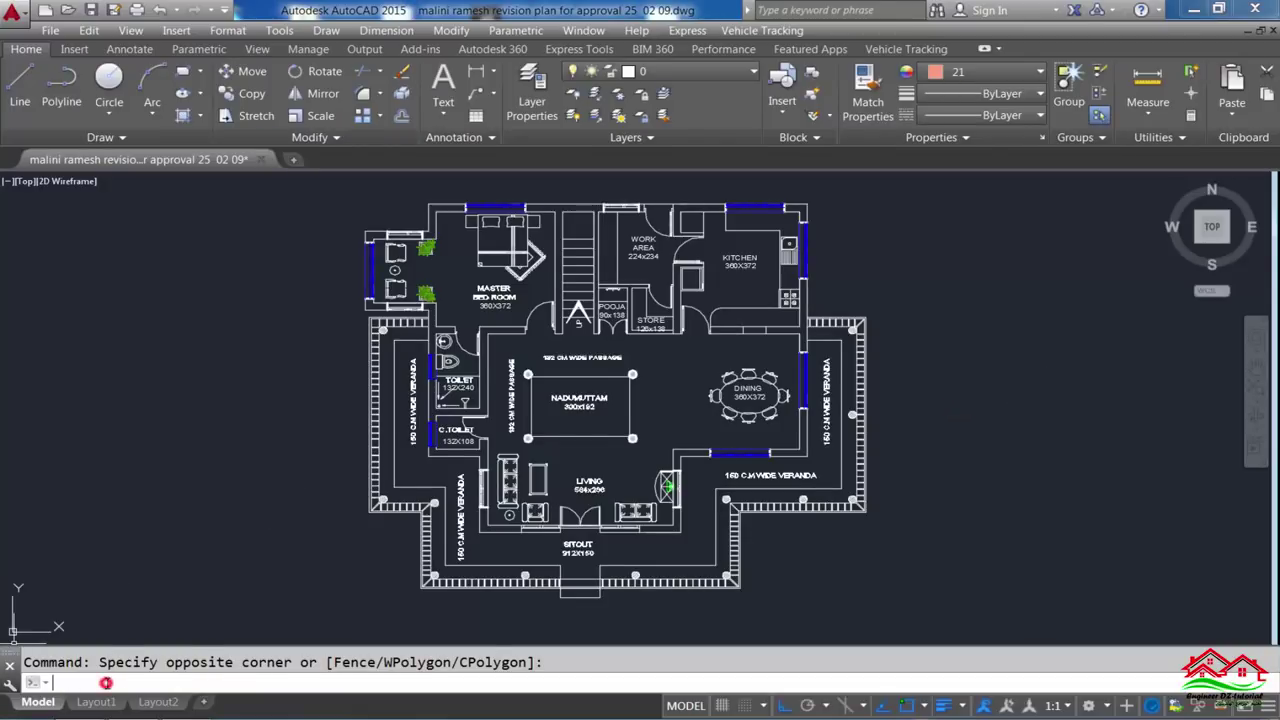
text(lott)
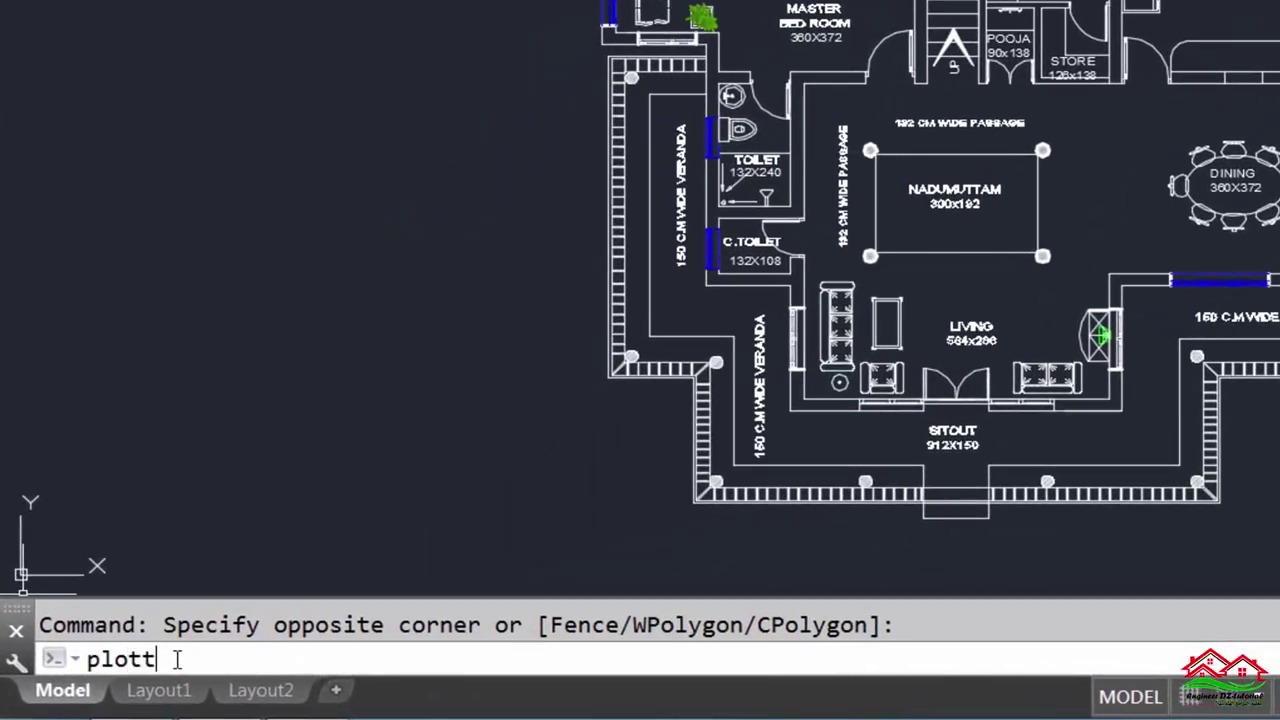
text(PLOTTERm)
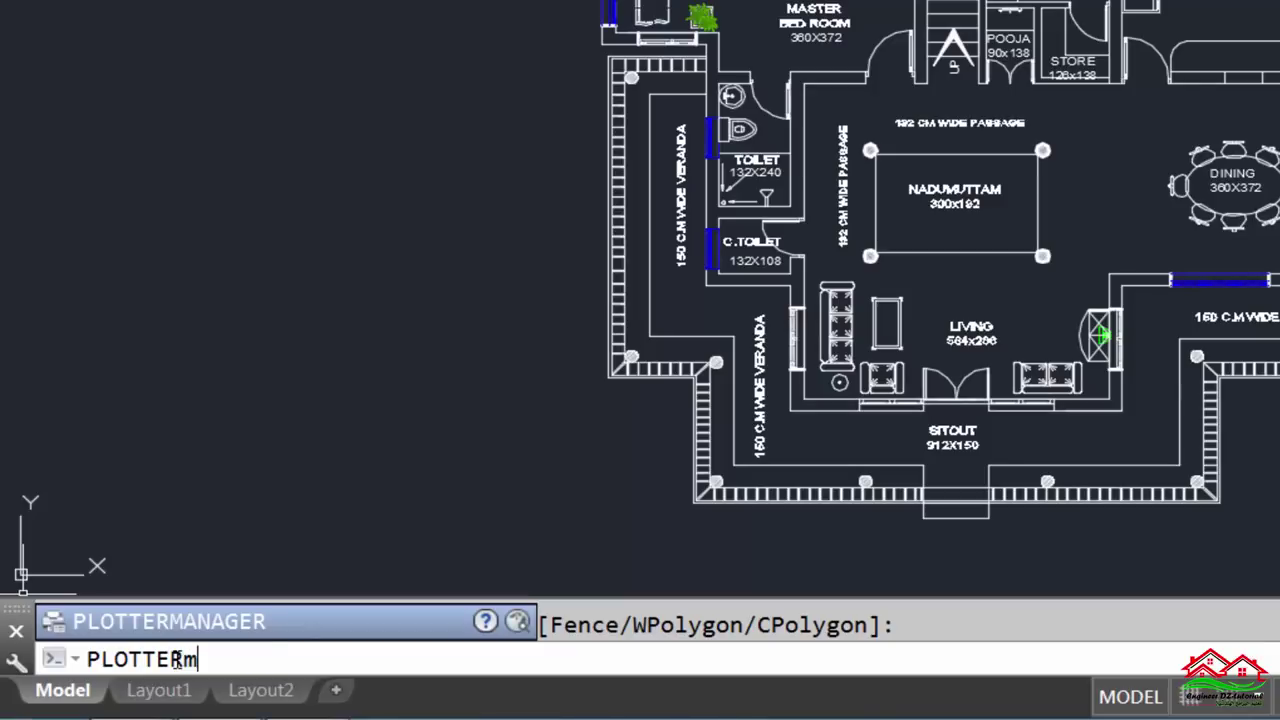
text(a)
Step: Run the plotter manager and select the Add-A-Plotter Wizard in the Plotters folder
key(Return)
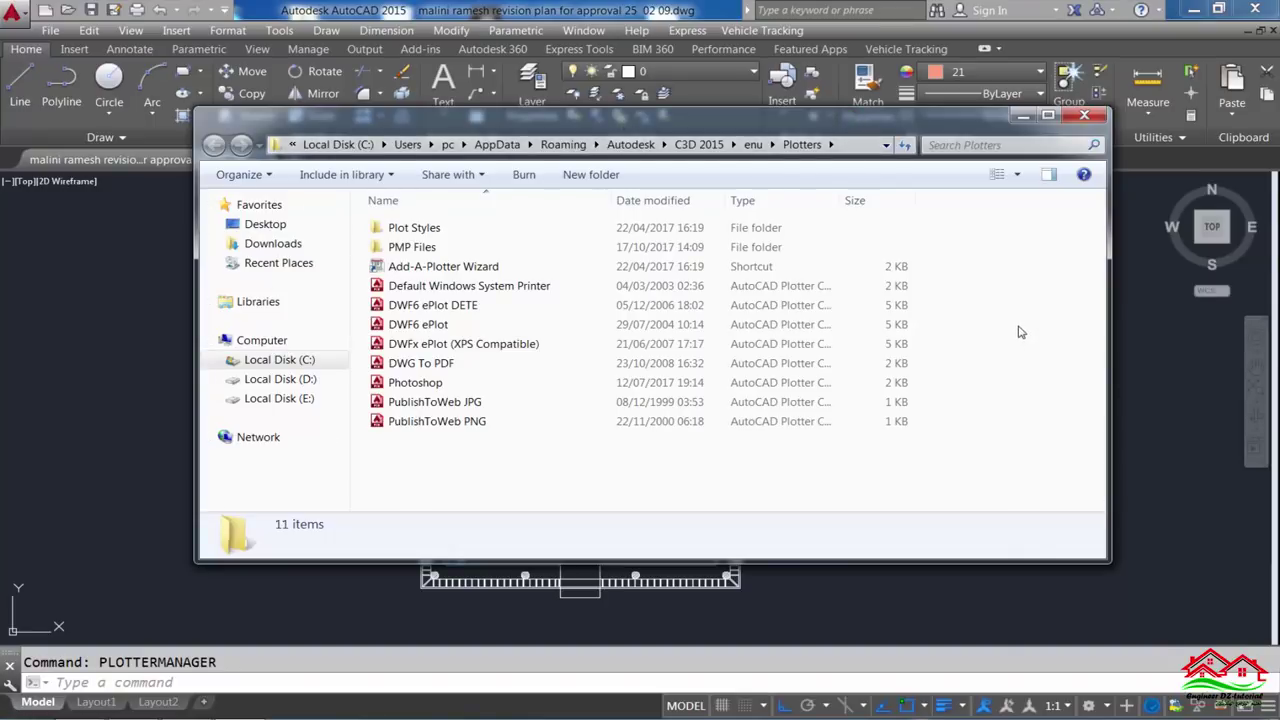
click(463, 268)
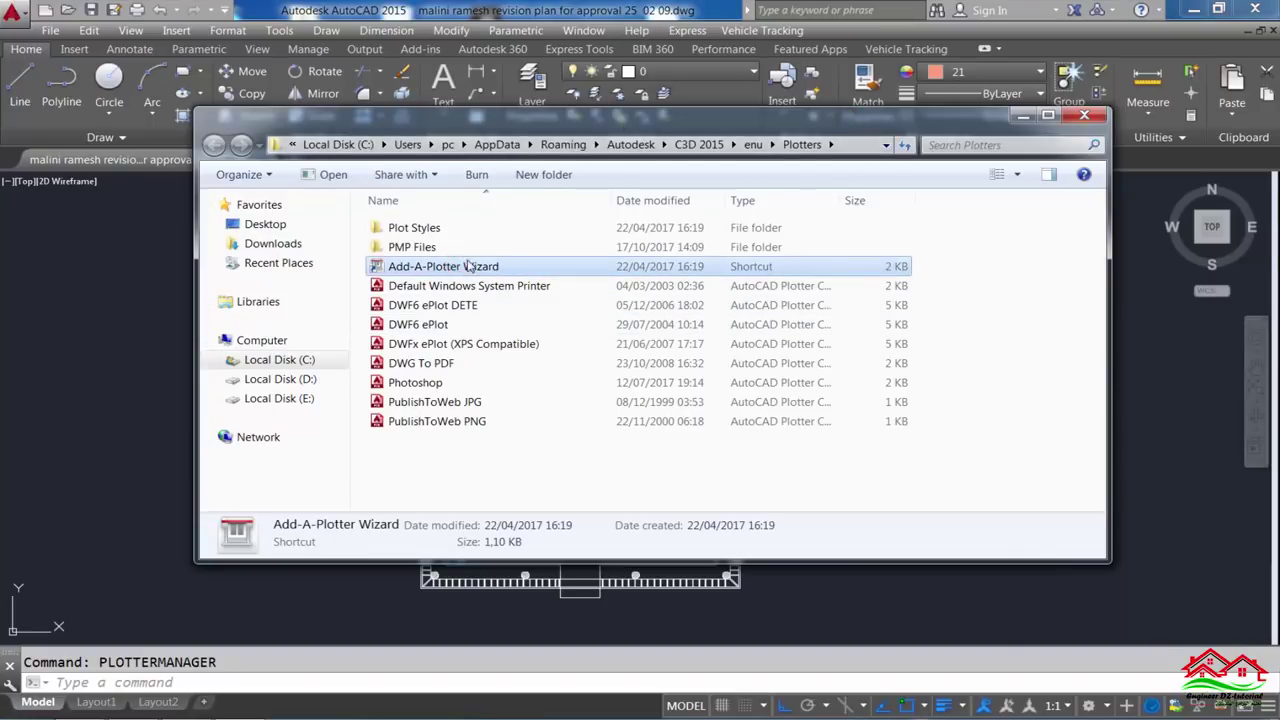
Step: Launch the Add-A-Plotter Wizard and choose a plotter managed by My Computer
double_click(474, 270)
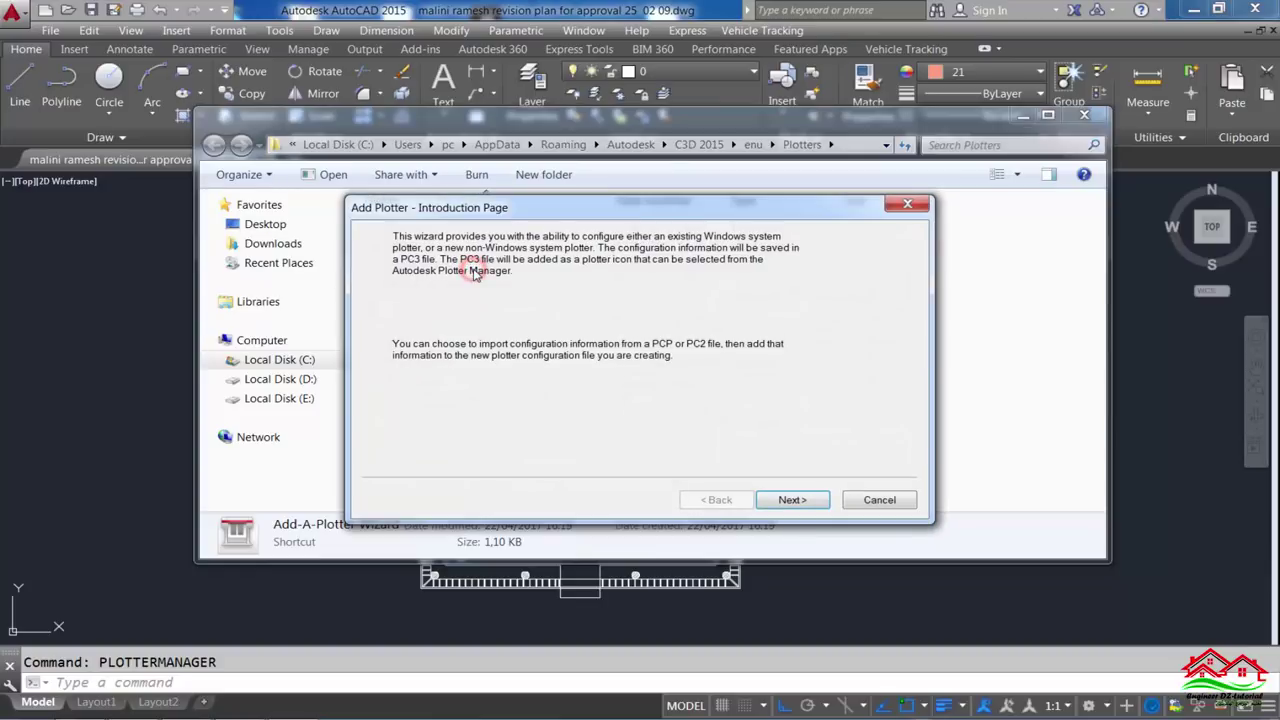
drag(681, 210, 357, 35)
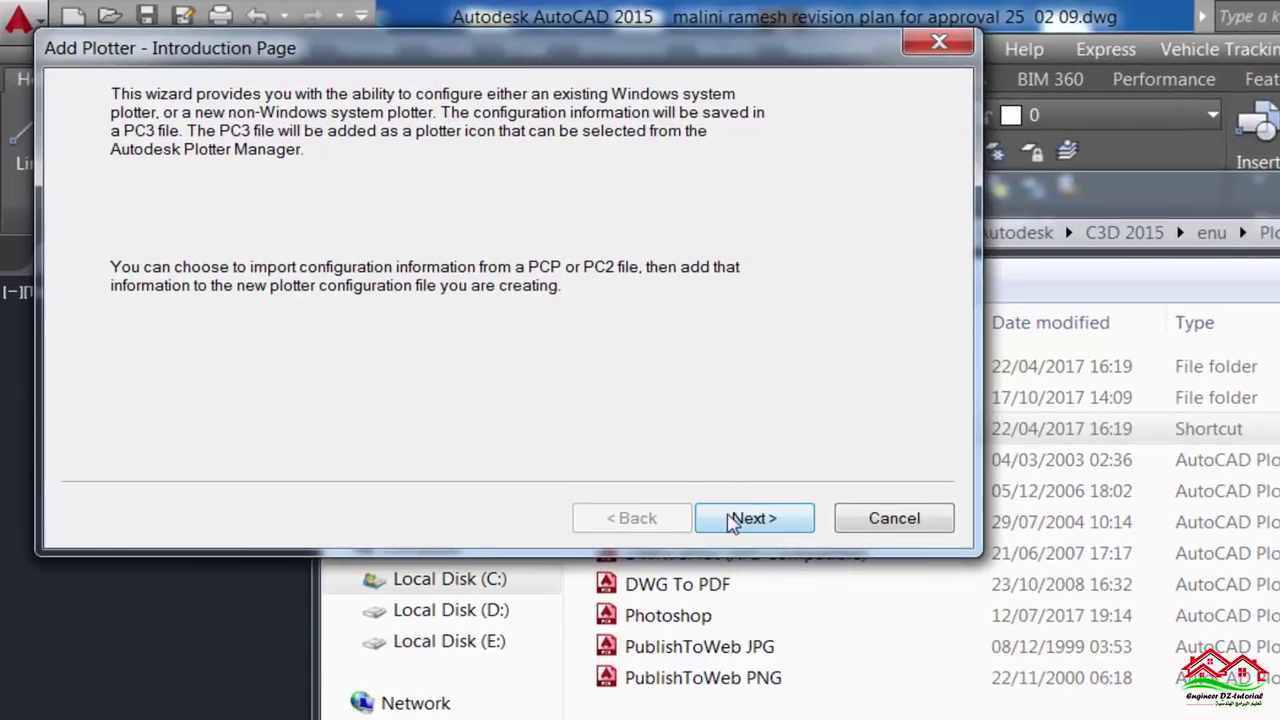
click(730, 520)
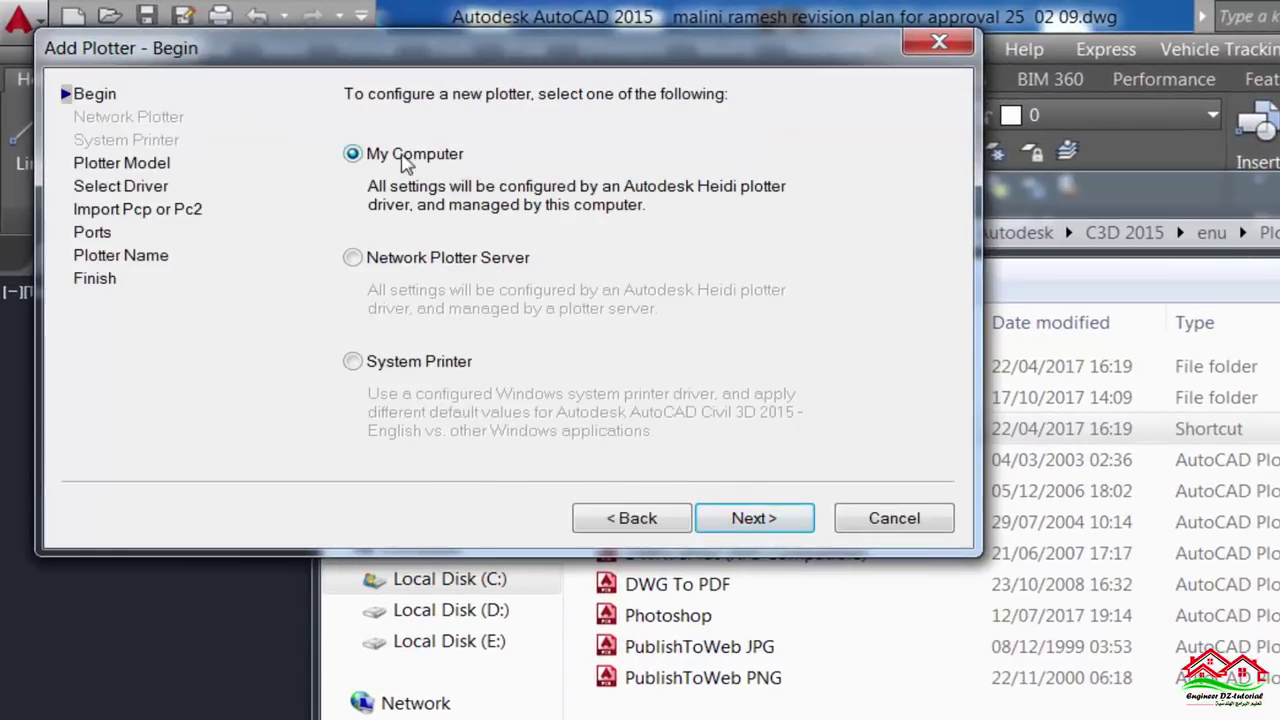
click(751, 517)
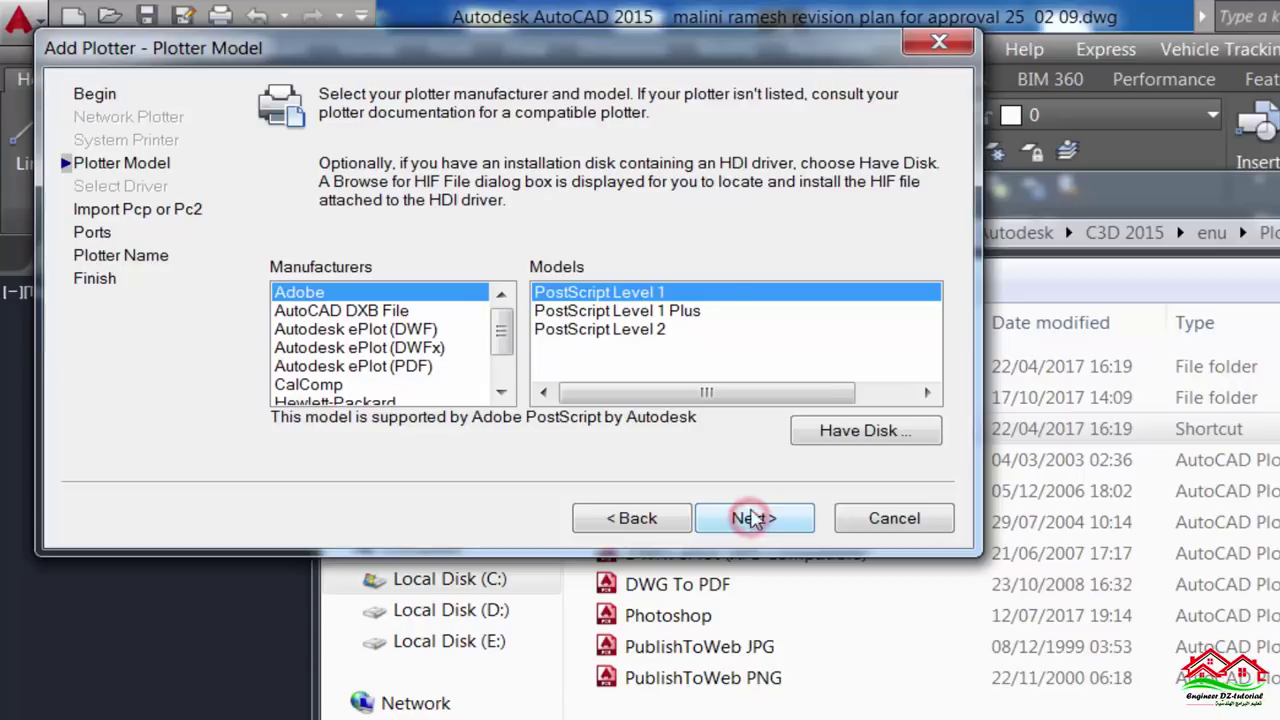
Step: Choose Raster File Formats as manufacturer and TIFF Version 6 (Uncompressed) as the model
click(501, 393)
click(501, 393)
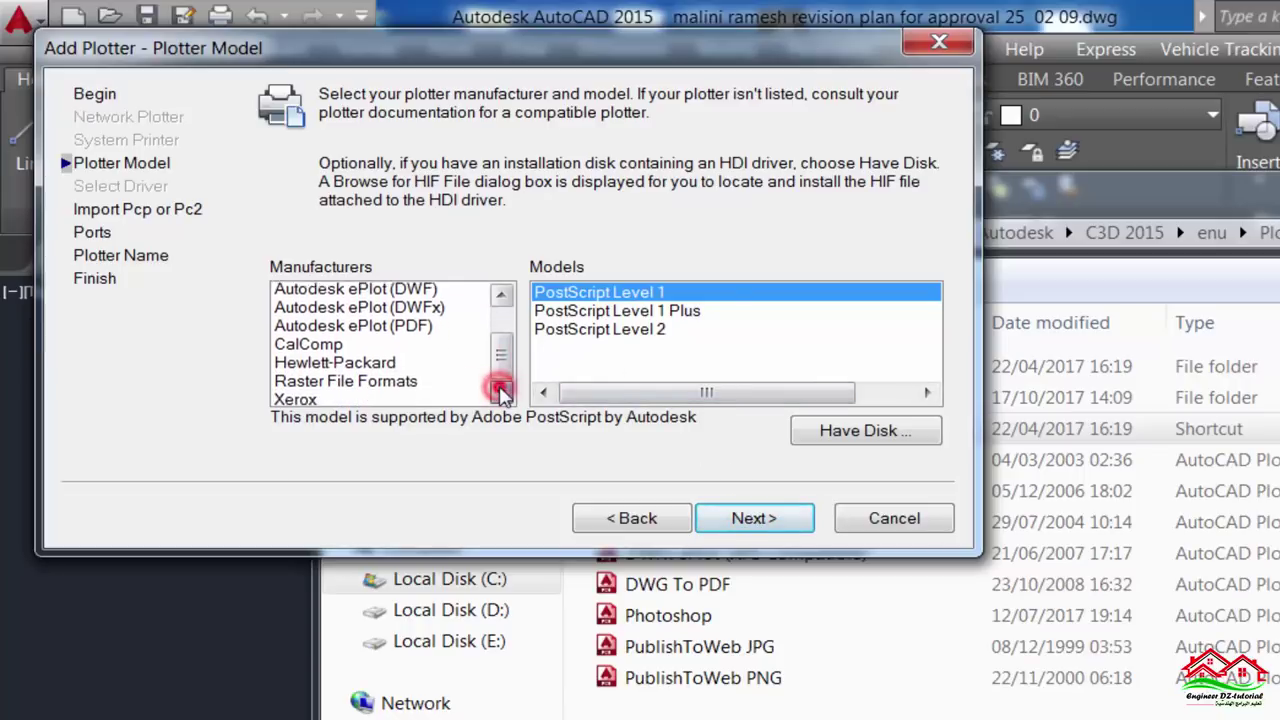
click(501, 393)
click(362, 366)
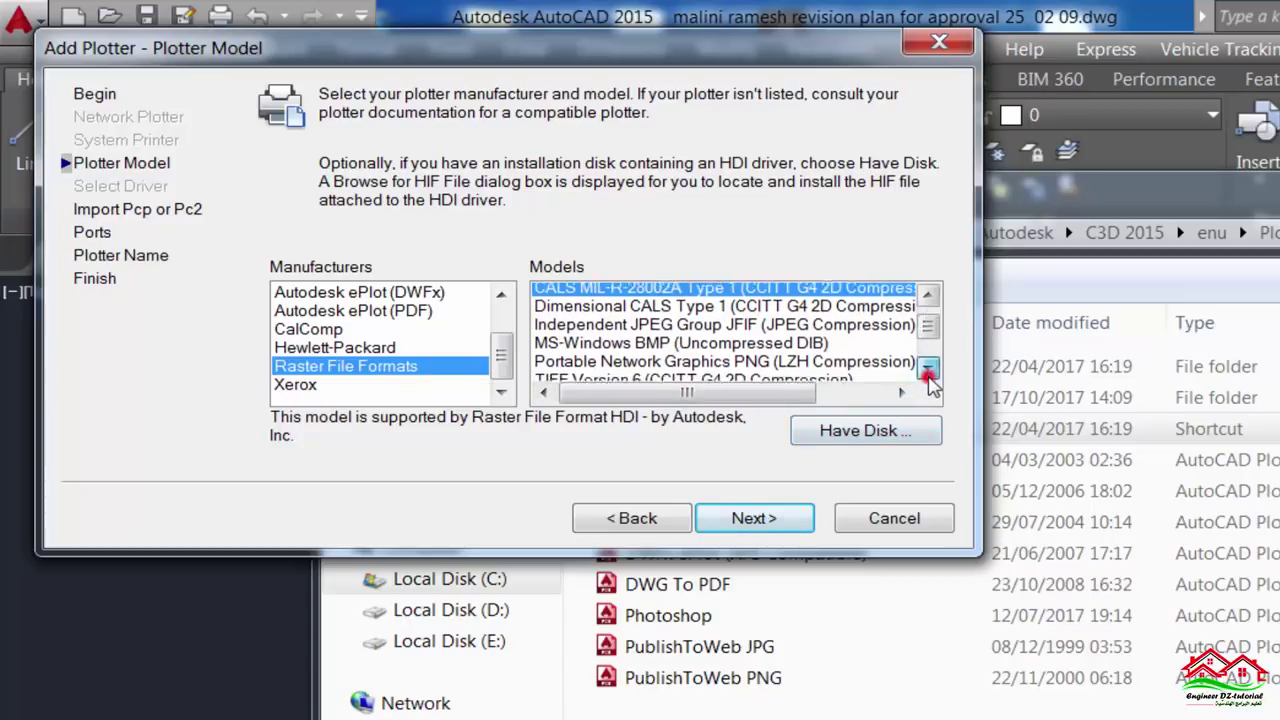
click(928, 368)
click(928, 368)
click(928, 370)
click(928, 370)
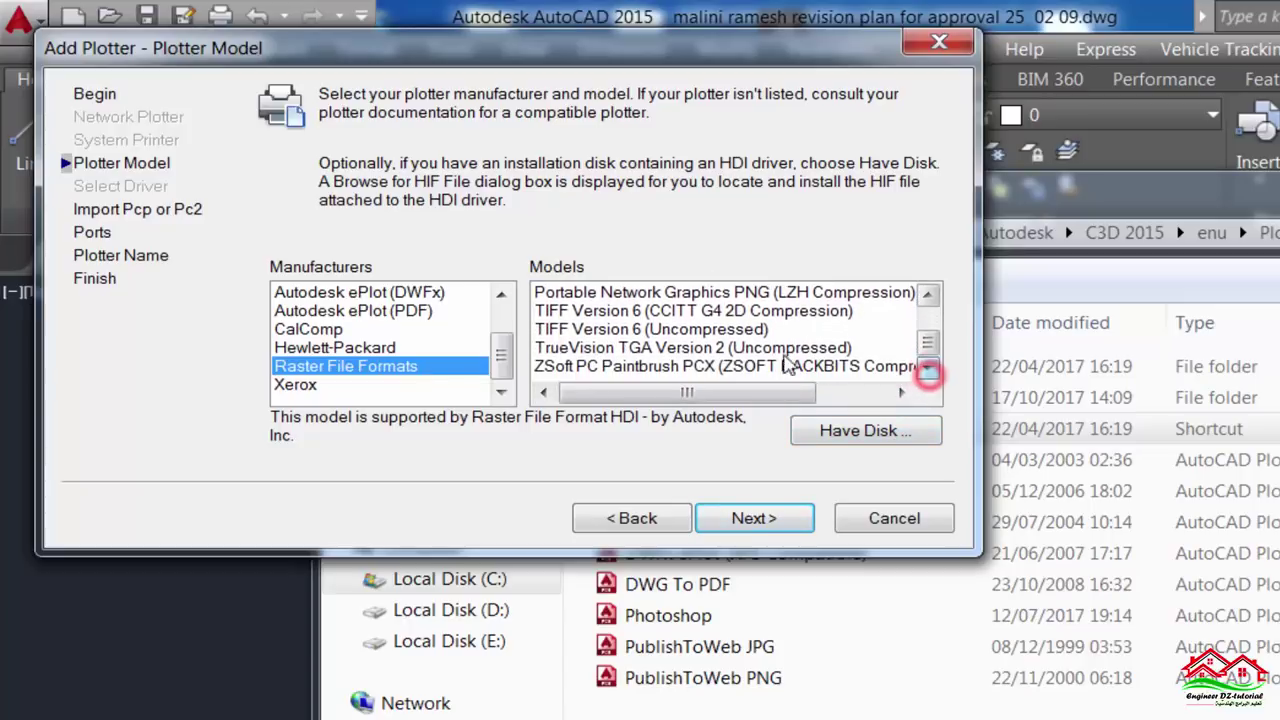
click(607, 330)
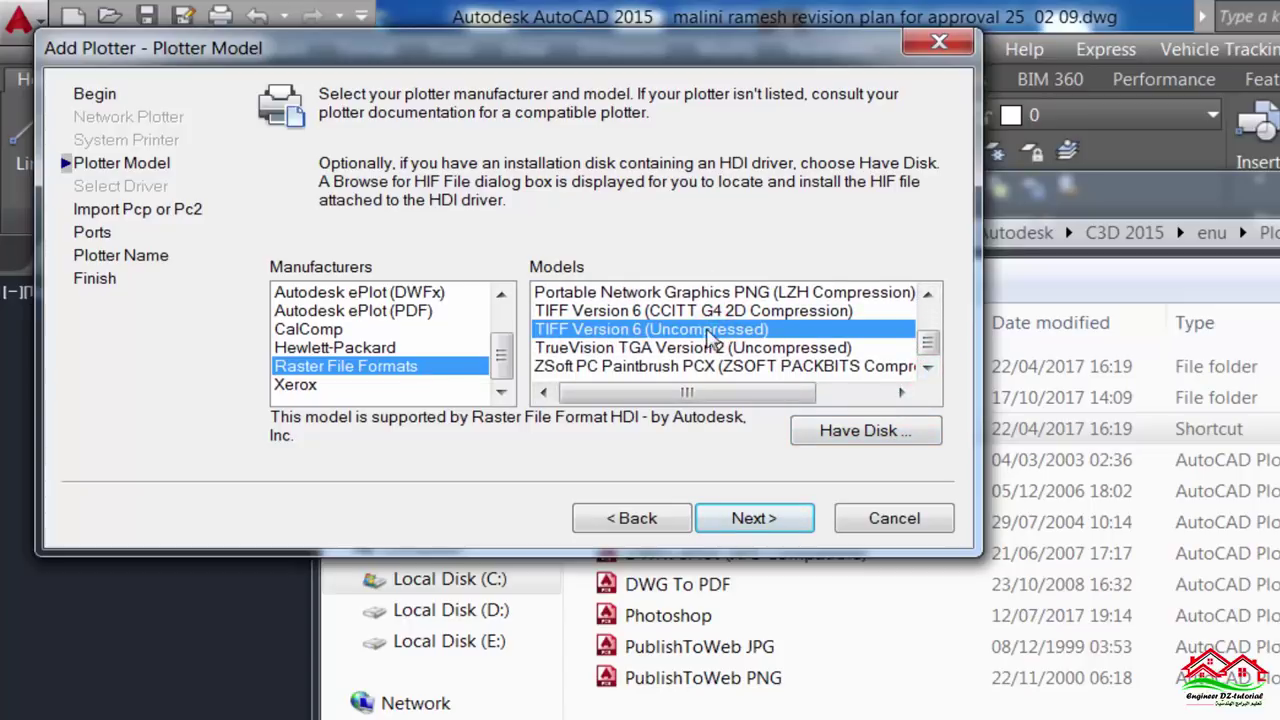
Step: Skip PCP import, keep plot-to-file output, and name the plotter 'High resolution image'
click(757, 522)
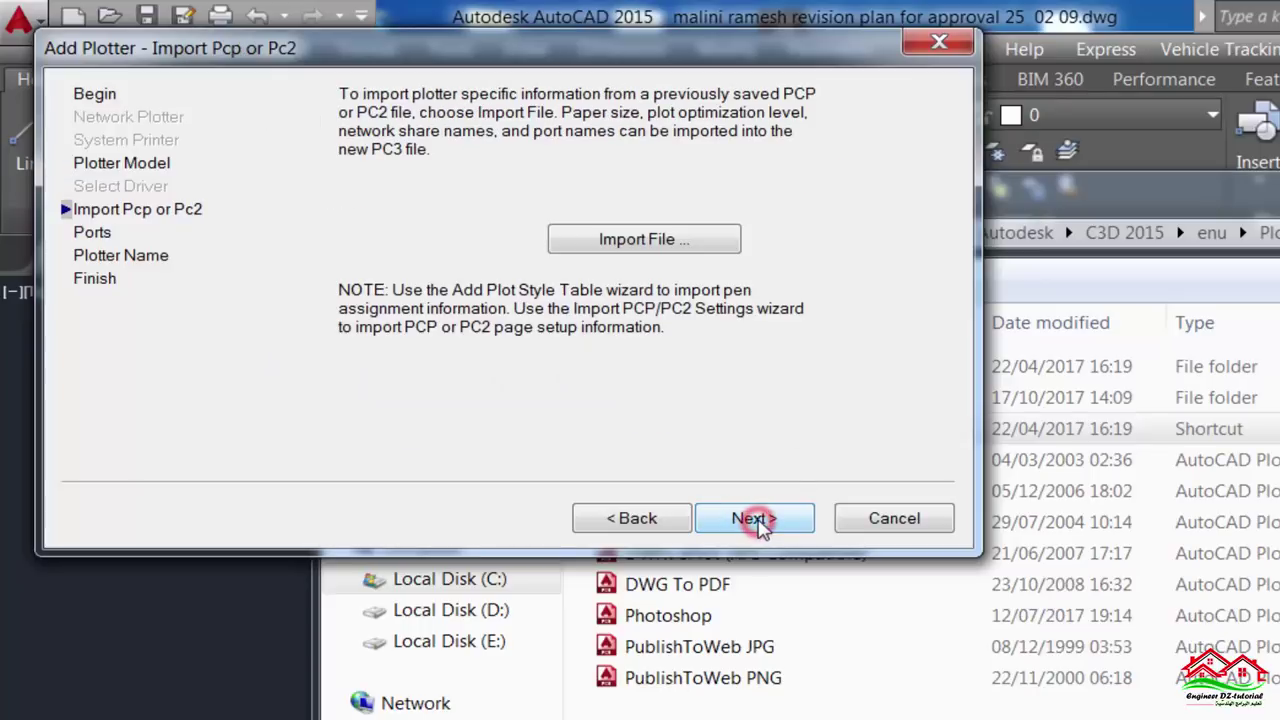
click(757, 522)
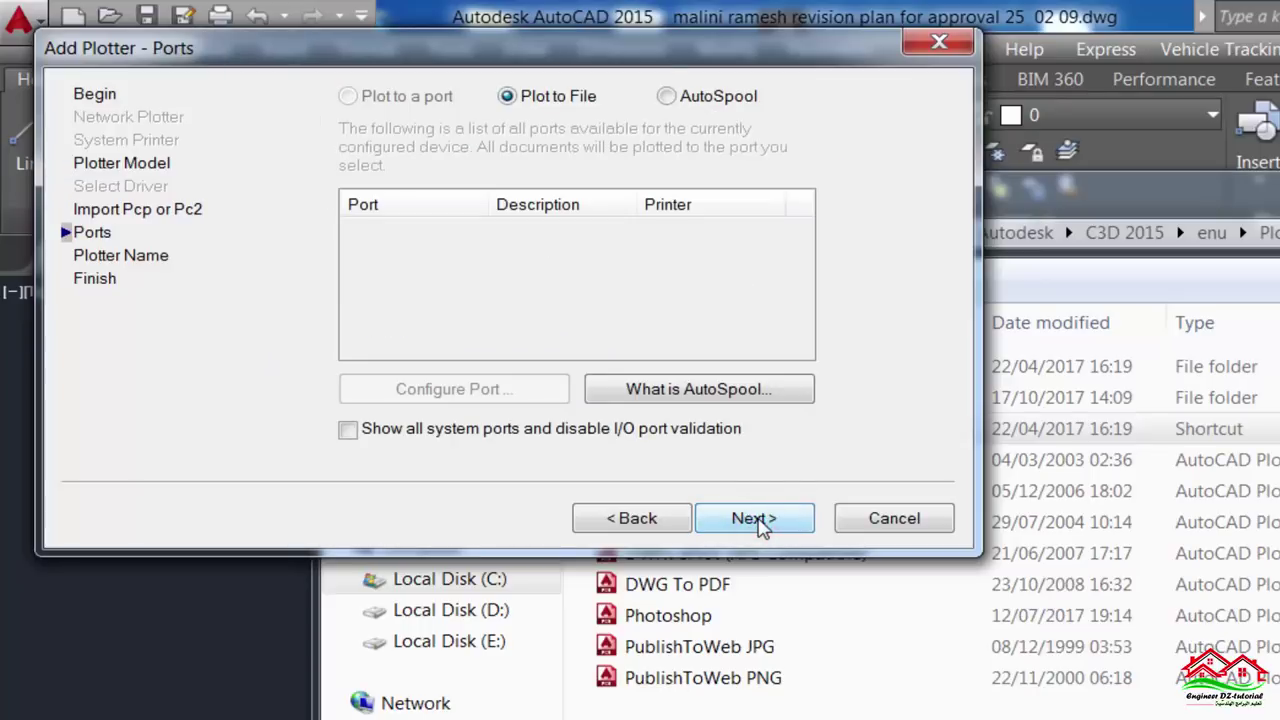
click(735, 522)
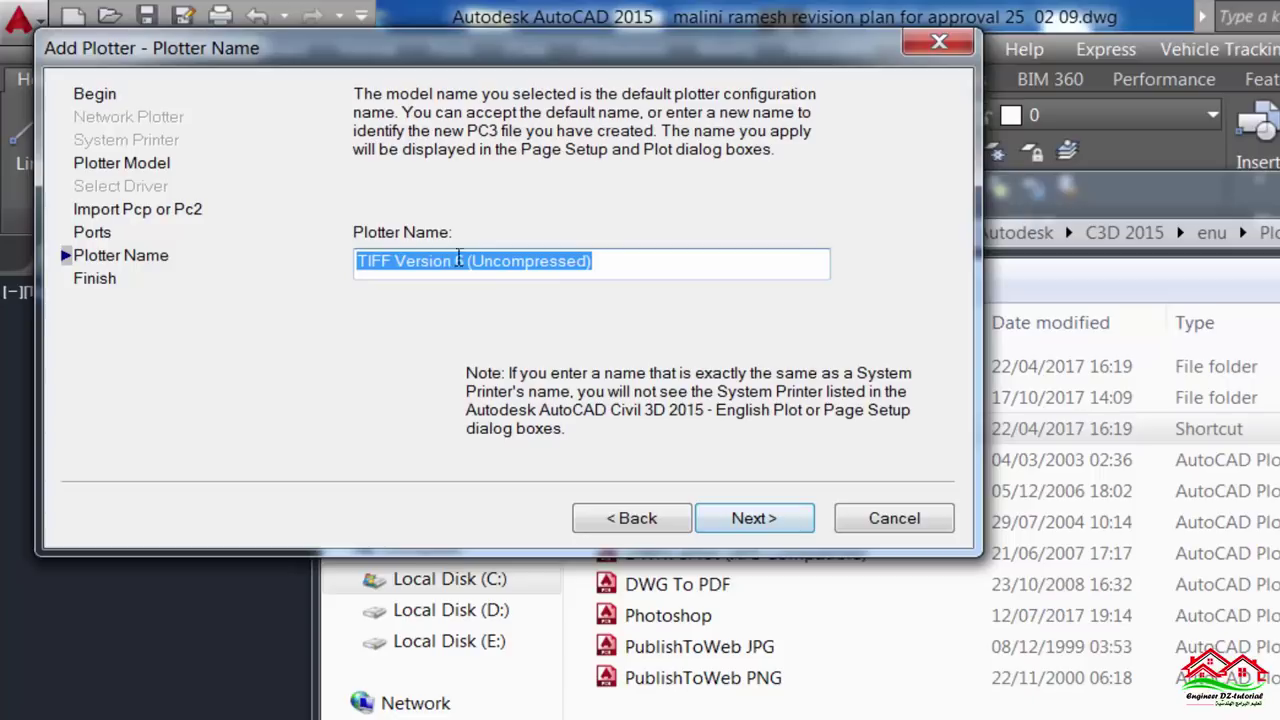
drag(643, 268, 335, 256)
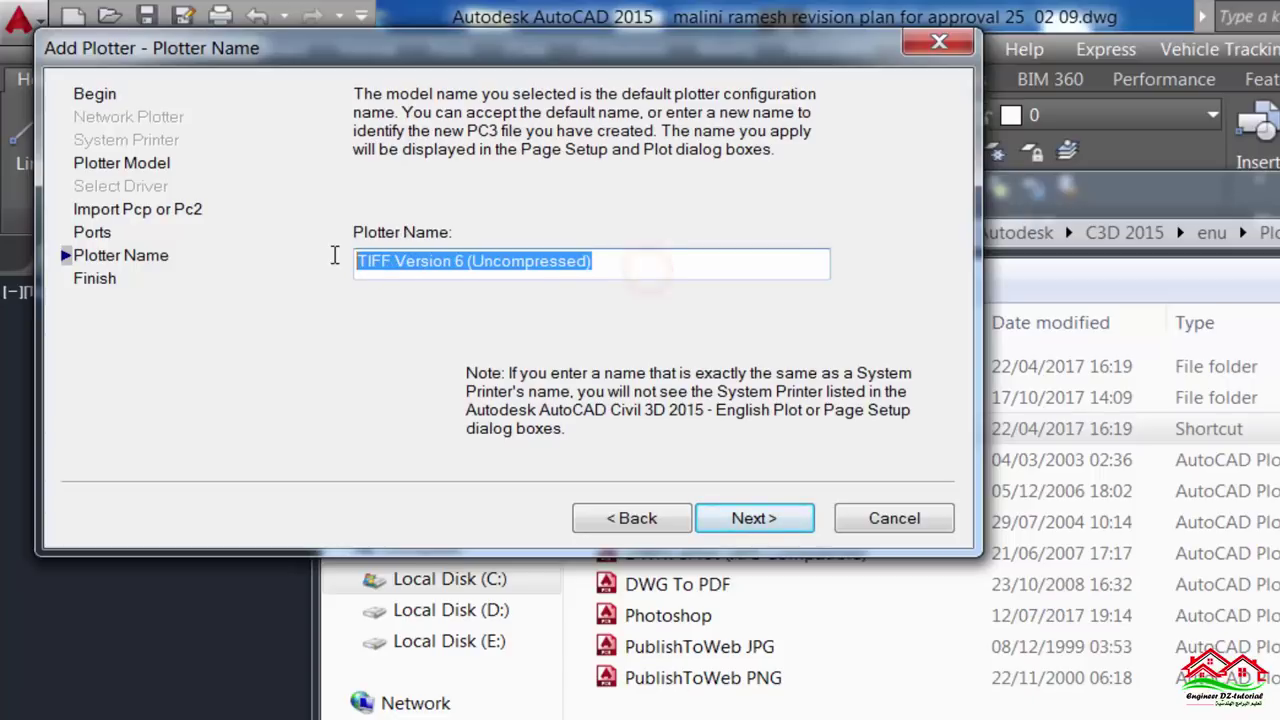
text(High resolution image)
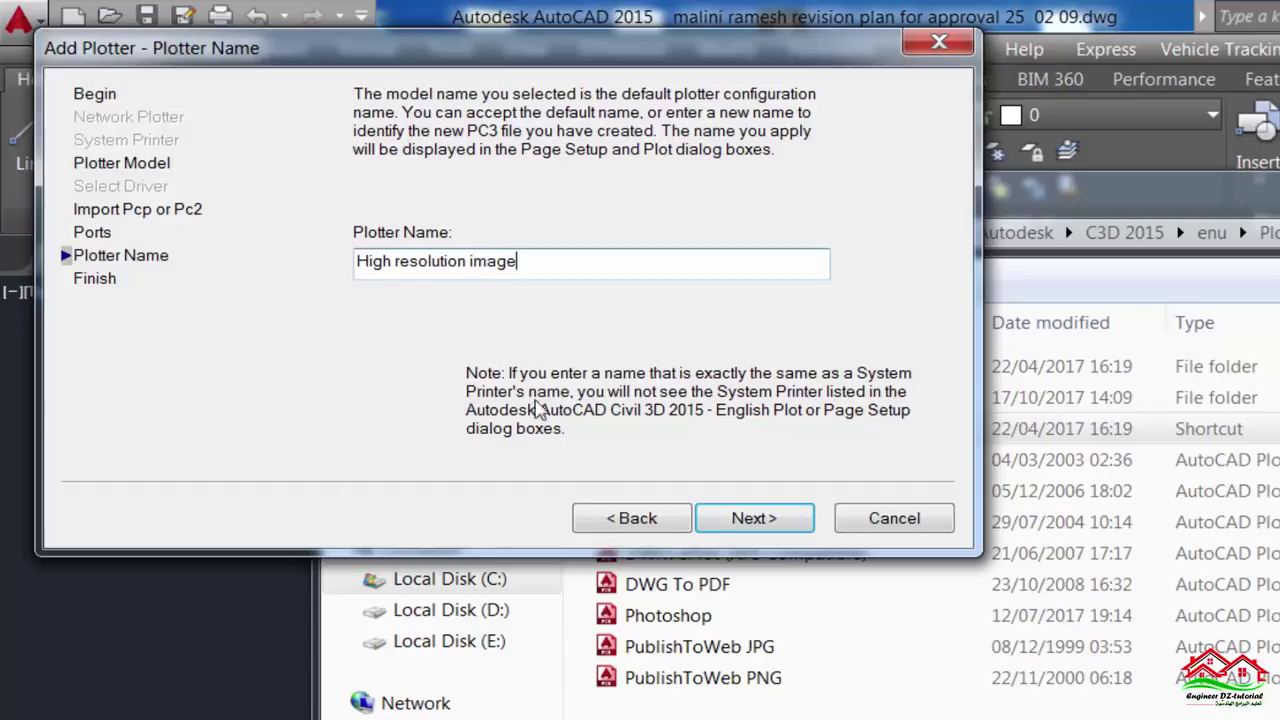
click(764, 528)
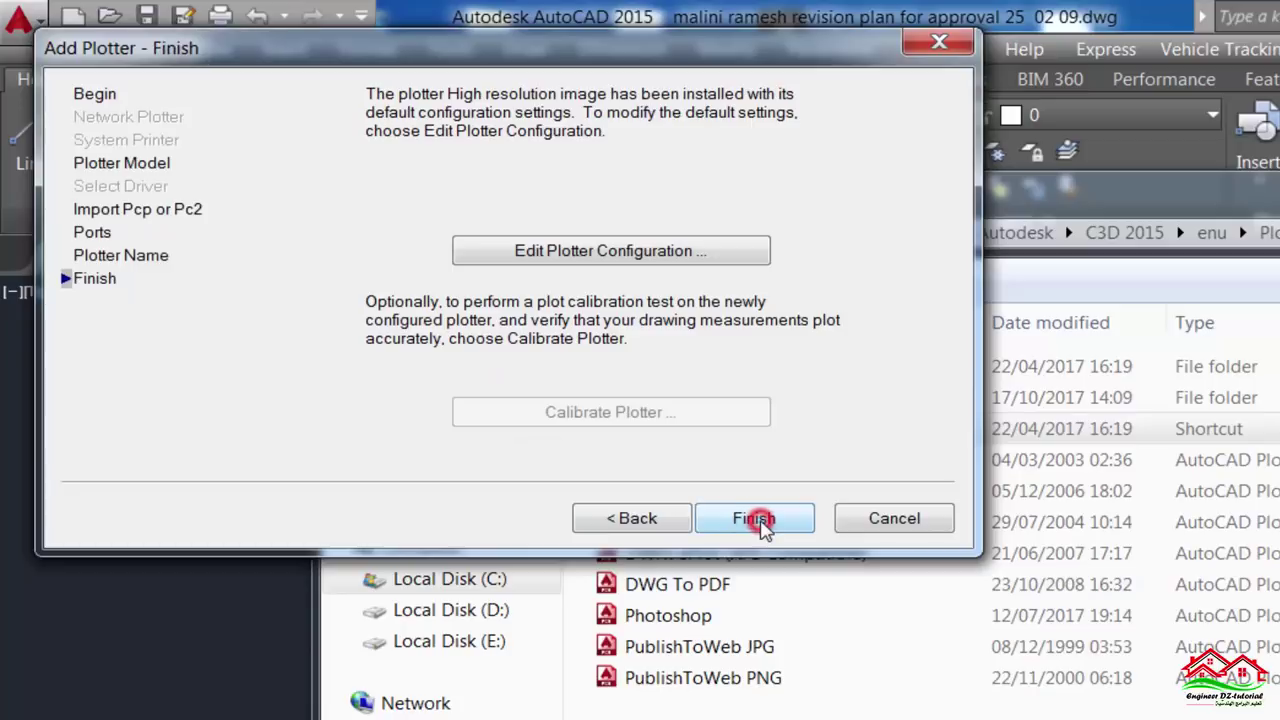
Step: Finish the wizard and open the High resolution image plotter's configuration editor
click(768, 526)
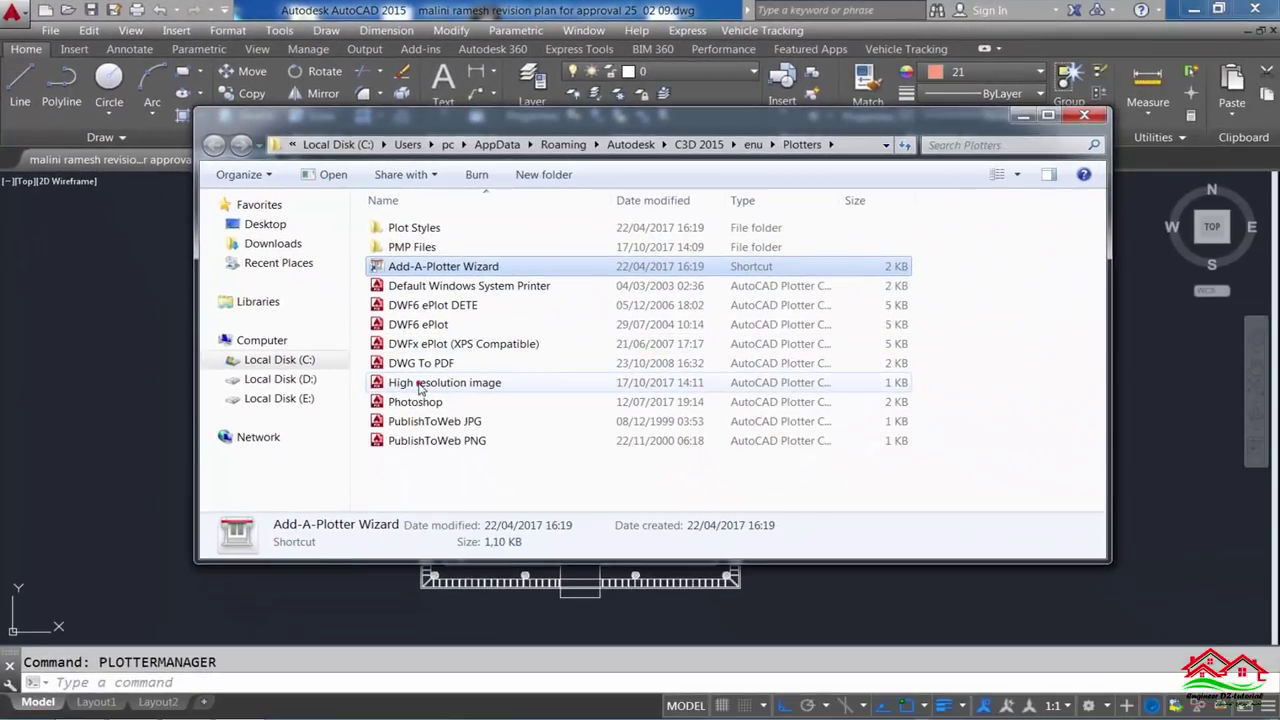
click(425, 382)
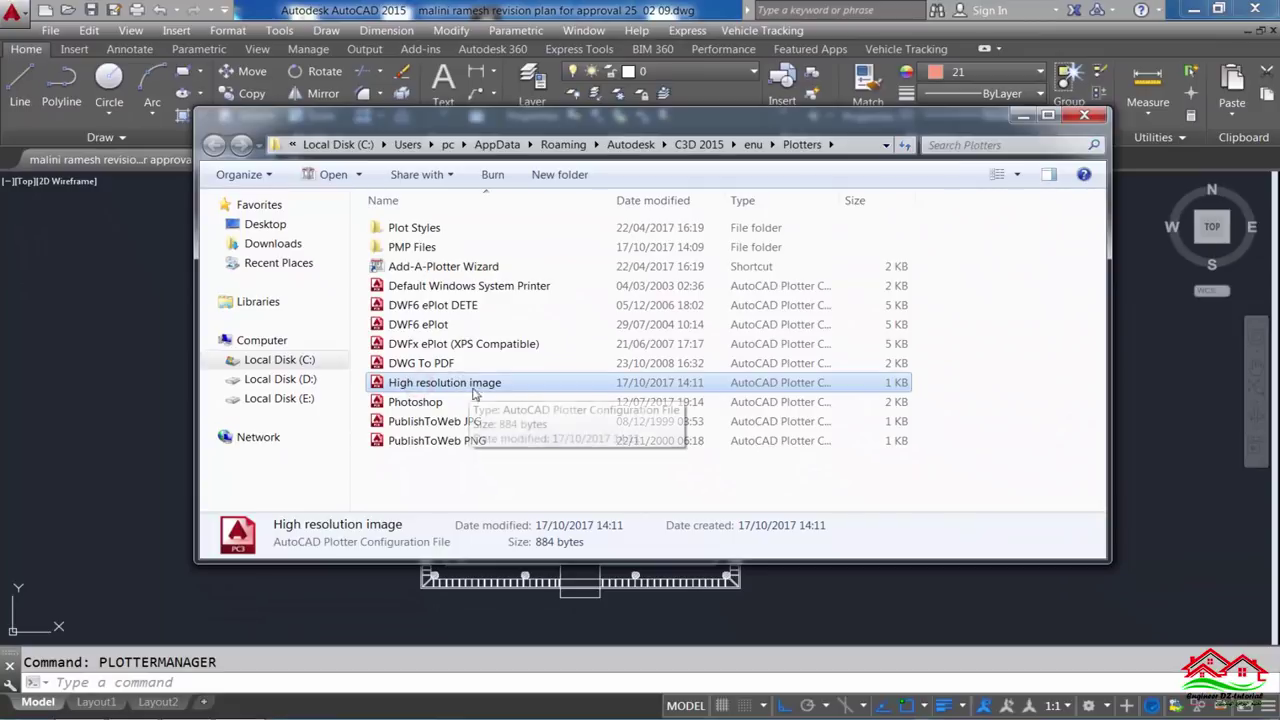
double_click(465, 387)
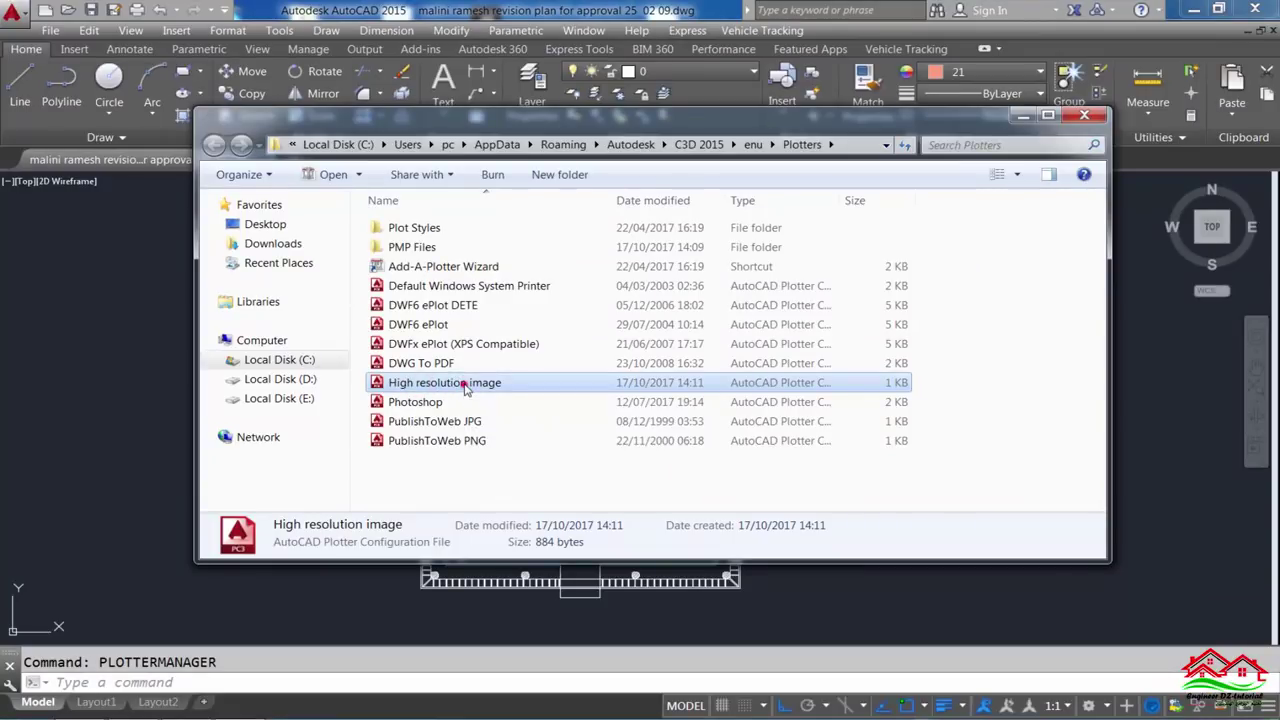
Step: Under Device and Document Settings, select Custom Paper Sizes and begin adding one
drag(265, 37, 243, 27)
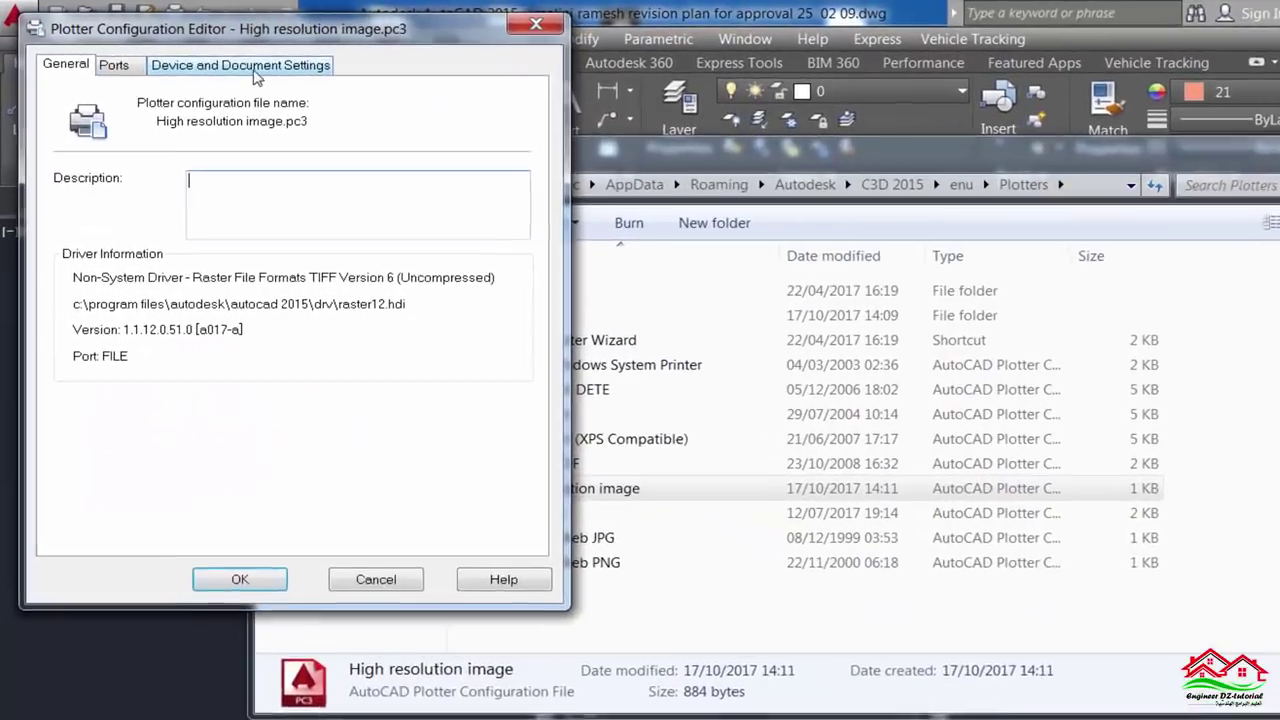
click(256, 78)
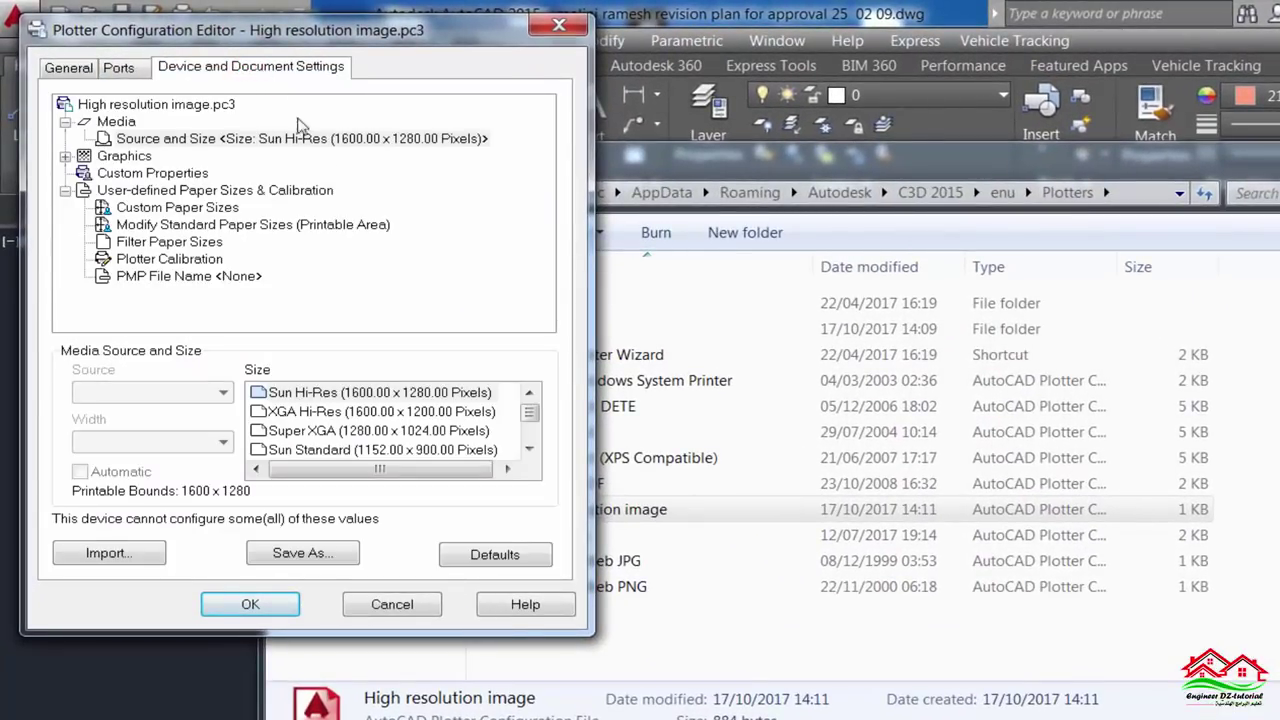
click(170, 207)
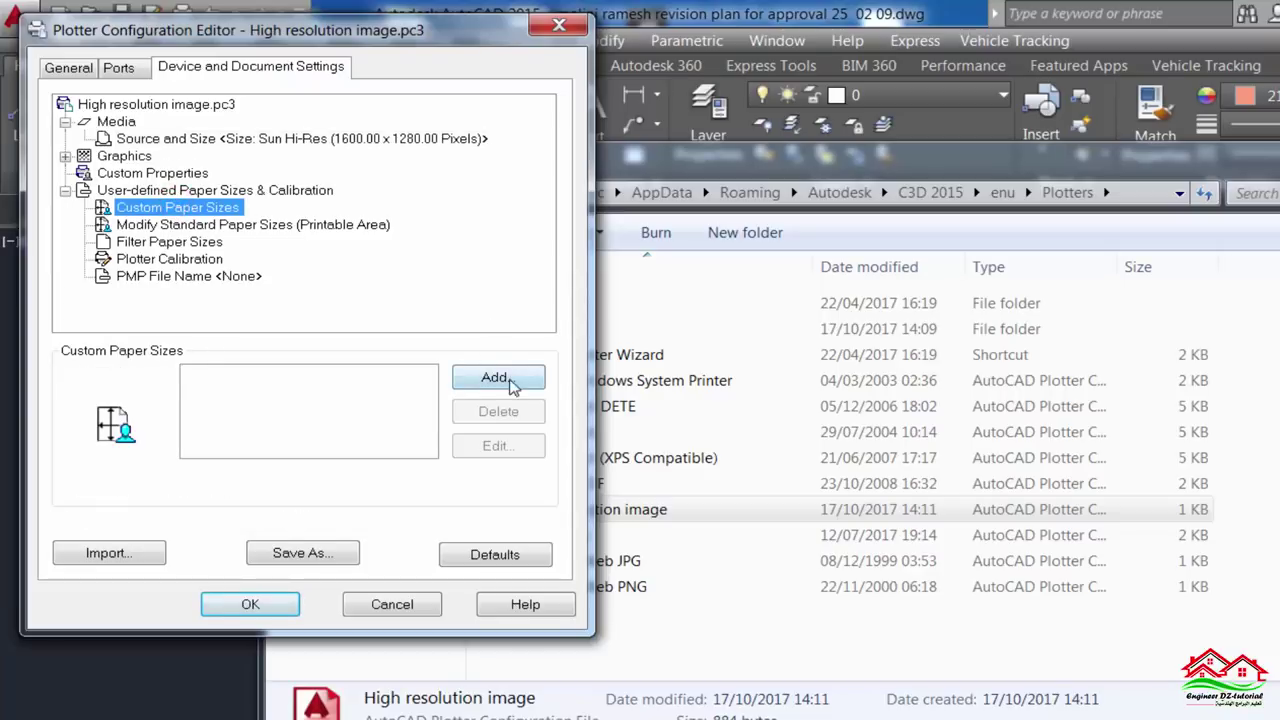
click(505, 387)
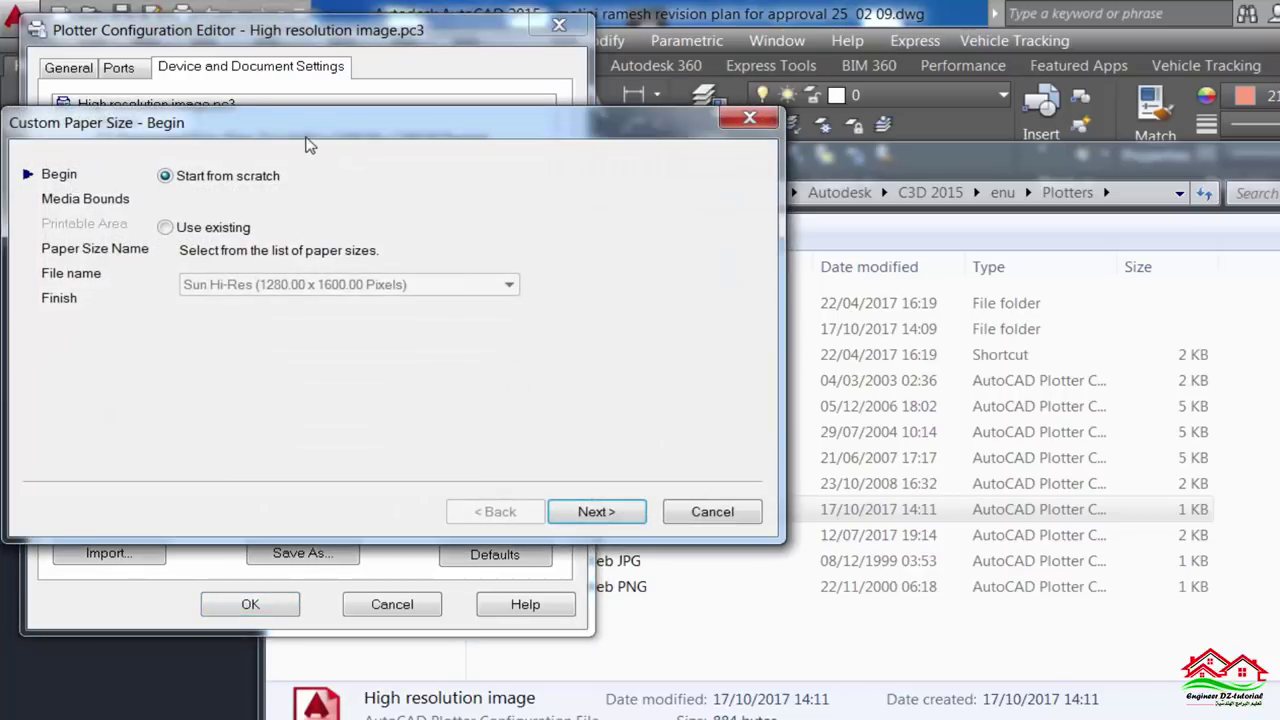
Step: Start a custom paper size from scratch at 20000 × 20000 pixels
drag(308, 125, 317, 88)
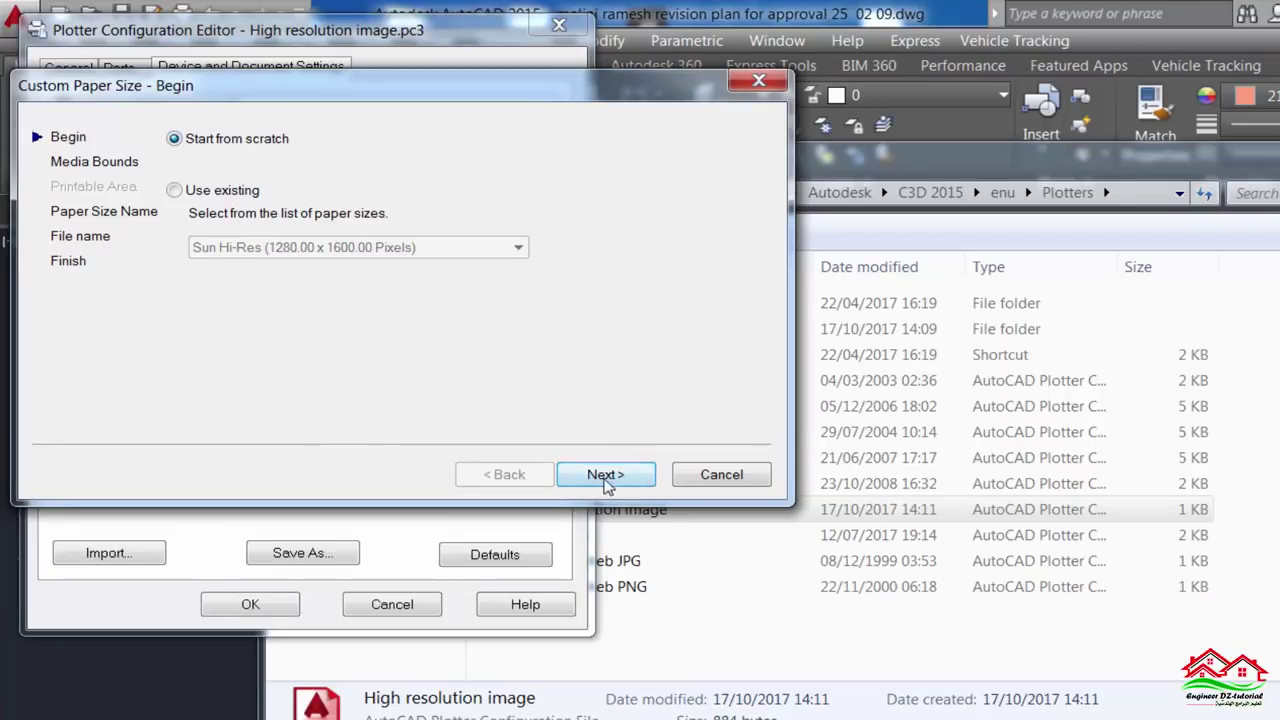
click(605, 476)
drag(294, 300, 213, 300)
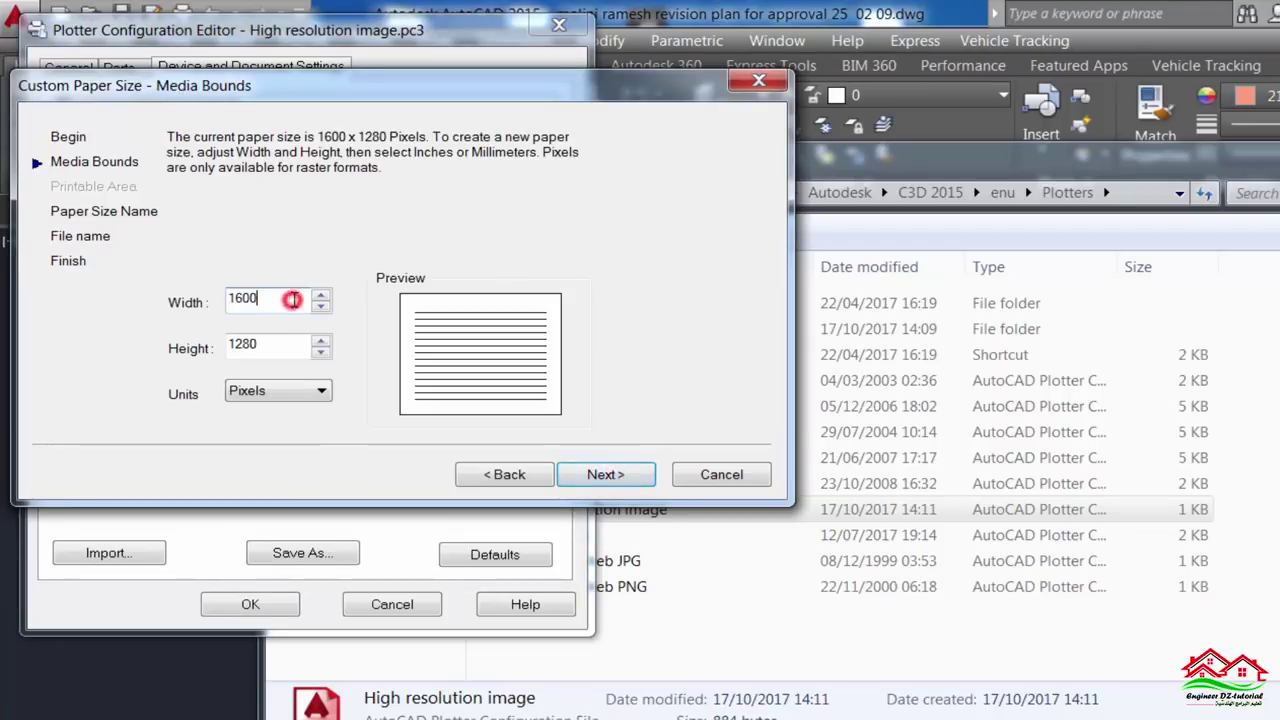
text(1)
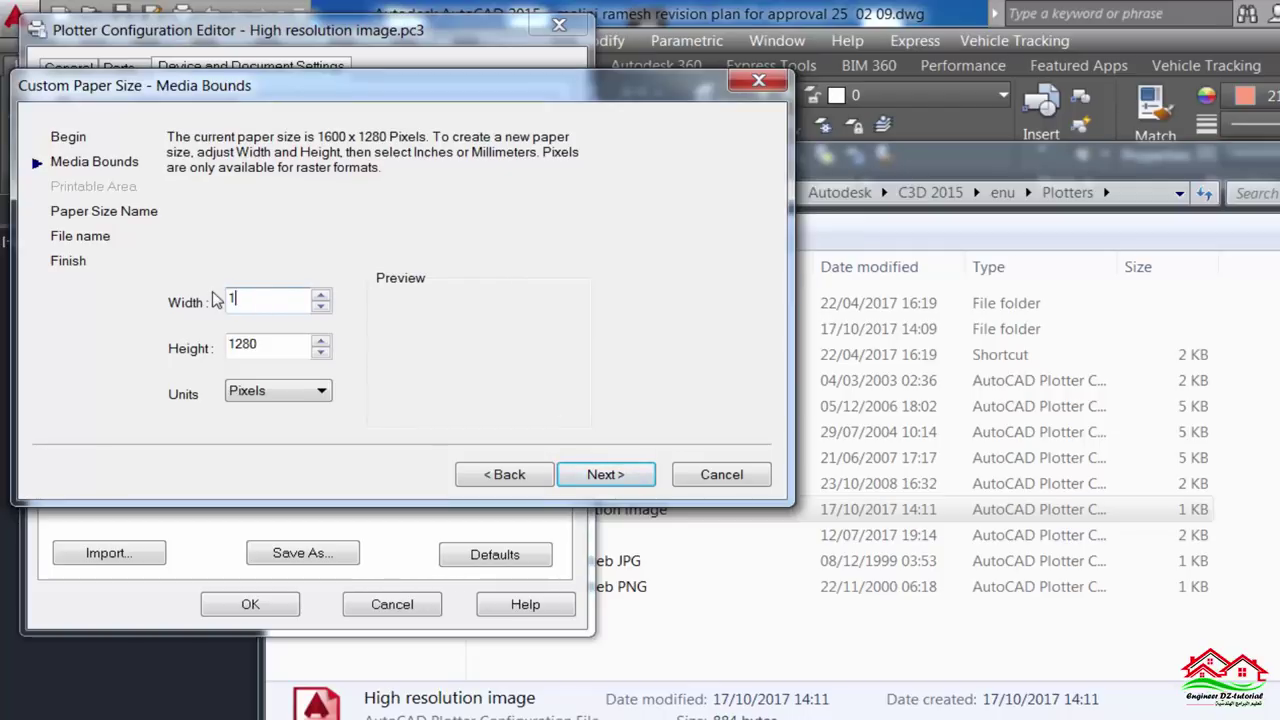
text(000)
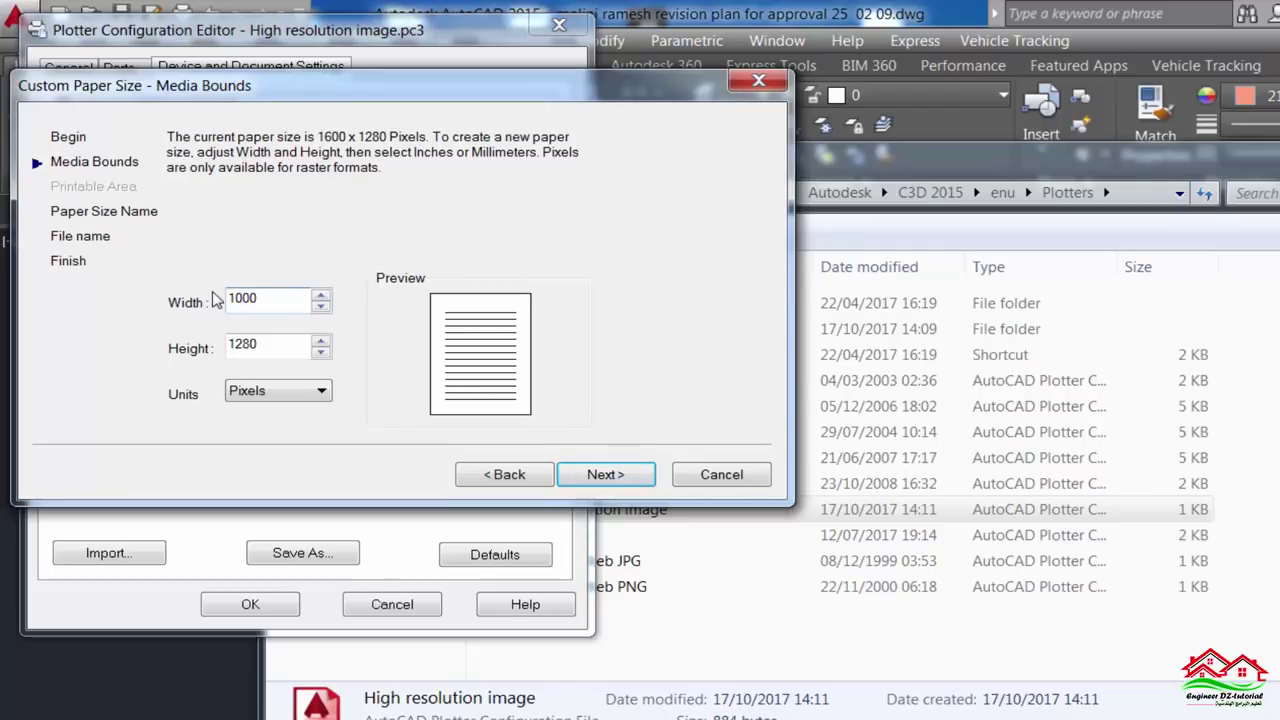
text(0)
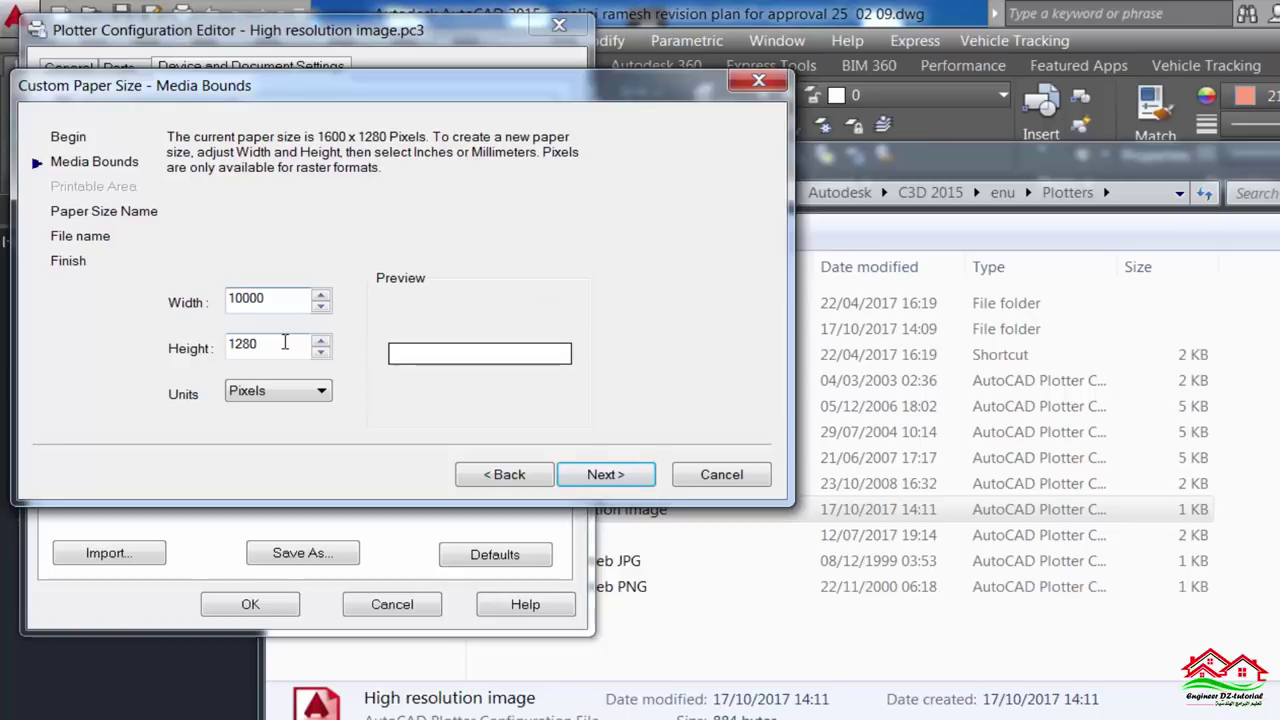
double_click(281, 340)
click(292, 302)
double_click(292, 302)
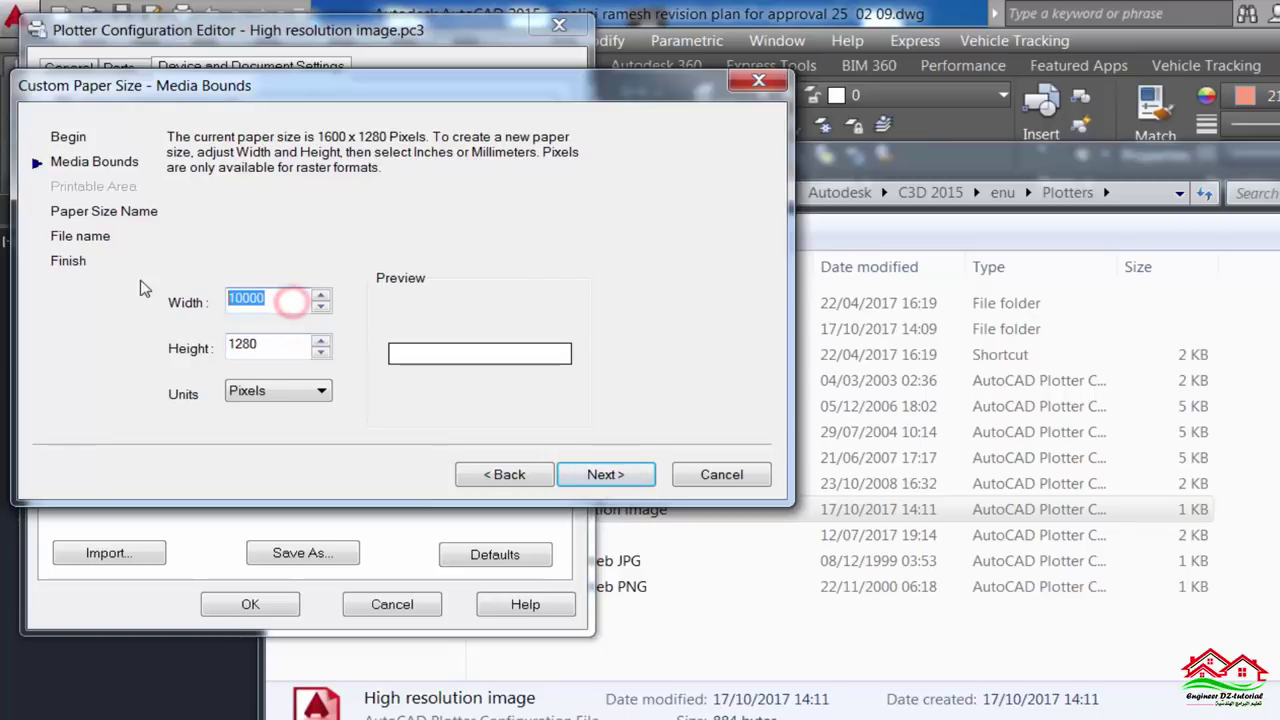
text(2000)
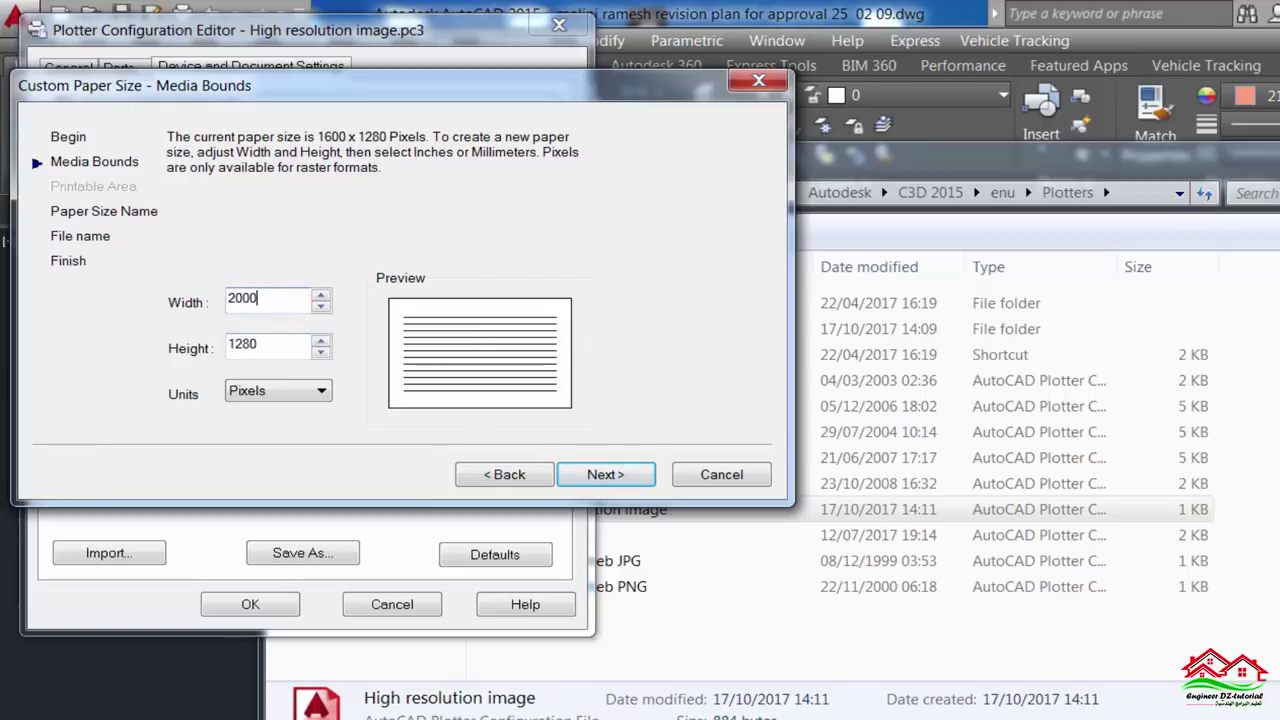
text(0)
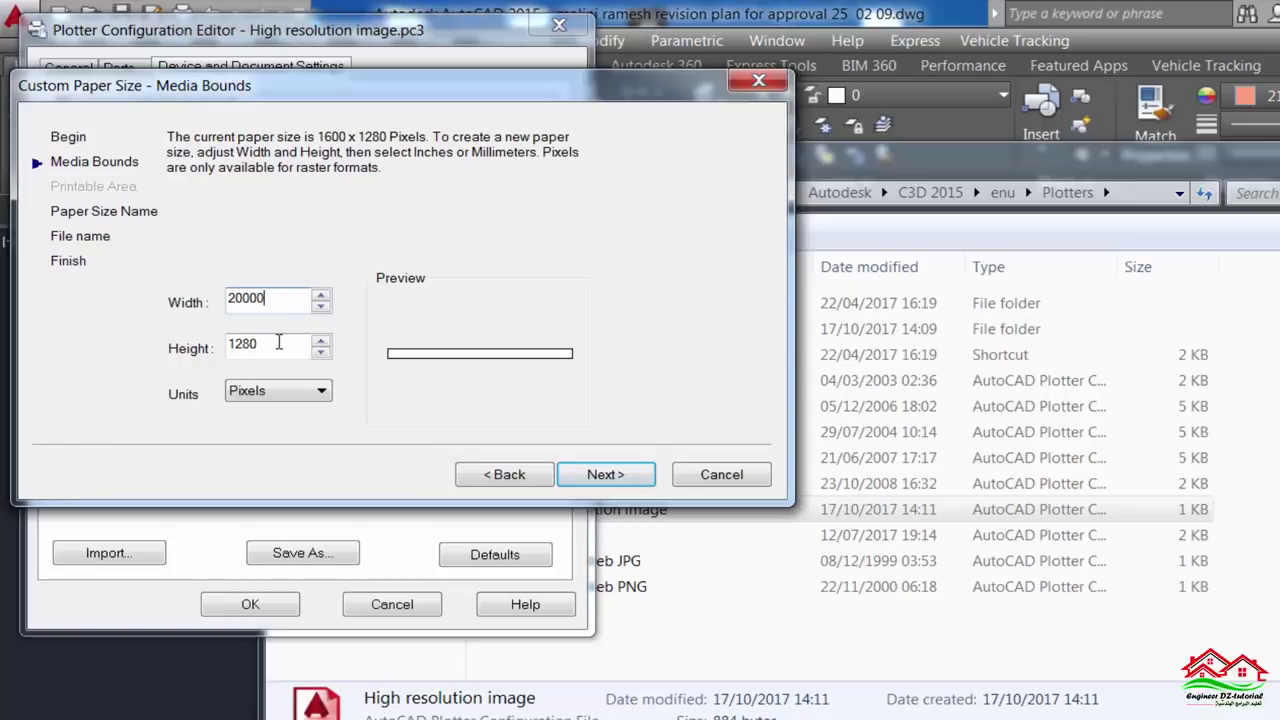
double_click(279, 343)
text(2)
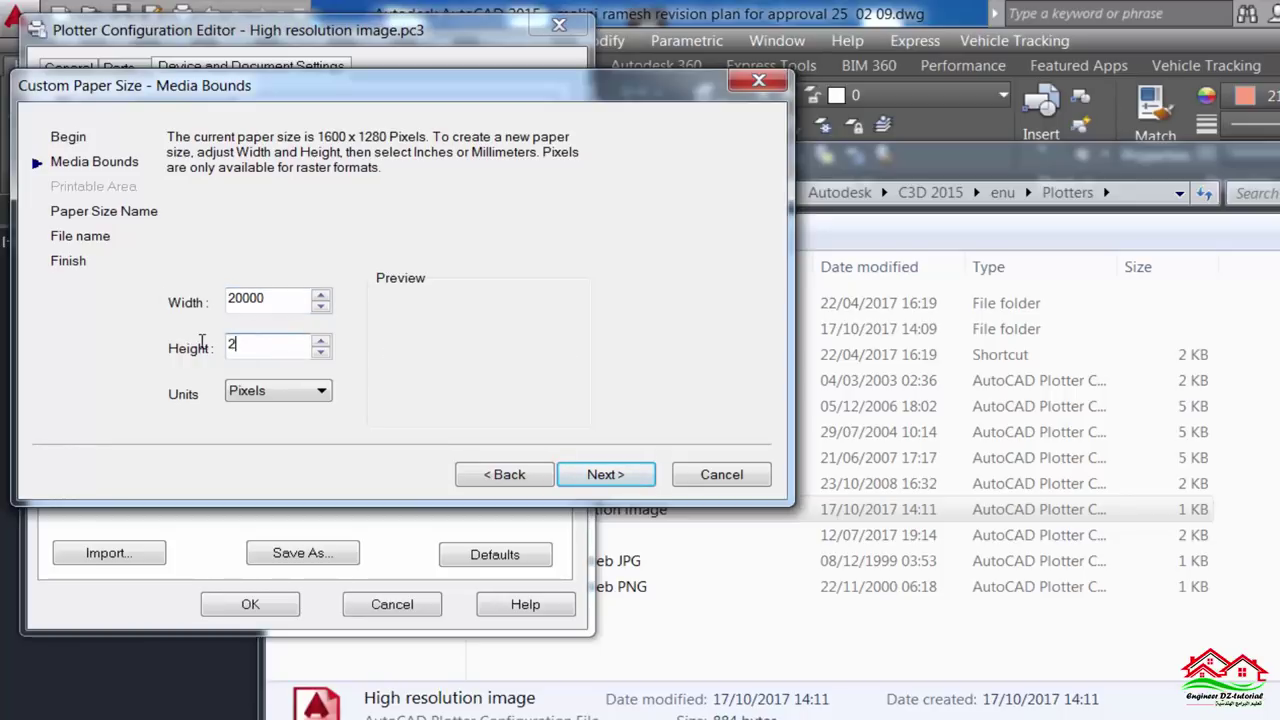
text(0000)
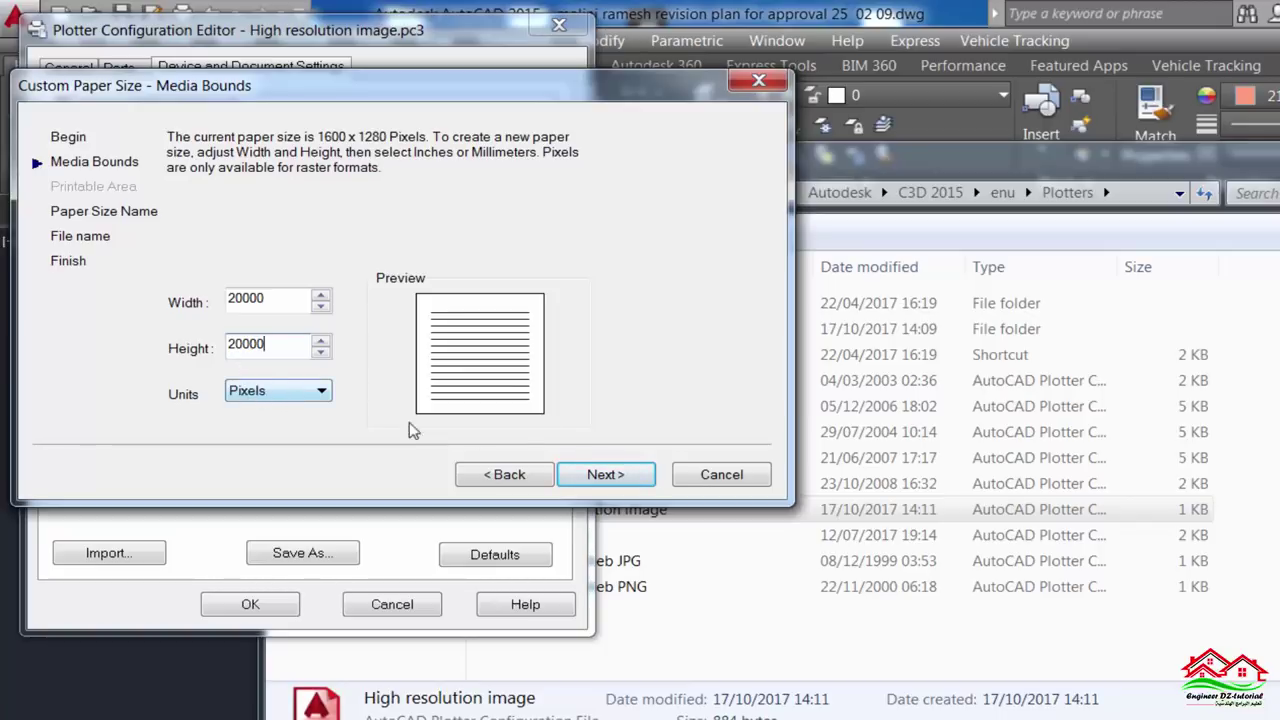
Step: Name the paper size 'High resolution image', finish the wizard, and save the plotter configuration
click(605, 475)
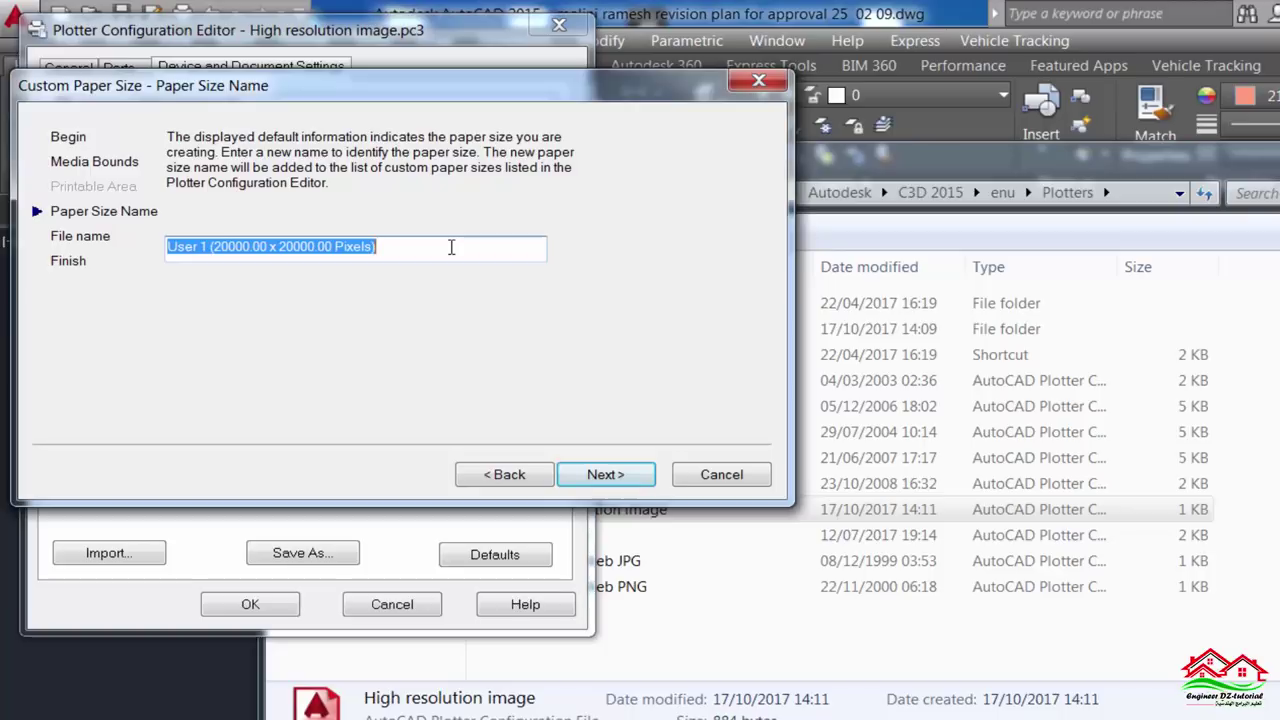
text(Hi)
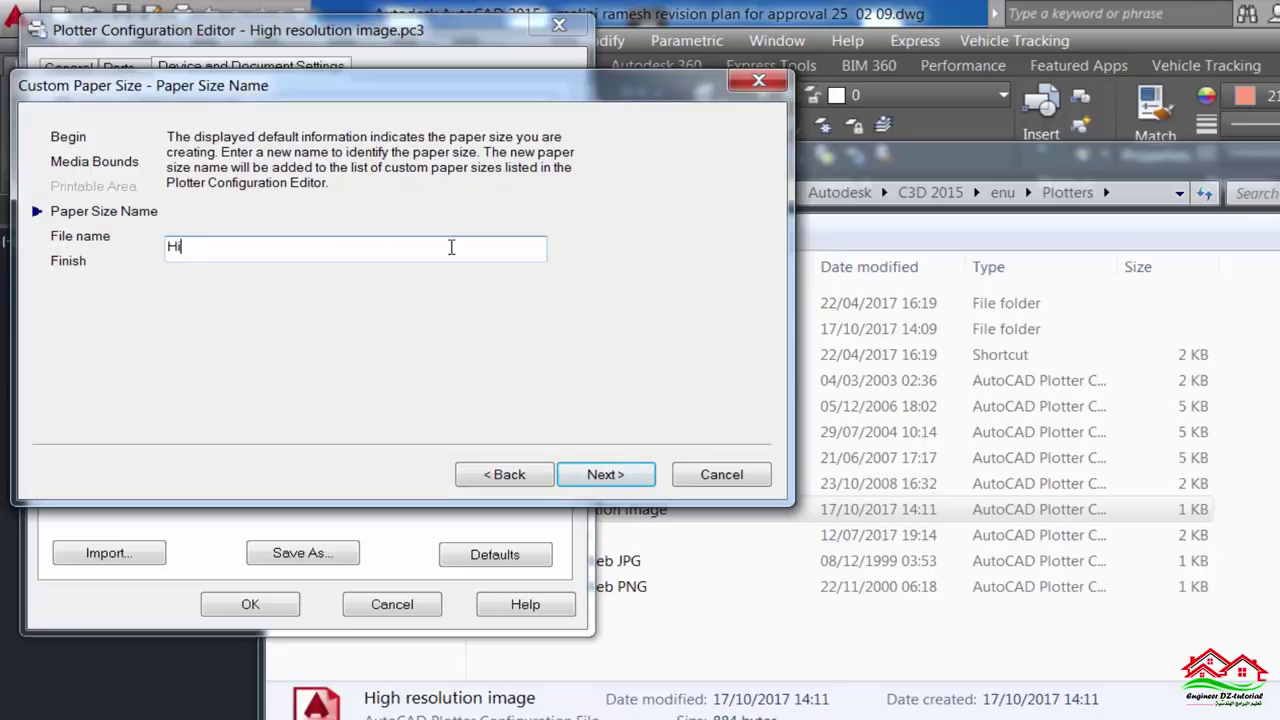
text(gh)
text(n image)
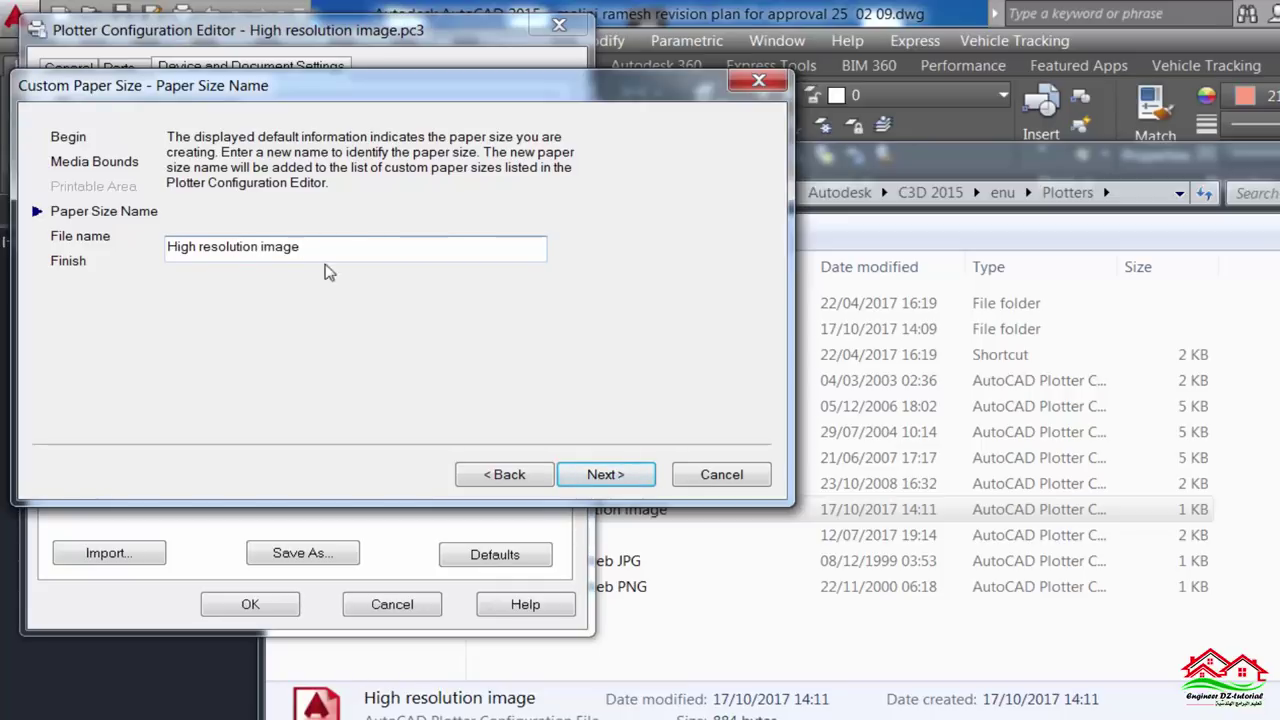
click(605, 474)
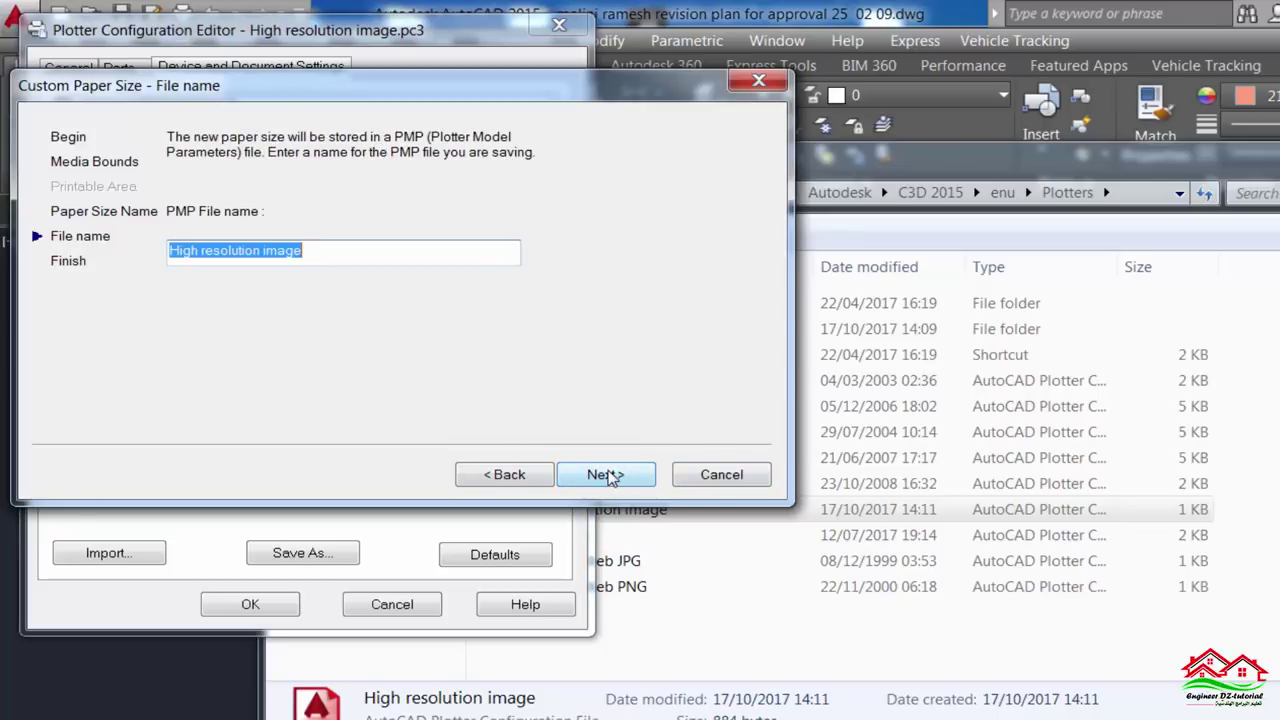
click(609, 476)
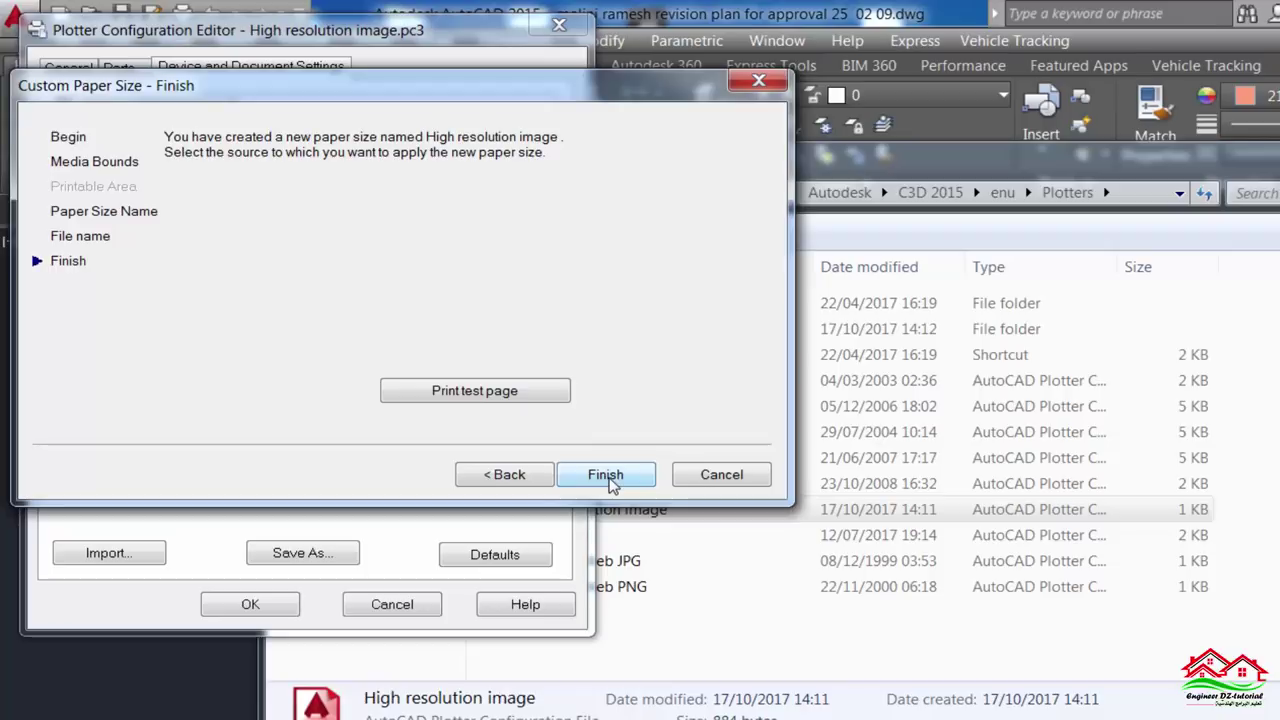
click(610, 478)
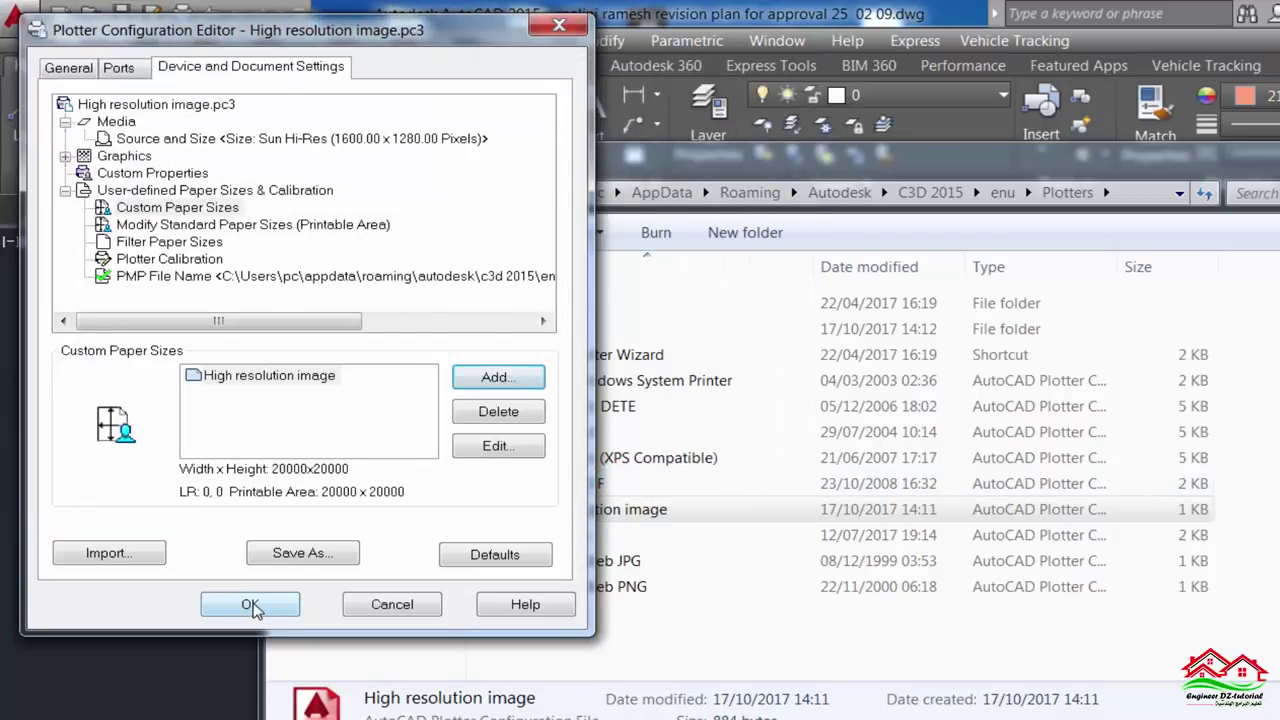
click(250, 606)
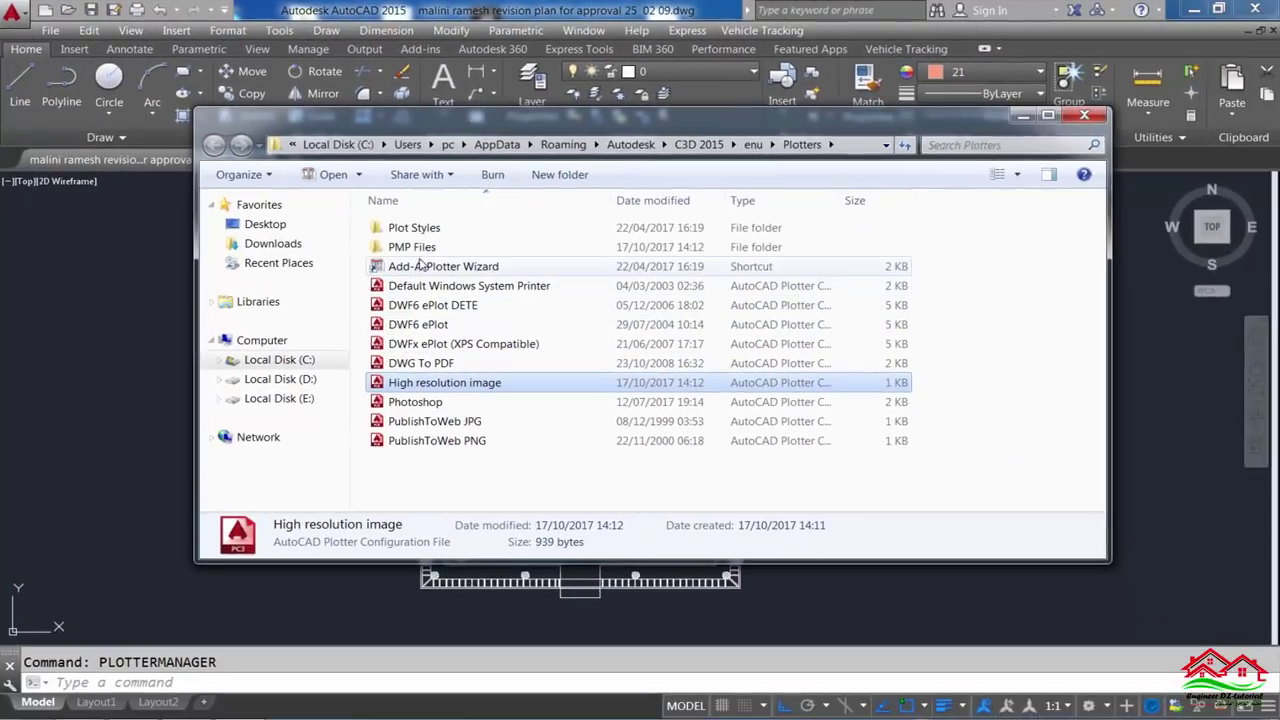
Step: Confirm the High resolution image file in PMP Files, then close the Explorer window
click(418, 247)
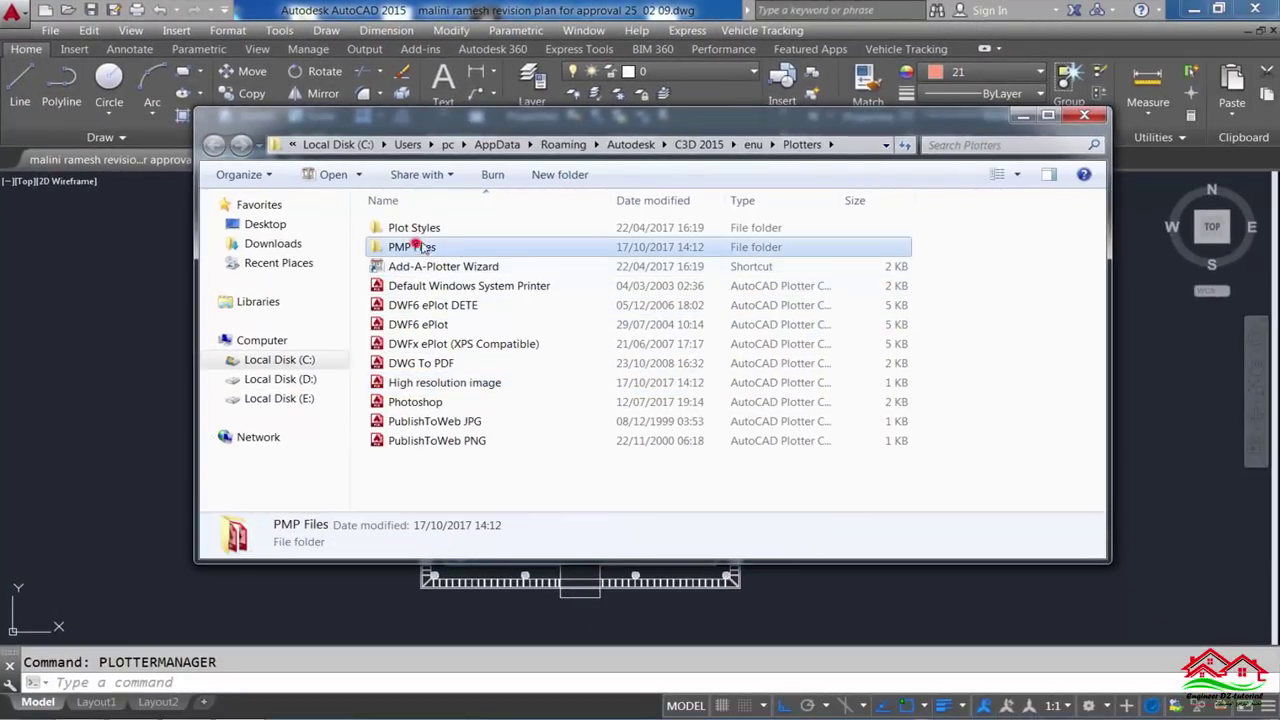
double_click(418, 247)
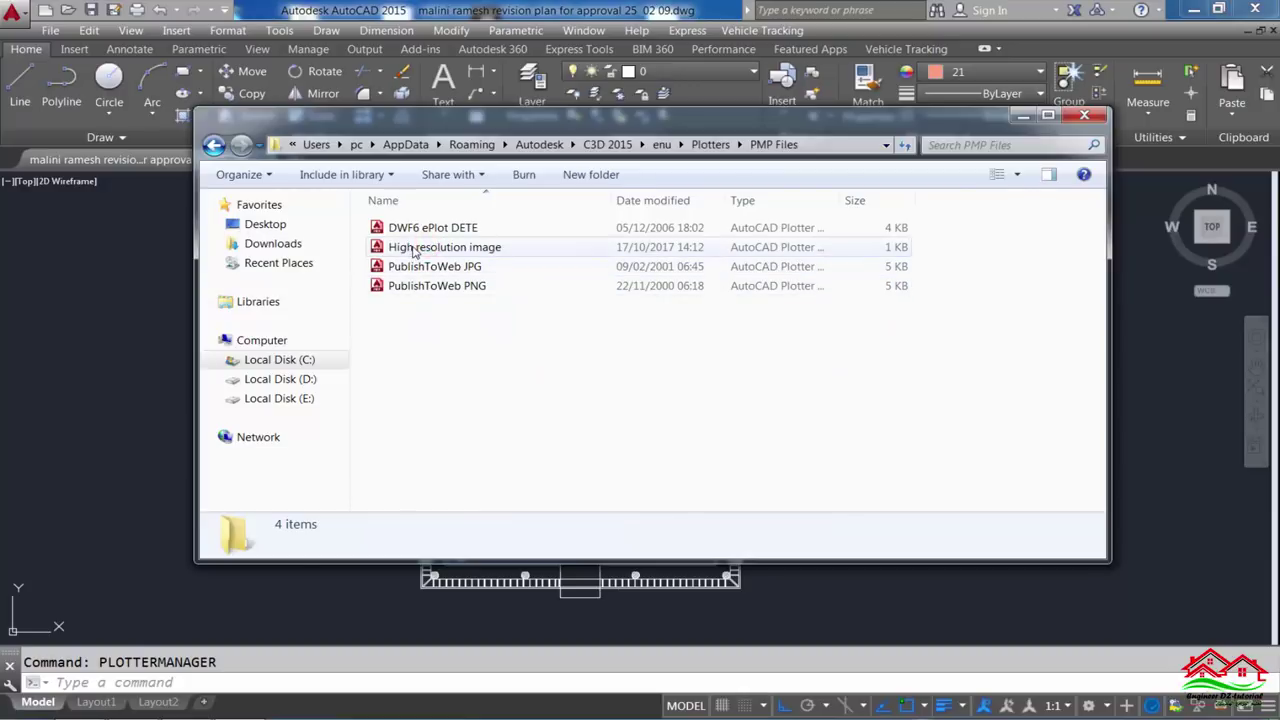
click(415, 250)
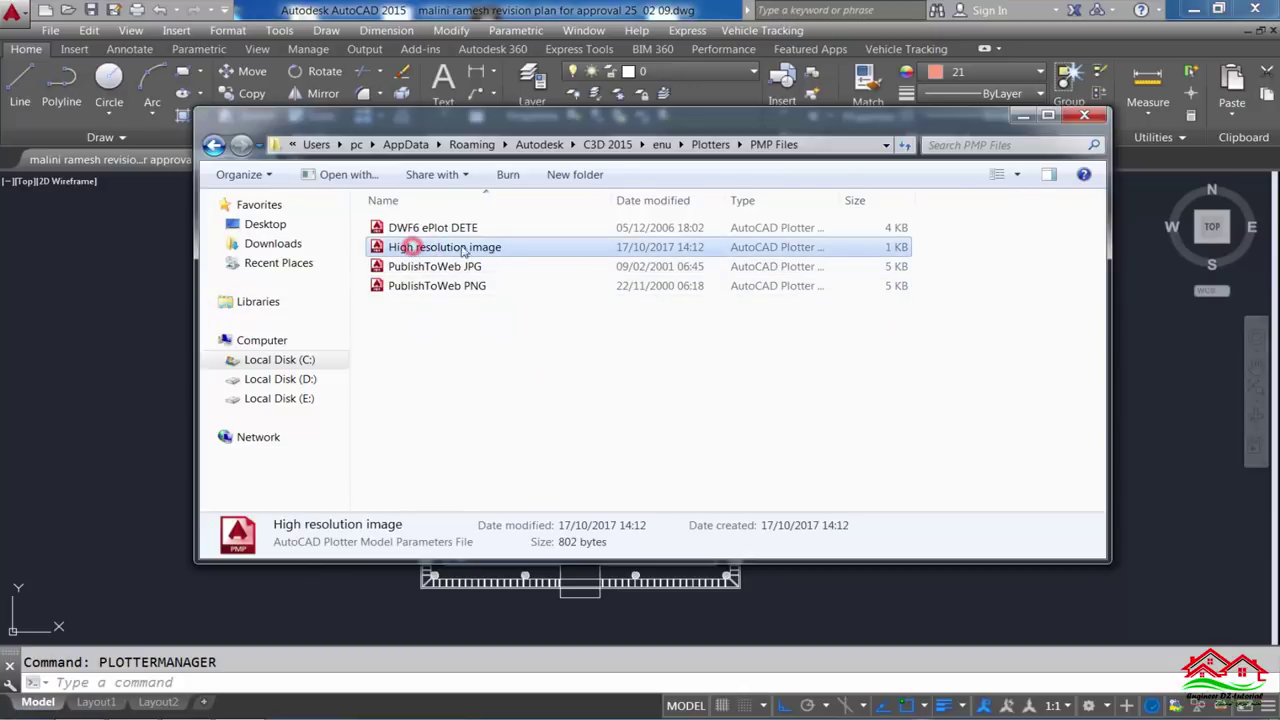
click(1084, 116)
click(988, 305)
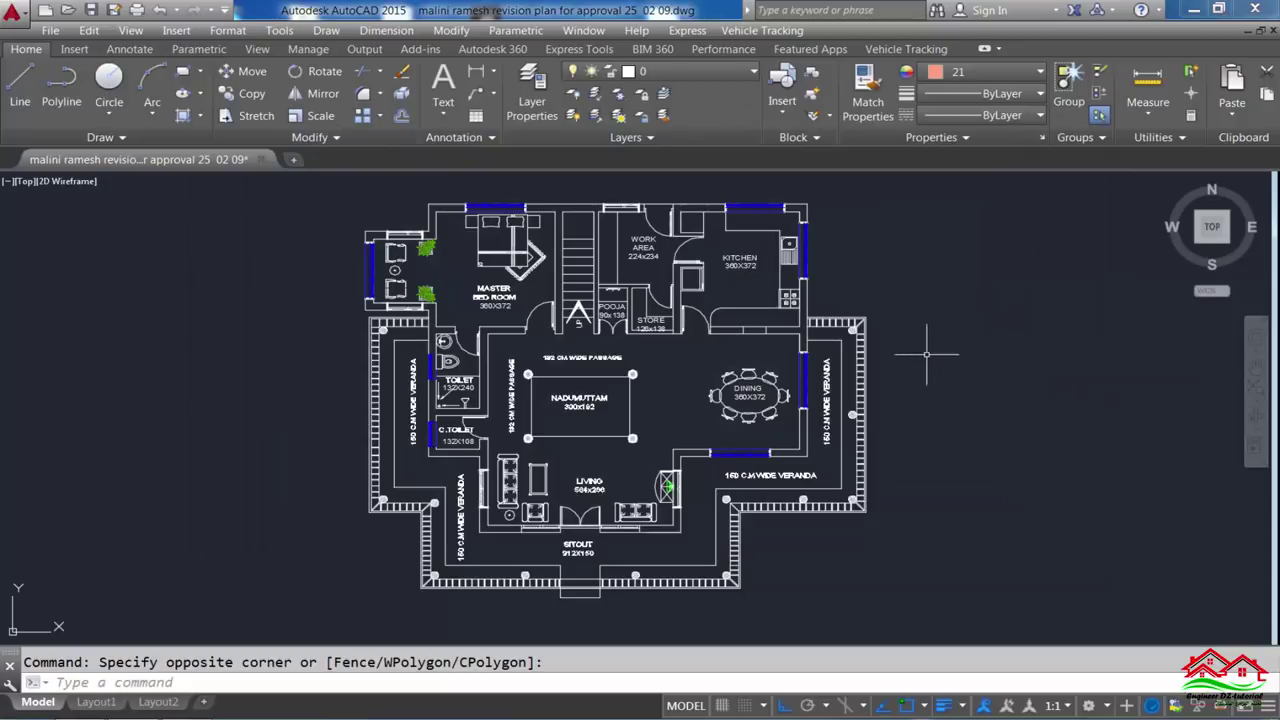
click(226, 676)
Step: Start a plot, dismiss the missing-printer warning, and select High resolution image.pc3 with a custom paper size
key(ctrl+p)
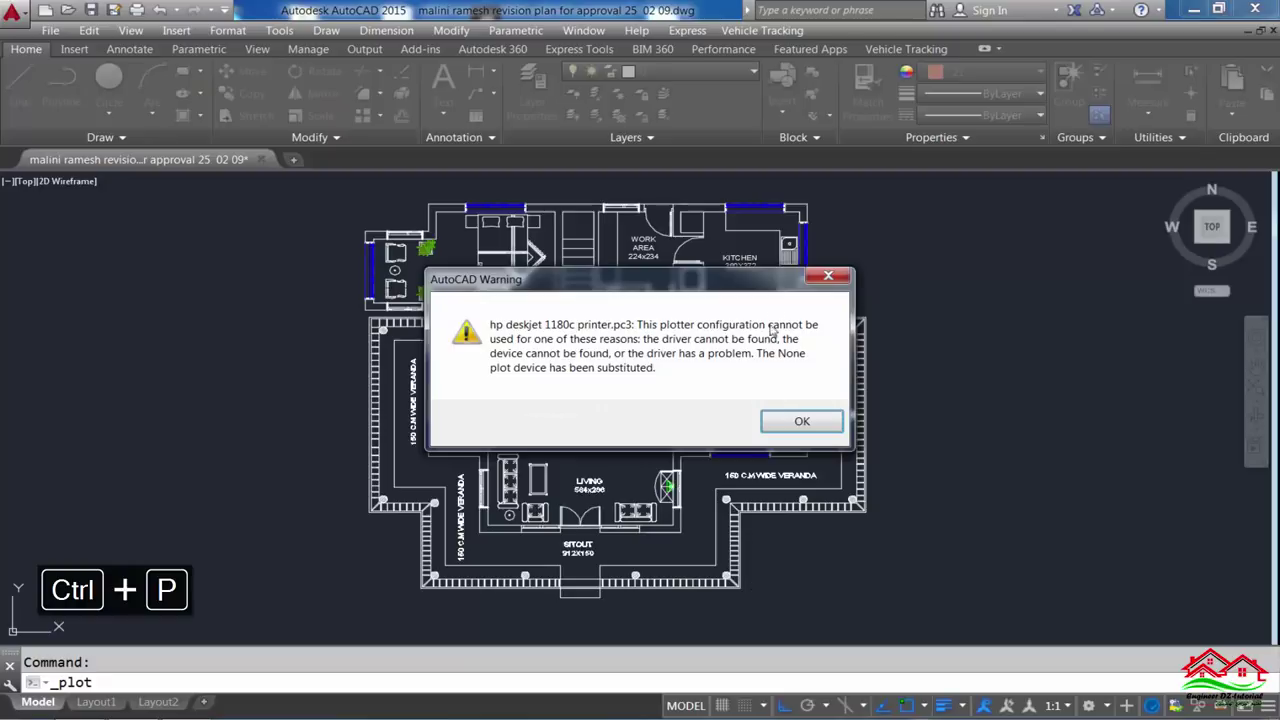
click(801, 423)
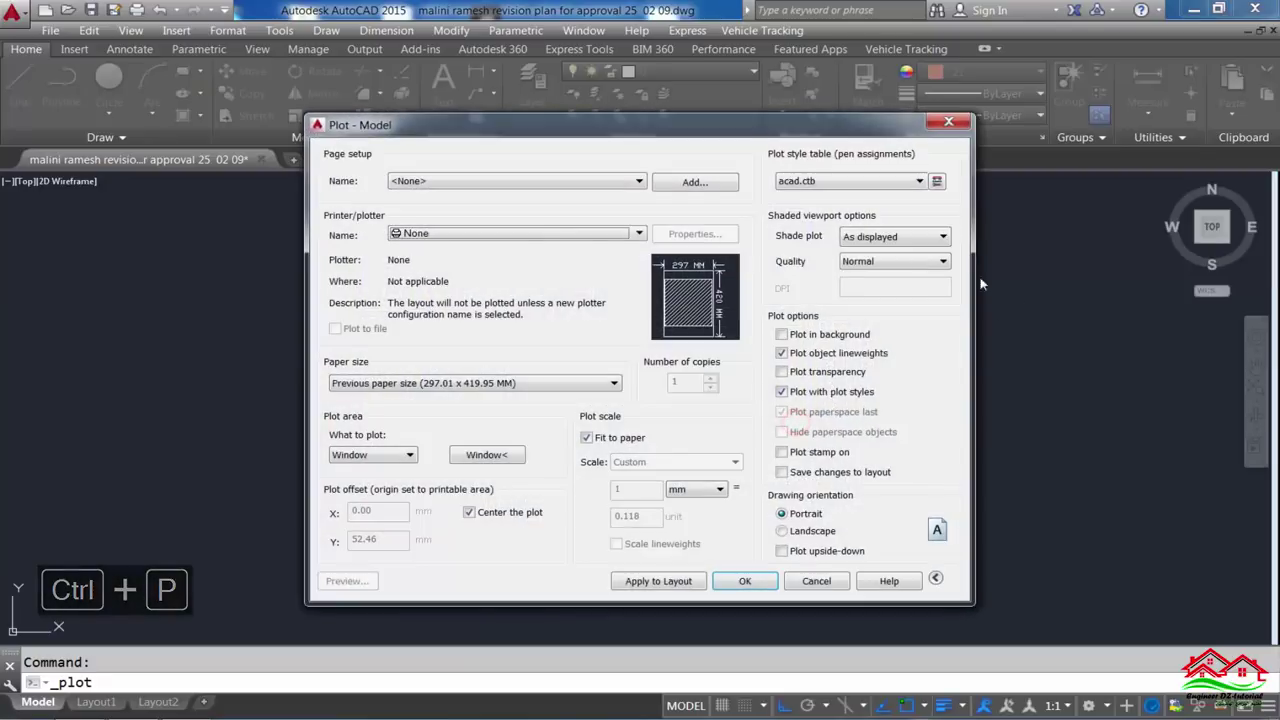
drag(583, 106, 517, 41)
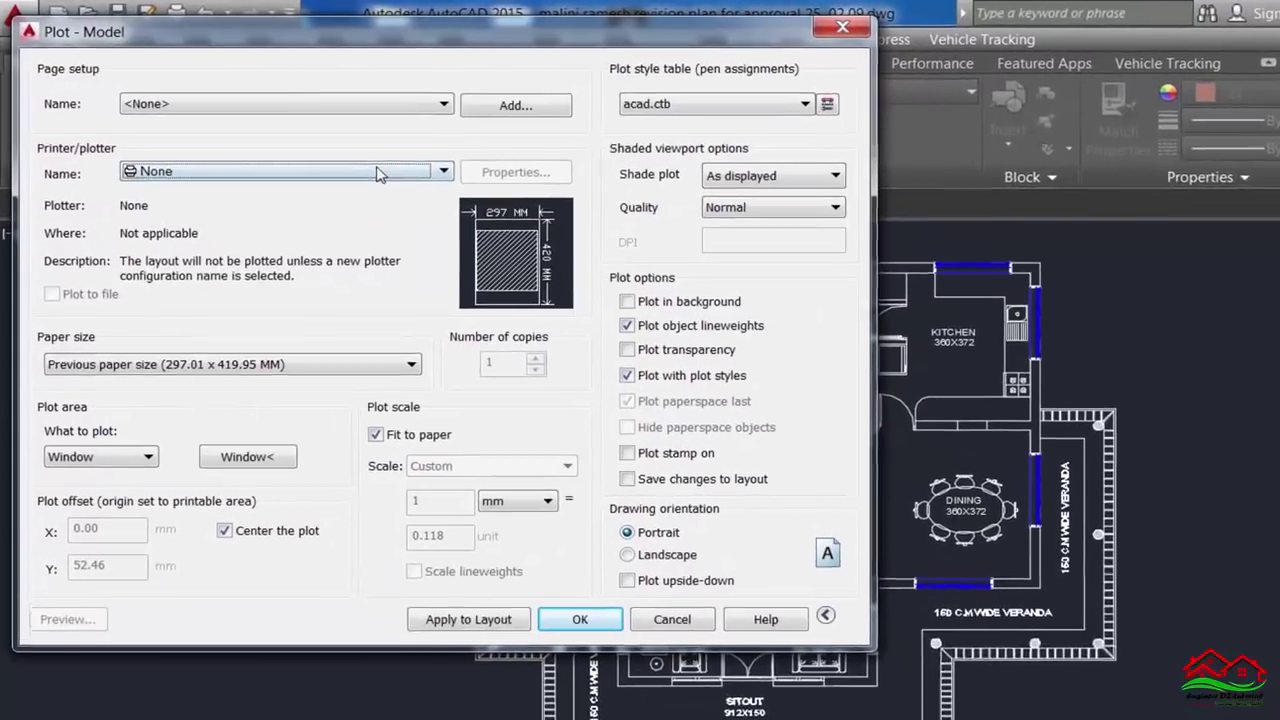
click(317, 140)
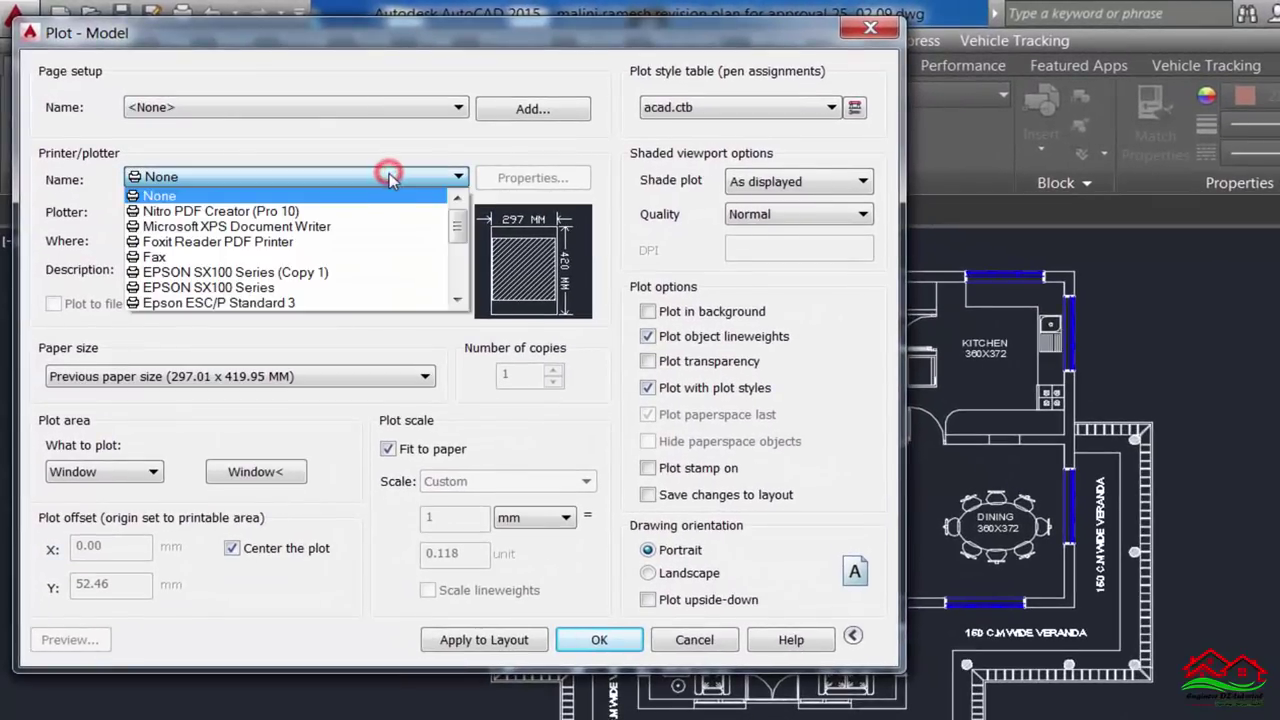
scroll(230, 208, down, 1)
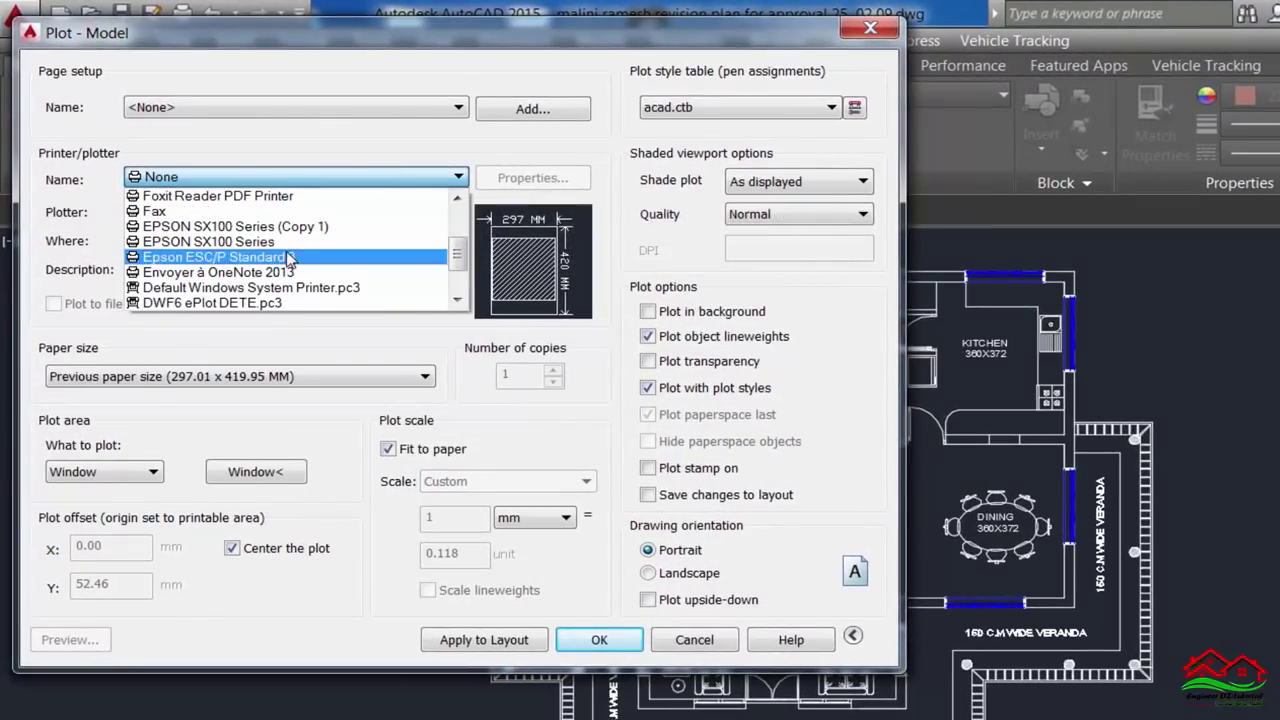
scroll(290, 260, down, 1)
scroll(294, 260, down, 1)
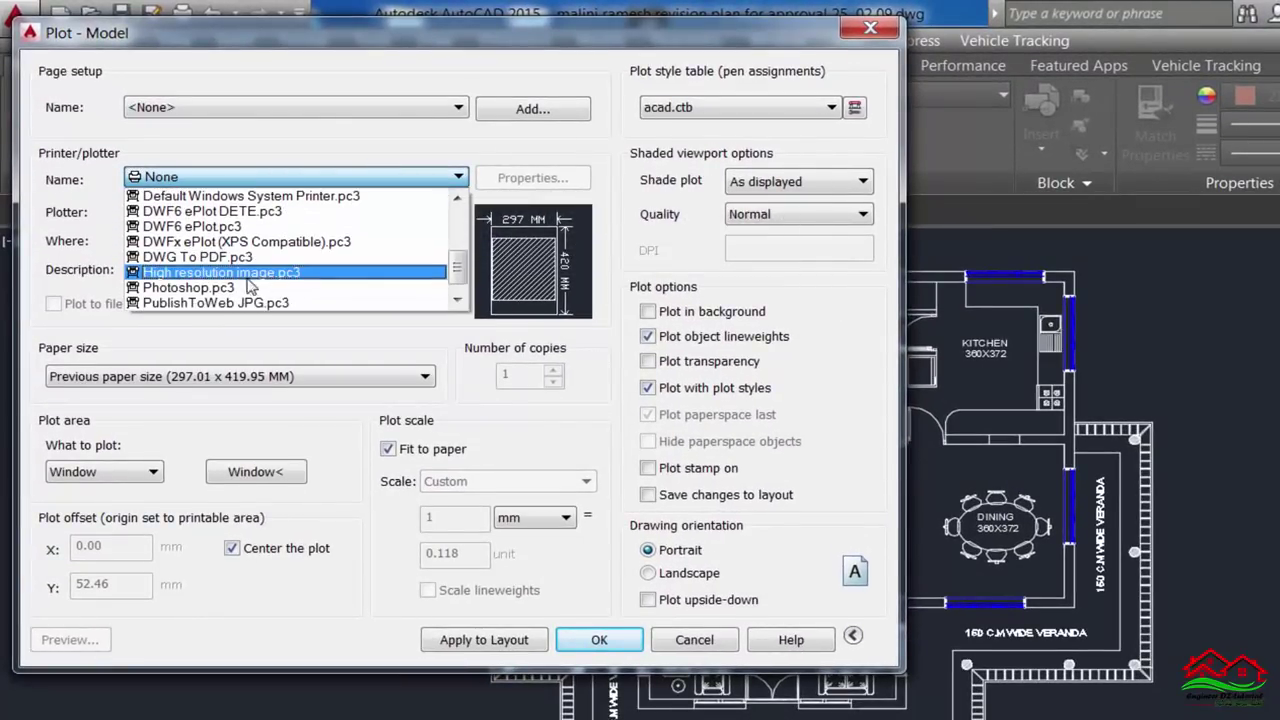
click(258, 273)
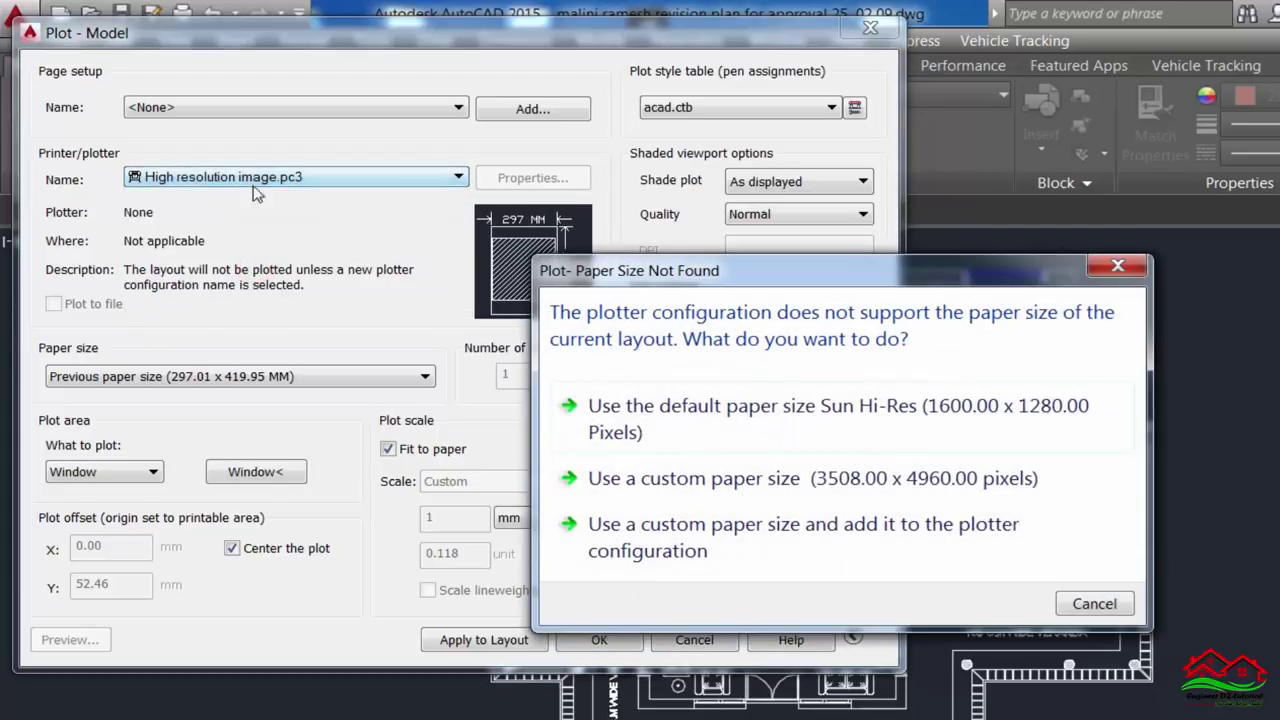
click(624, 534)
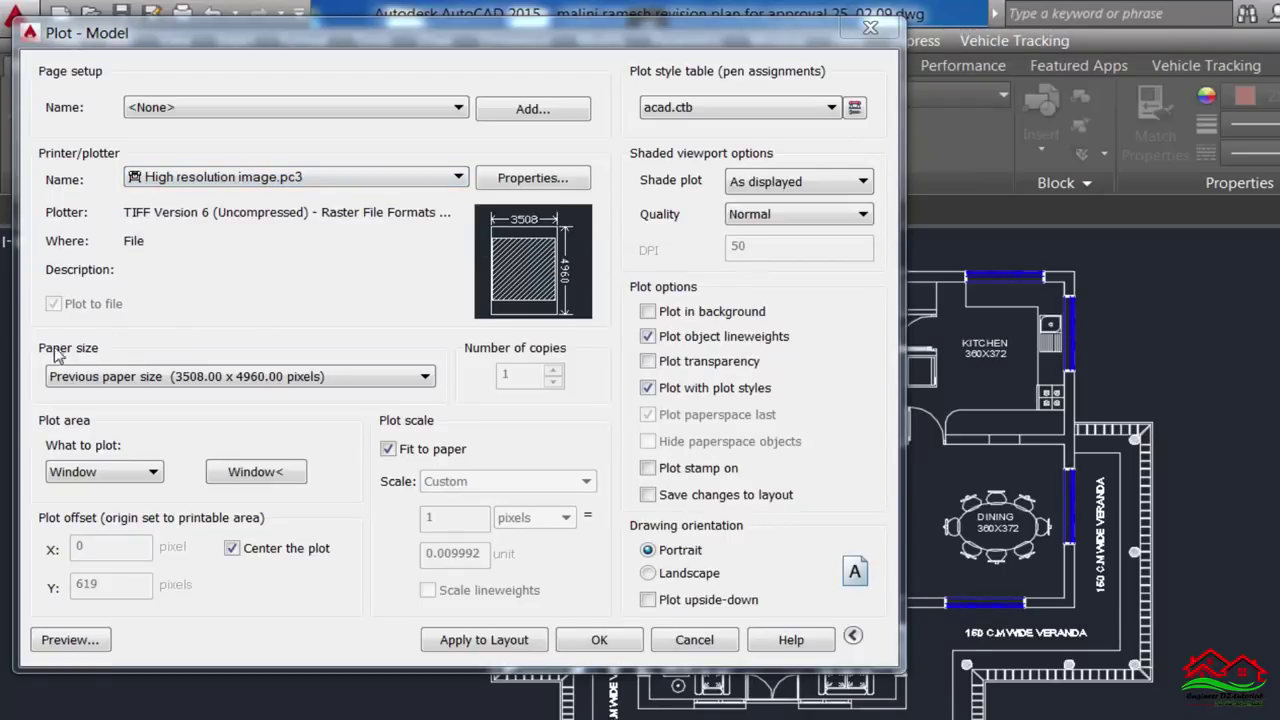
Step: Set paper to High resolution image (20000×20000) and window the entire floor plan
click(333, 388)
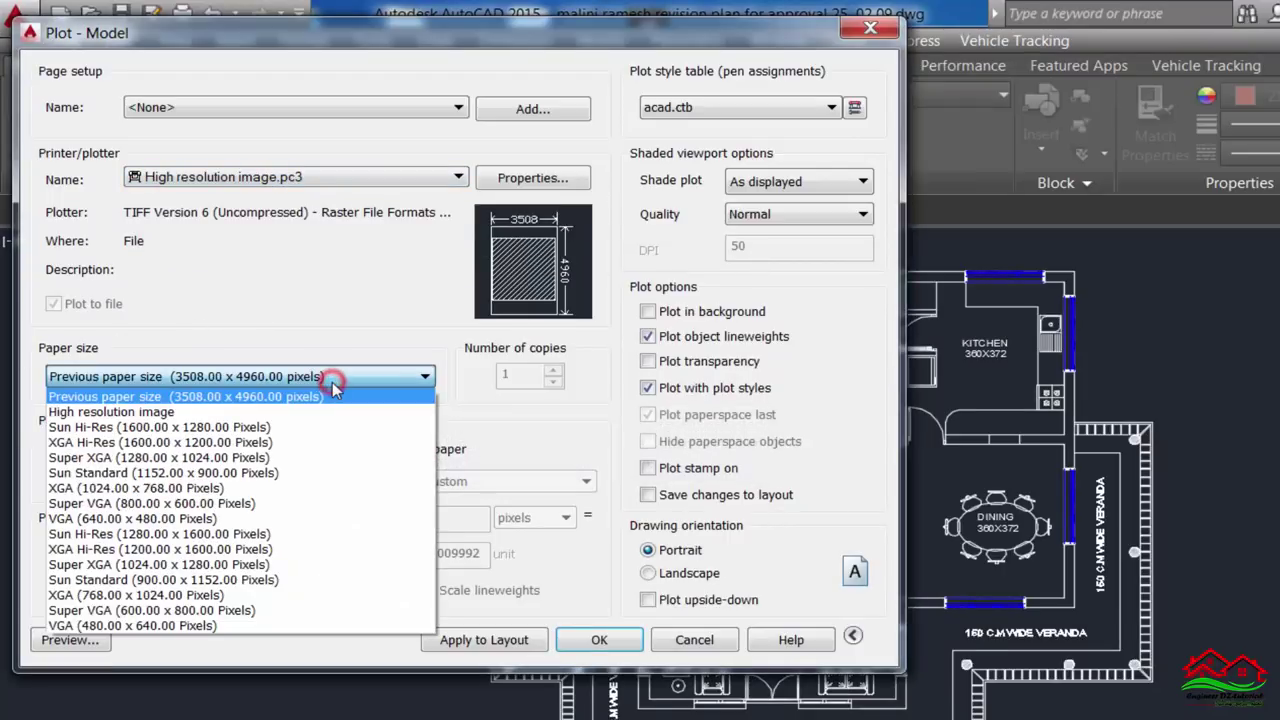
click(148, 412)
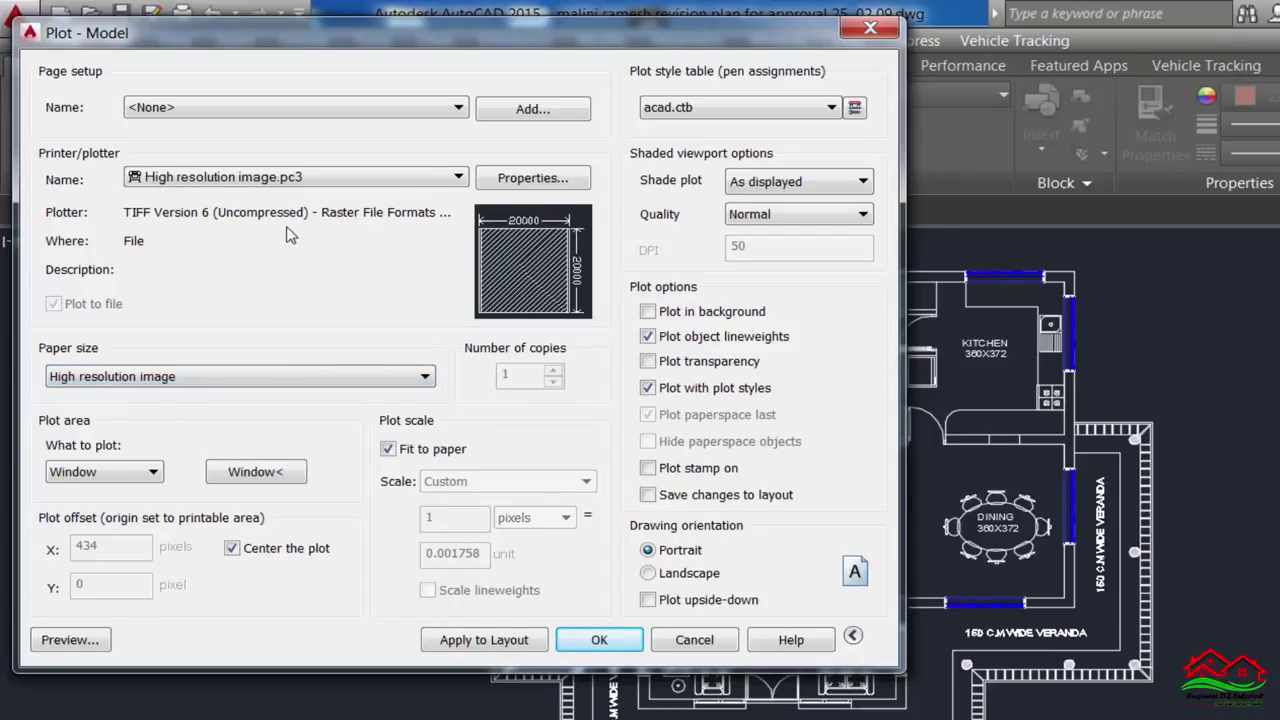
click(127, 480)
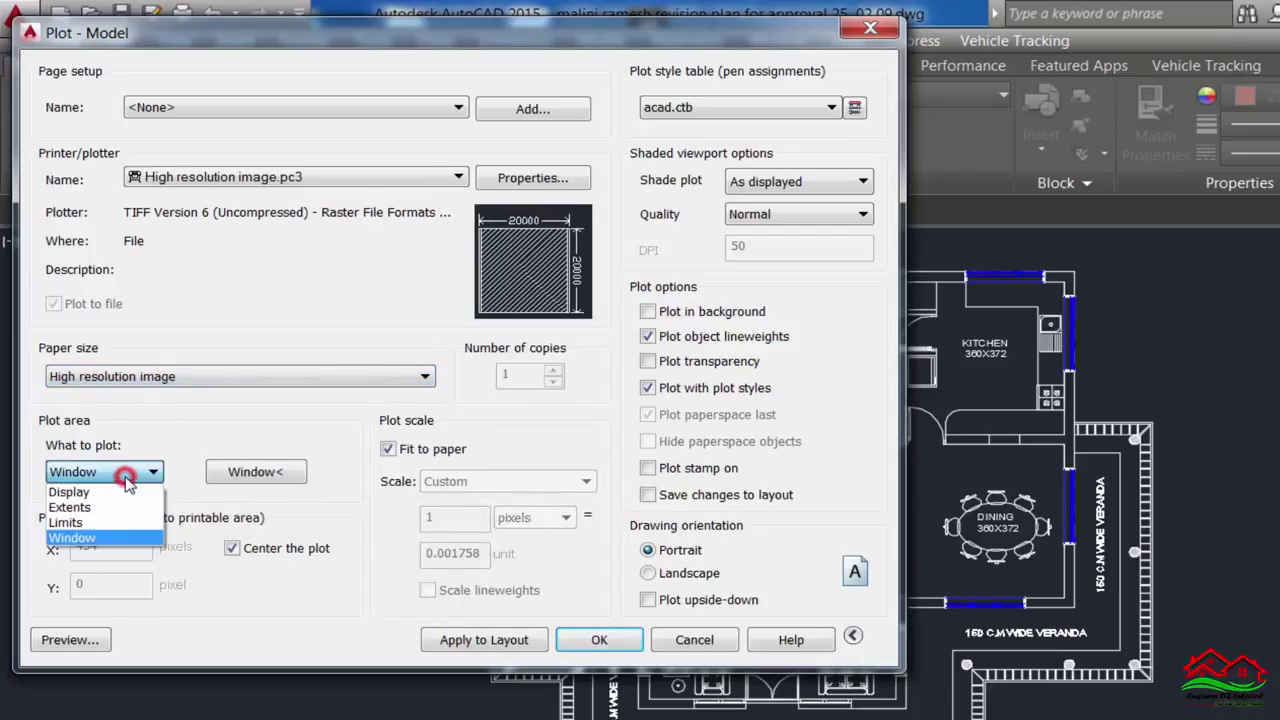
click(87, 540)
click(254, 472)
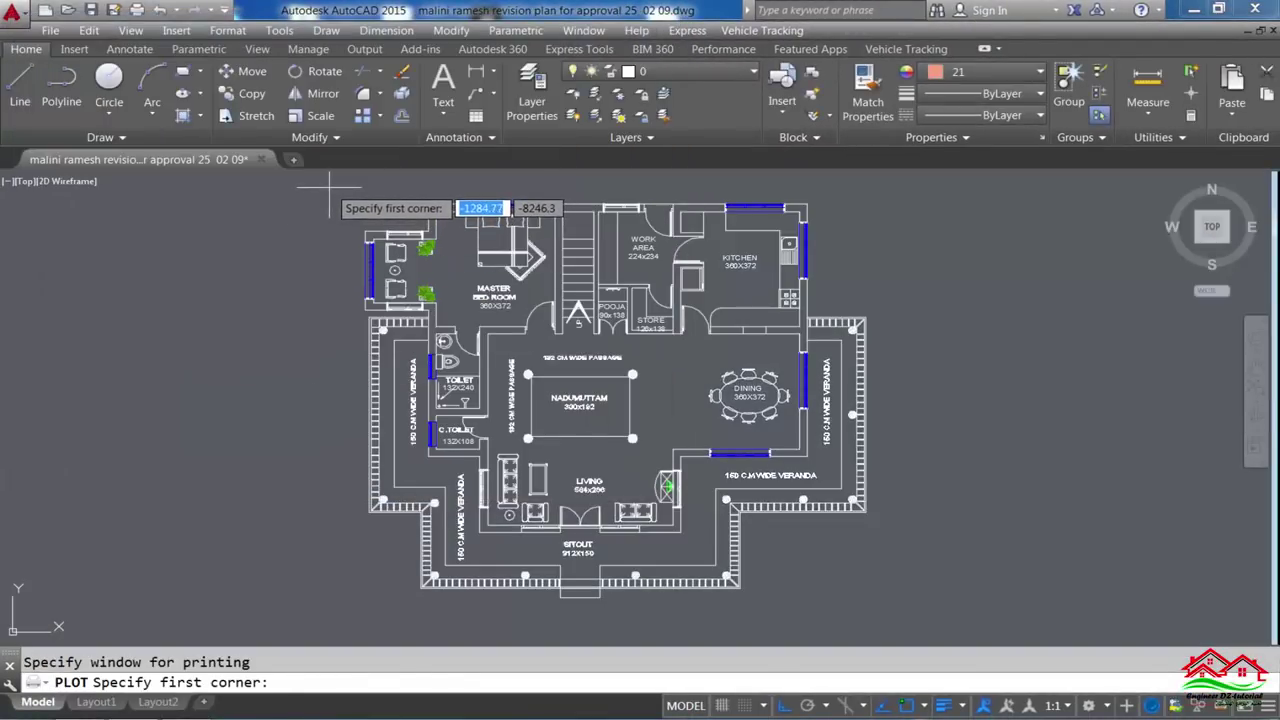
click(329, 187)
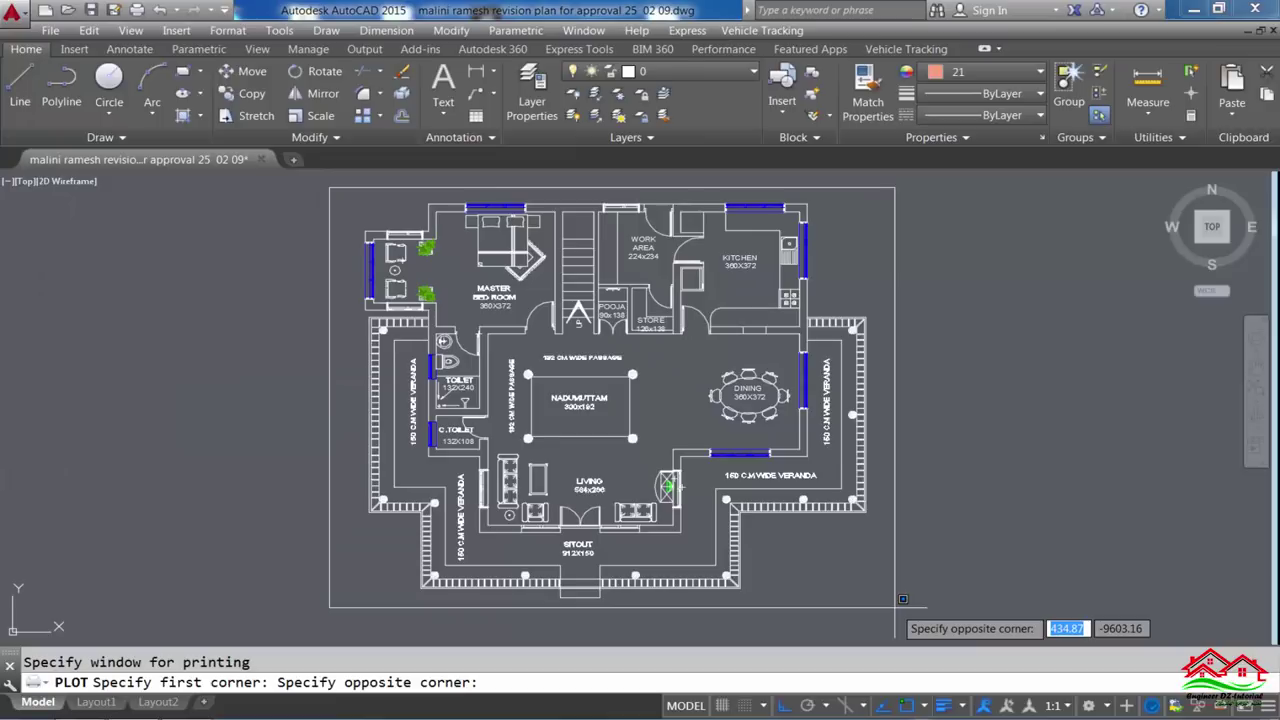
click(895, 606)
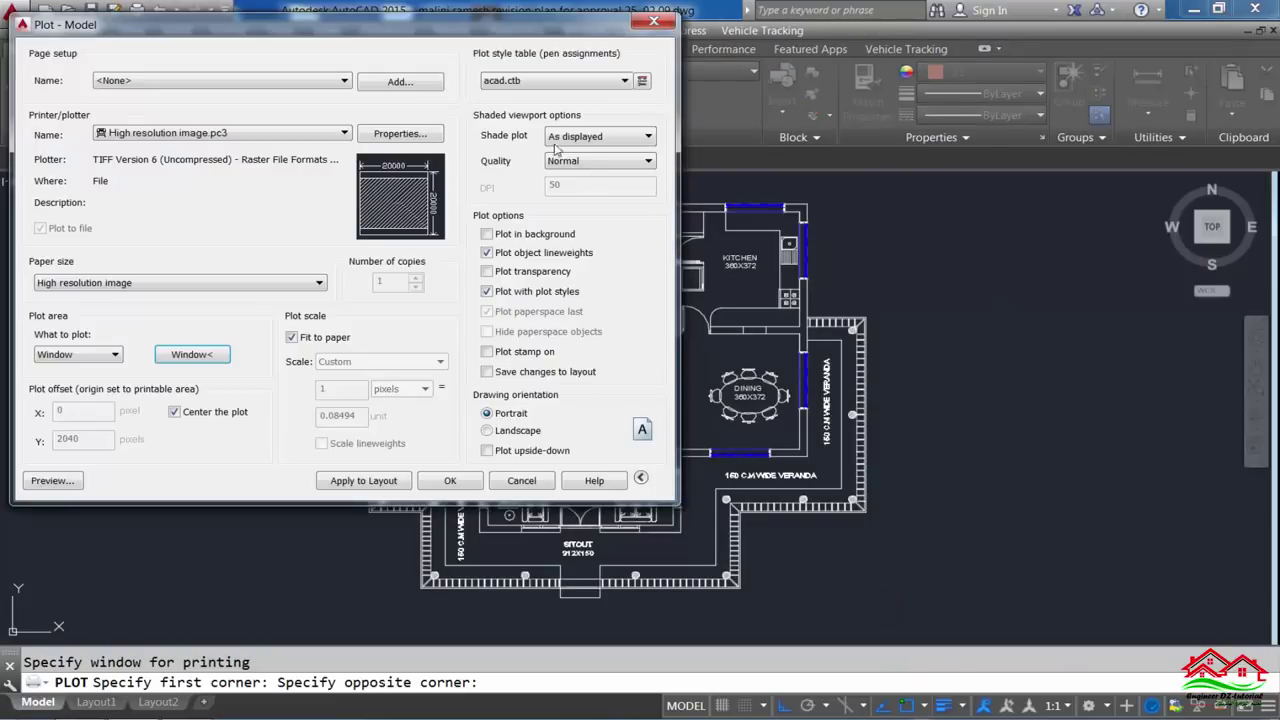
Step: Assign the acad.ctb plot style table to all layouts and confirm the plot settings
click(520, 82)
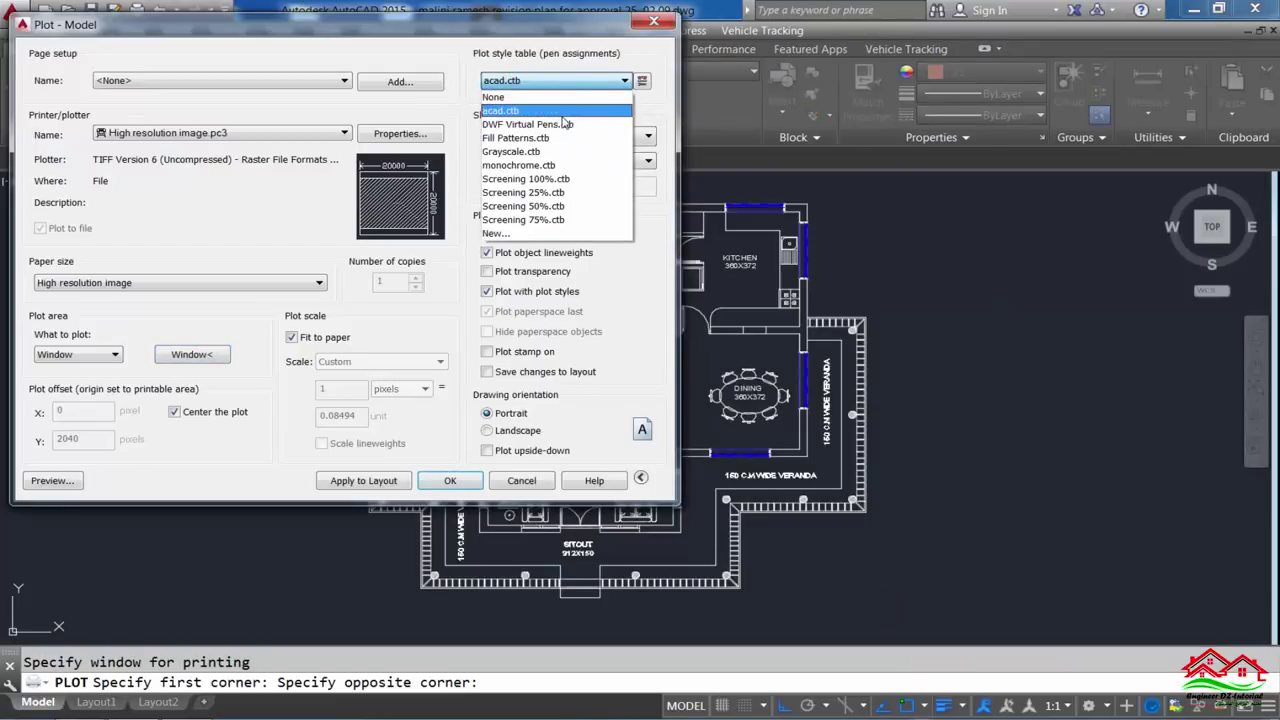
click(510, 112)
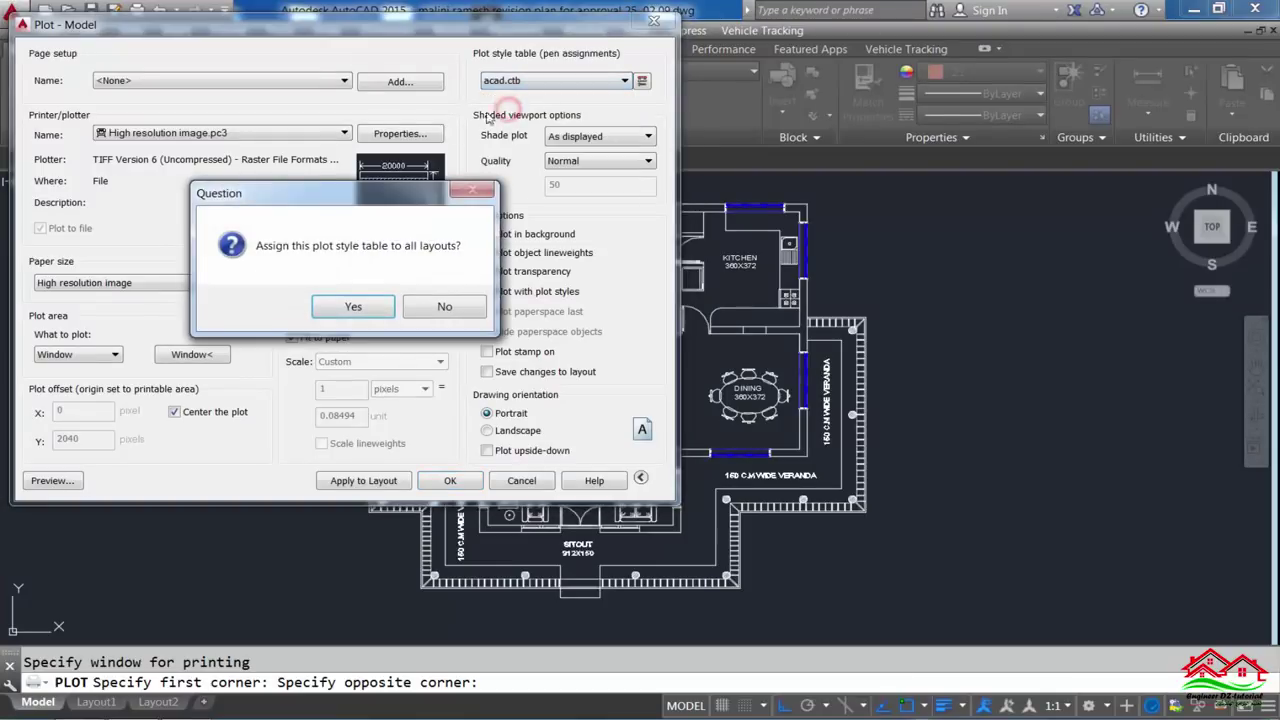
click(351, 311)
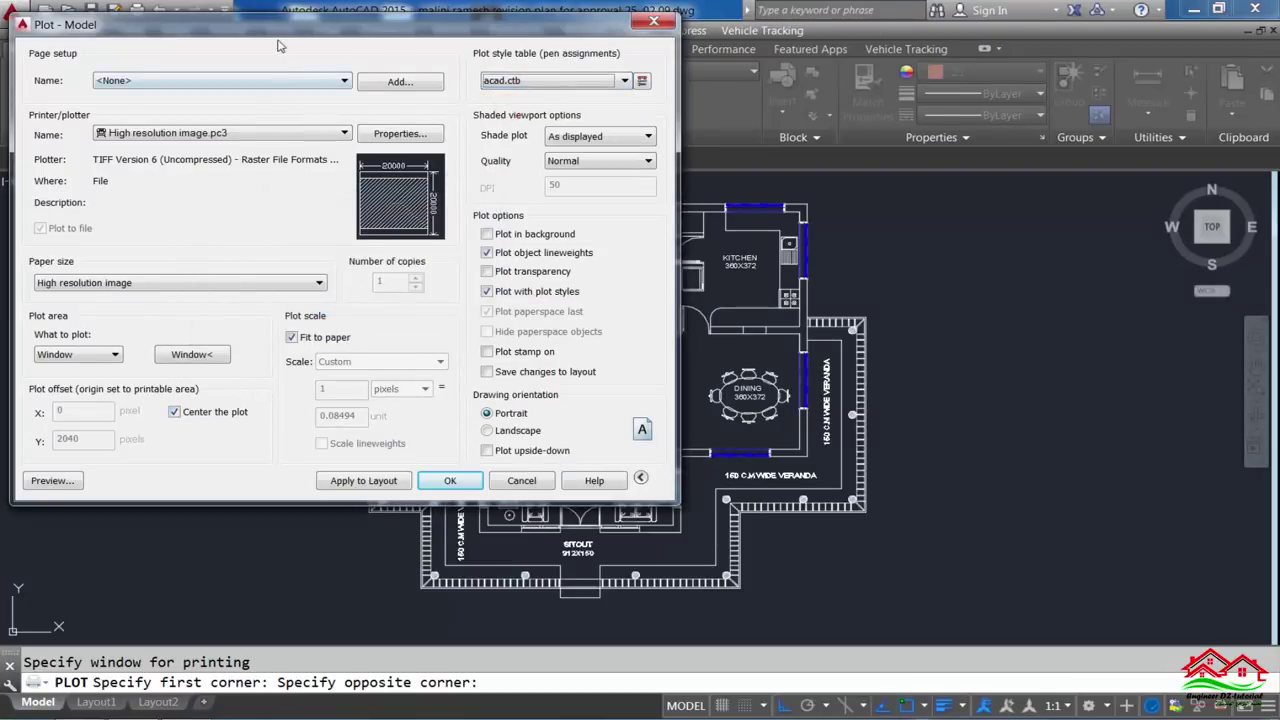
drag(277, 34, 284, 35)
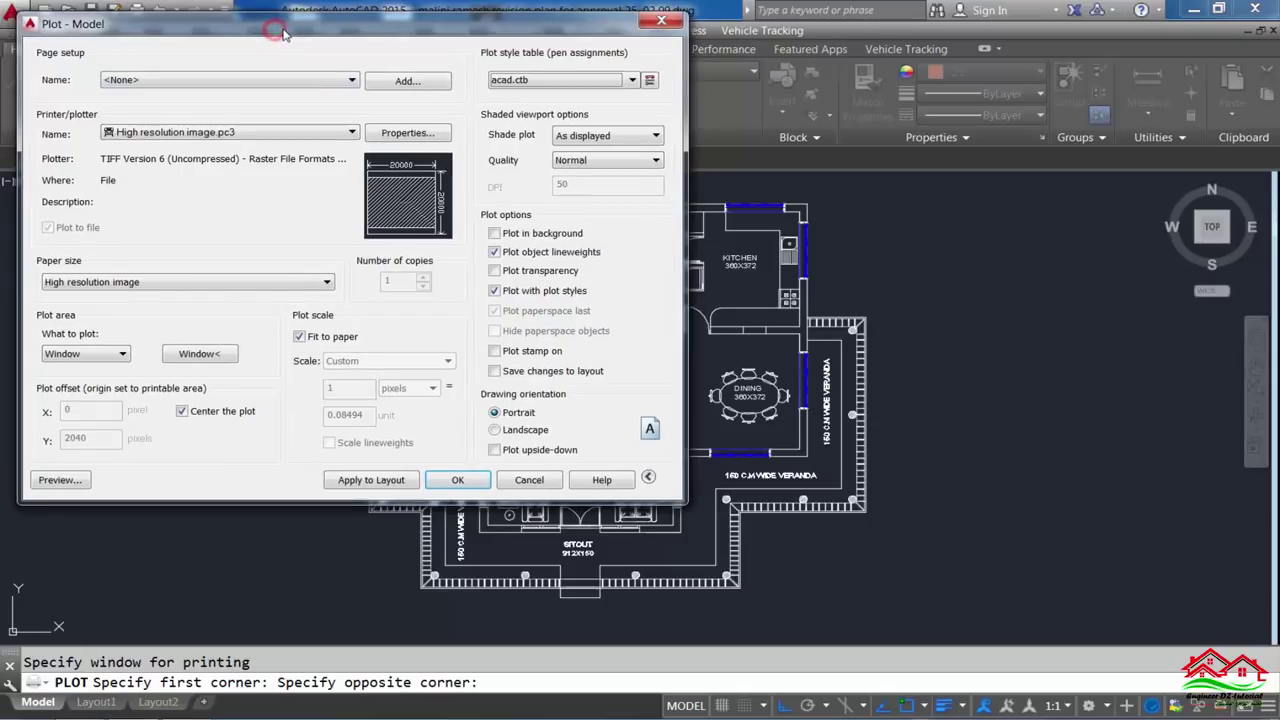
click(462, 485)
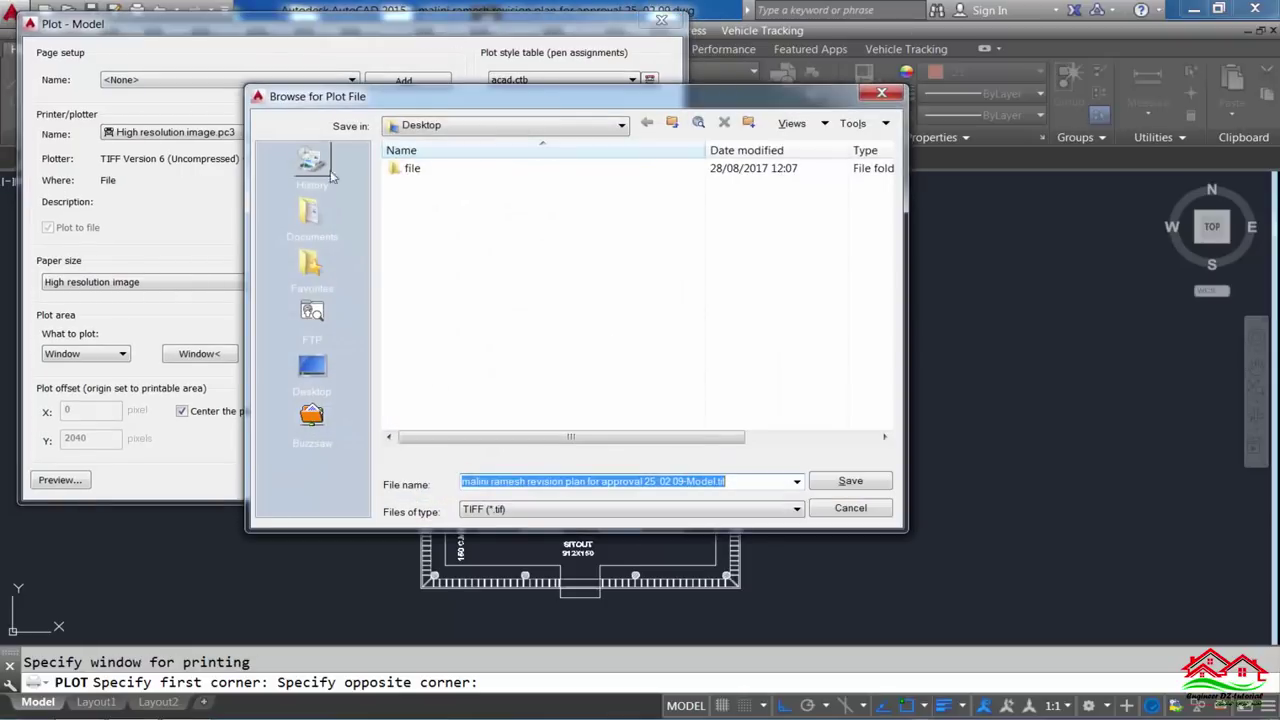
Step: Save the plot as the TIFF 'High resolution image' on the Desktop, then minimise AutoCAD
click(312, 367)
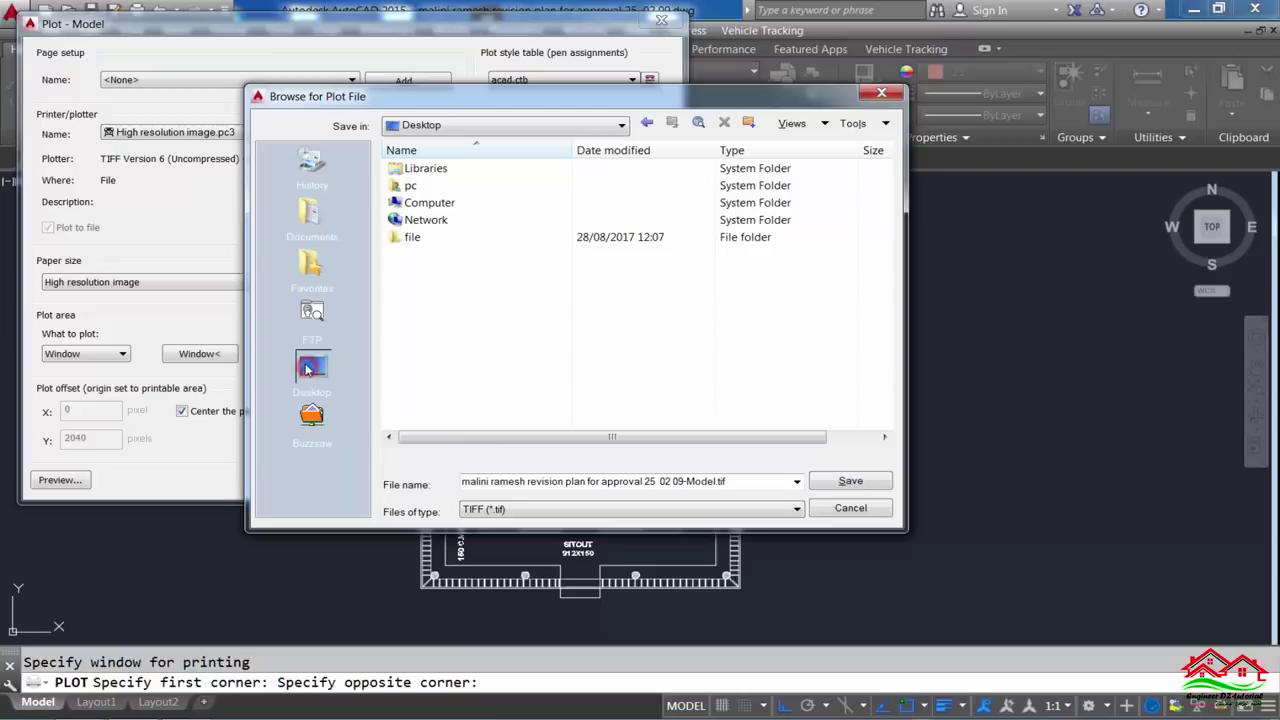
click(745, 482)
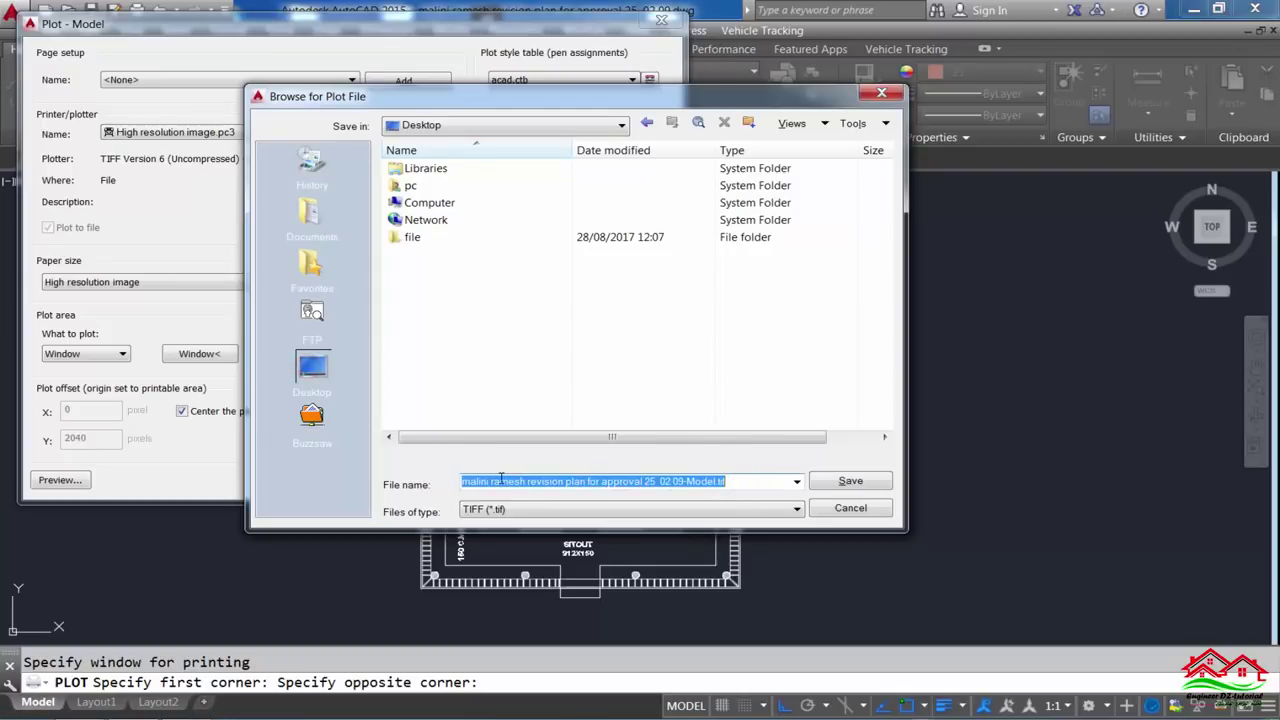
text(High resolution image)
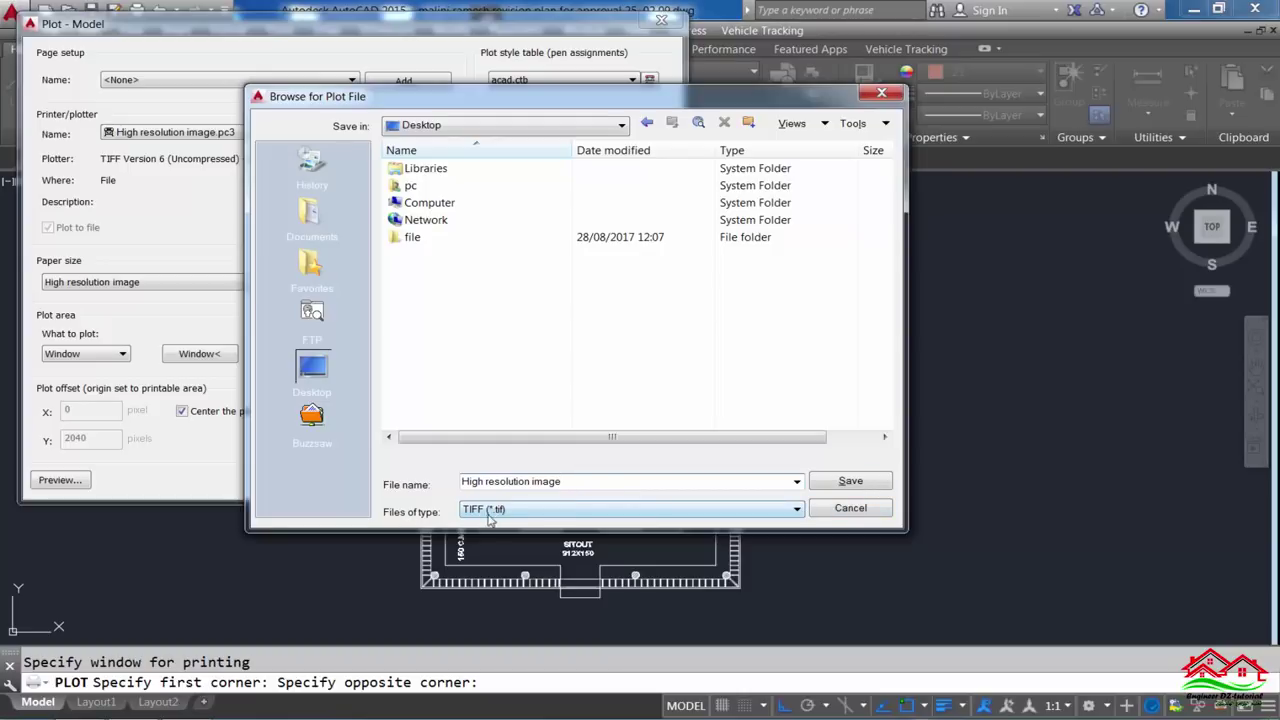
click(851, 481)
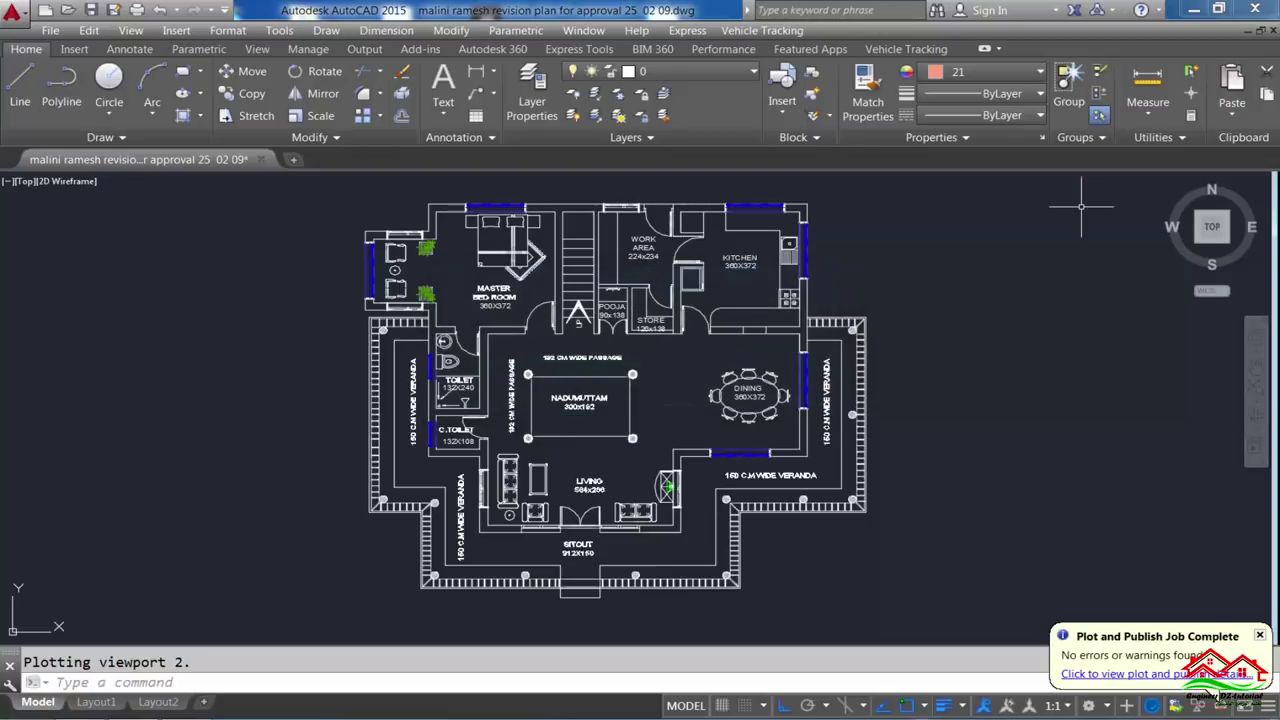
click(1194, 9)
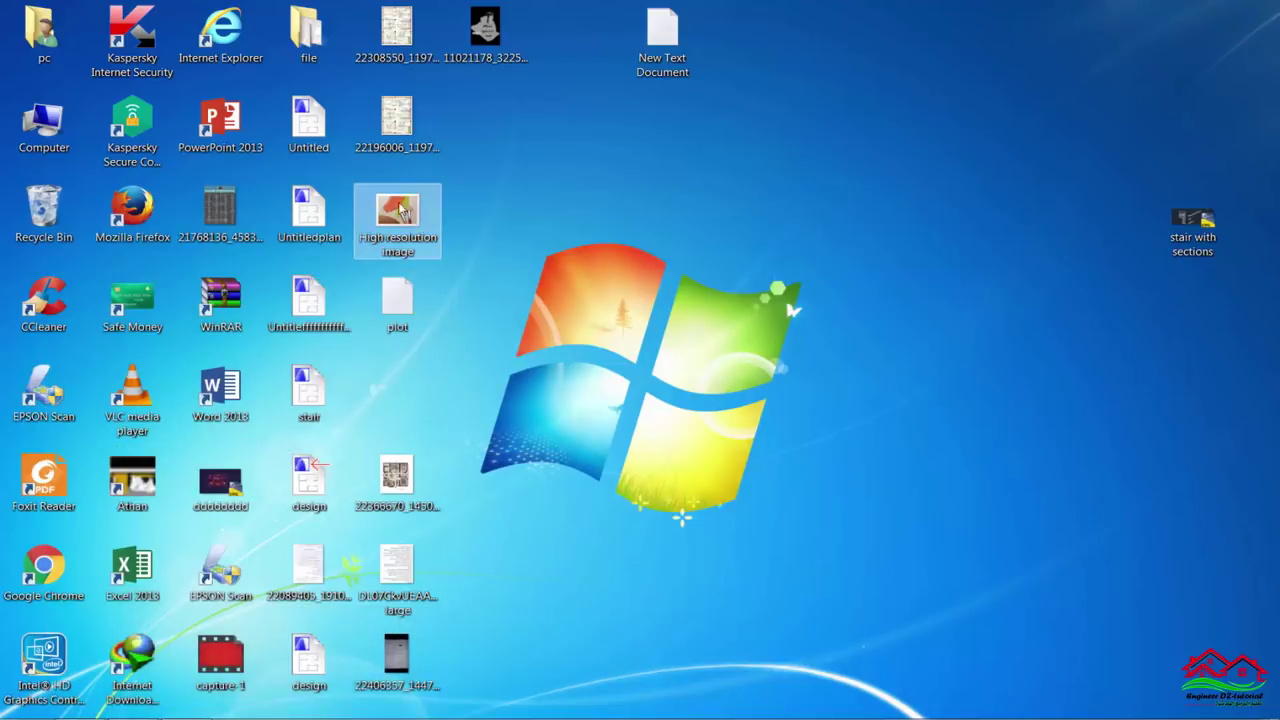
Step: Refresh the desktop and move the High resolution image icon to the empty right side
right_click(590, 187)
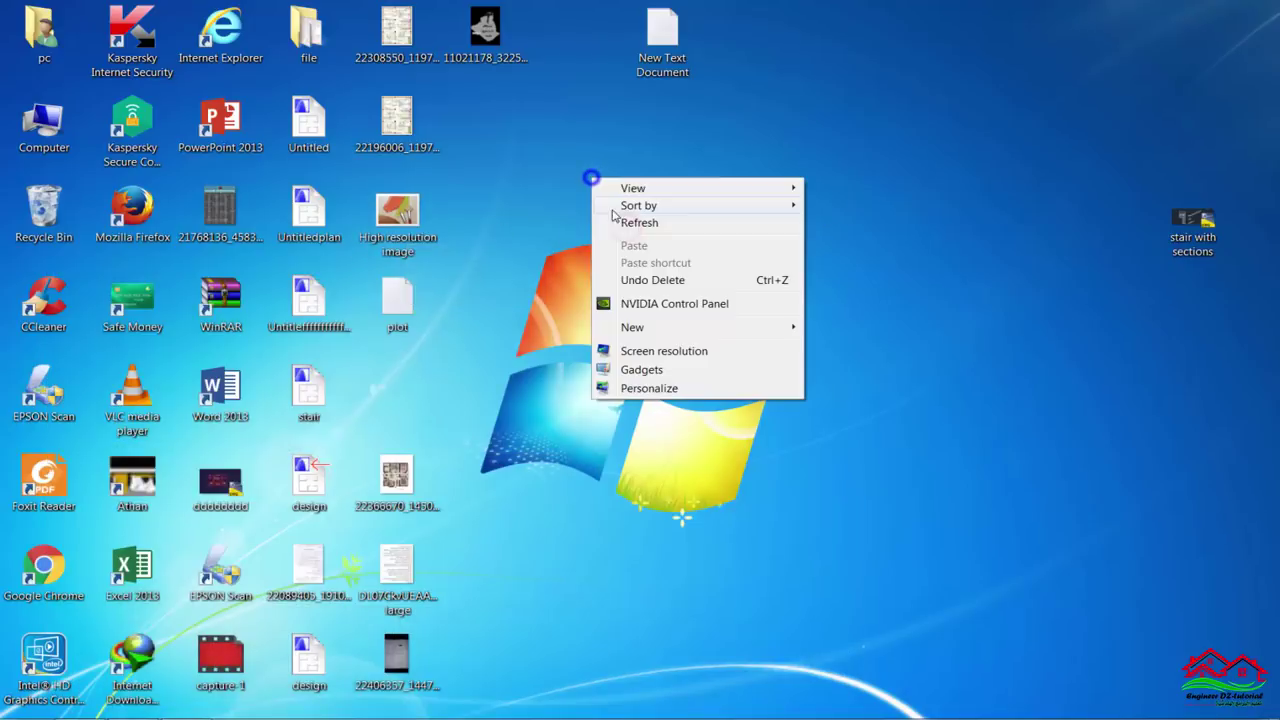
click(591, 222)
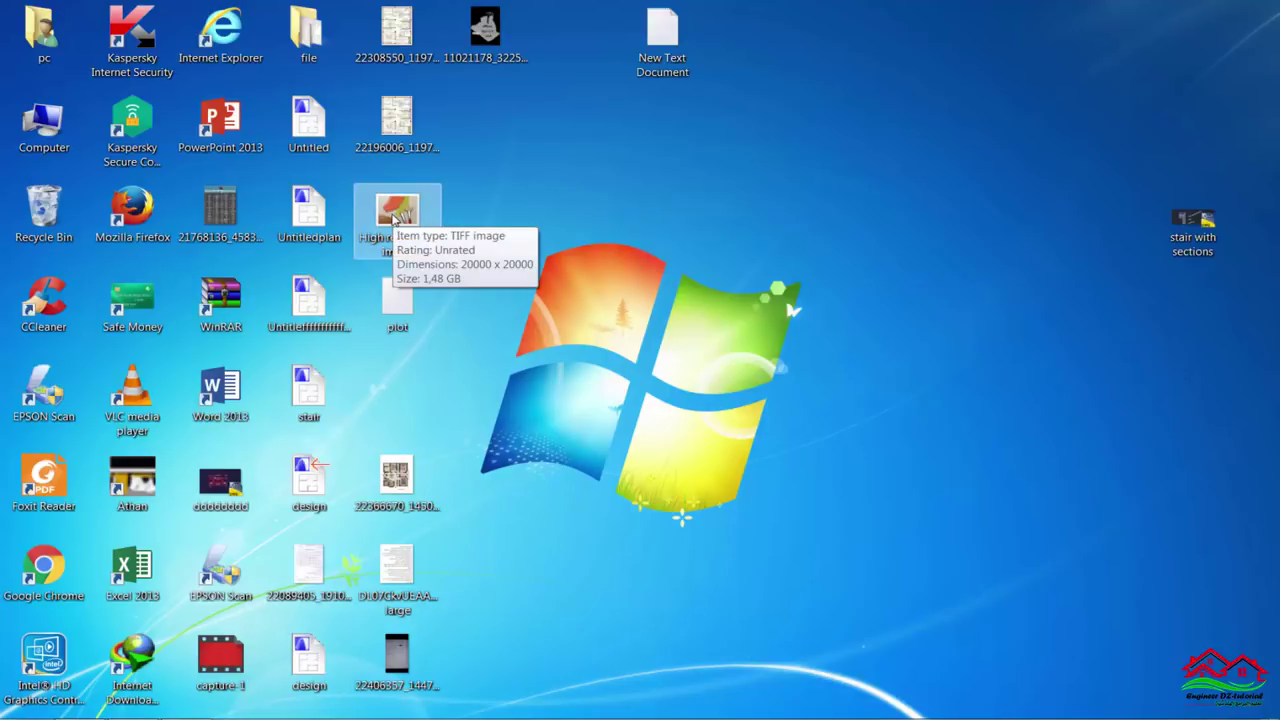
drag(395, 215, 925, 218)
click(957, 343)
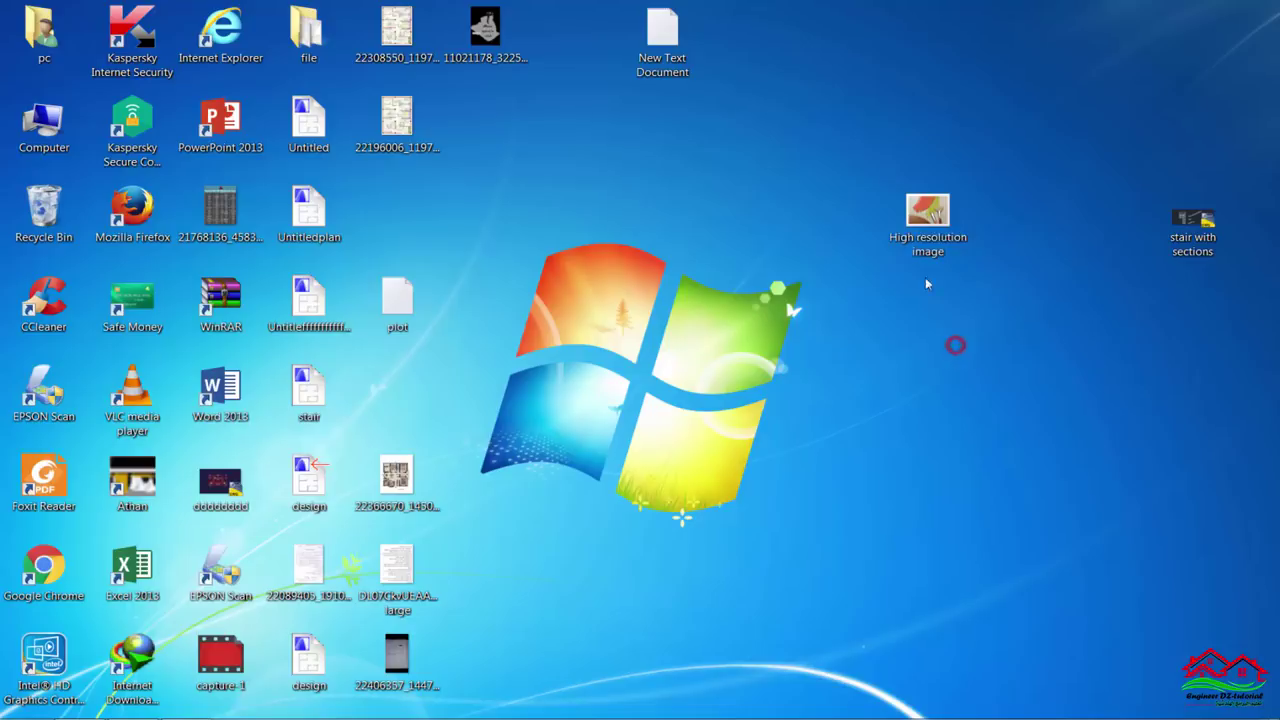
Step: Bring up the properties of the High resolution image file
double_click(925, 236)
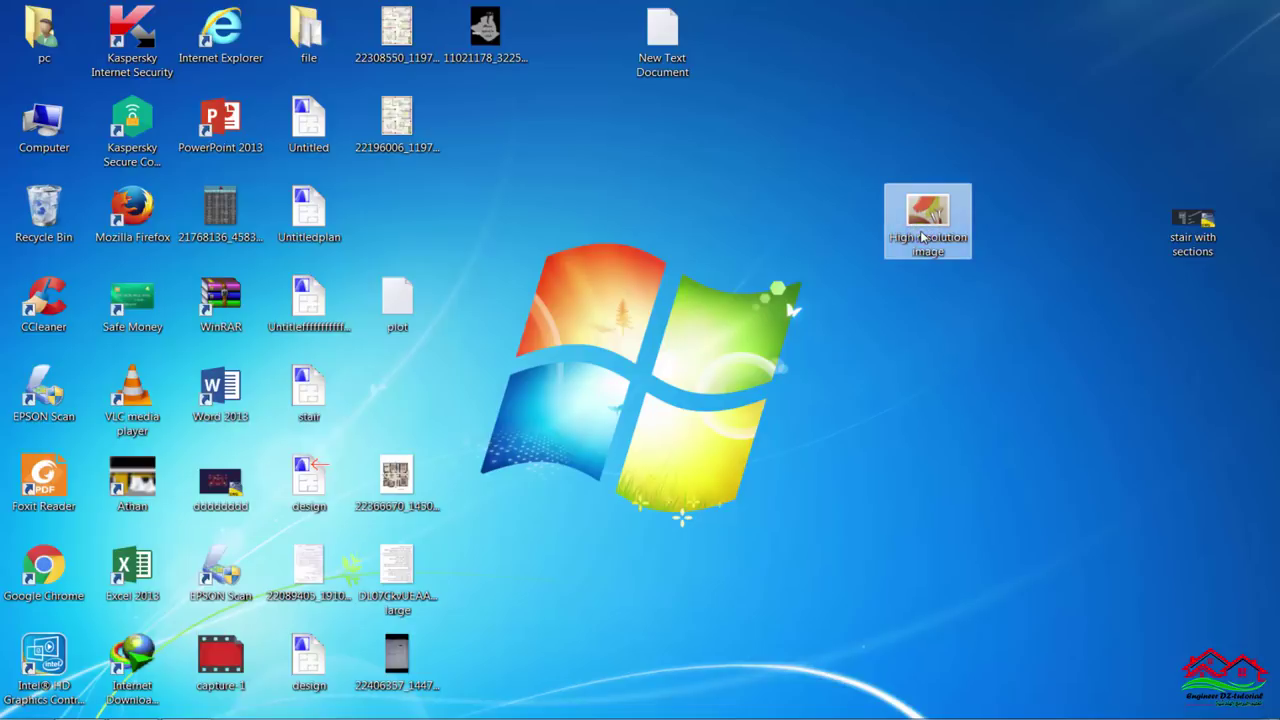
right_click(918, 233)
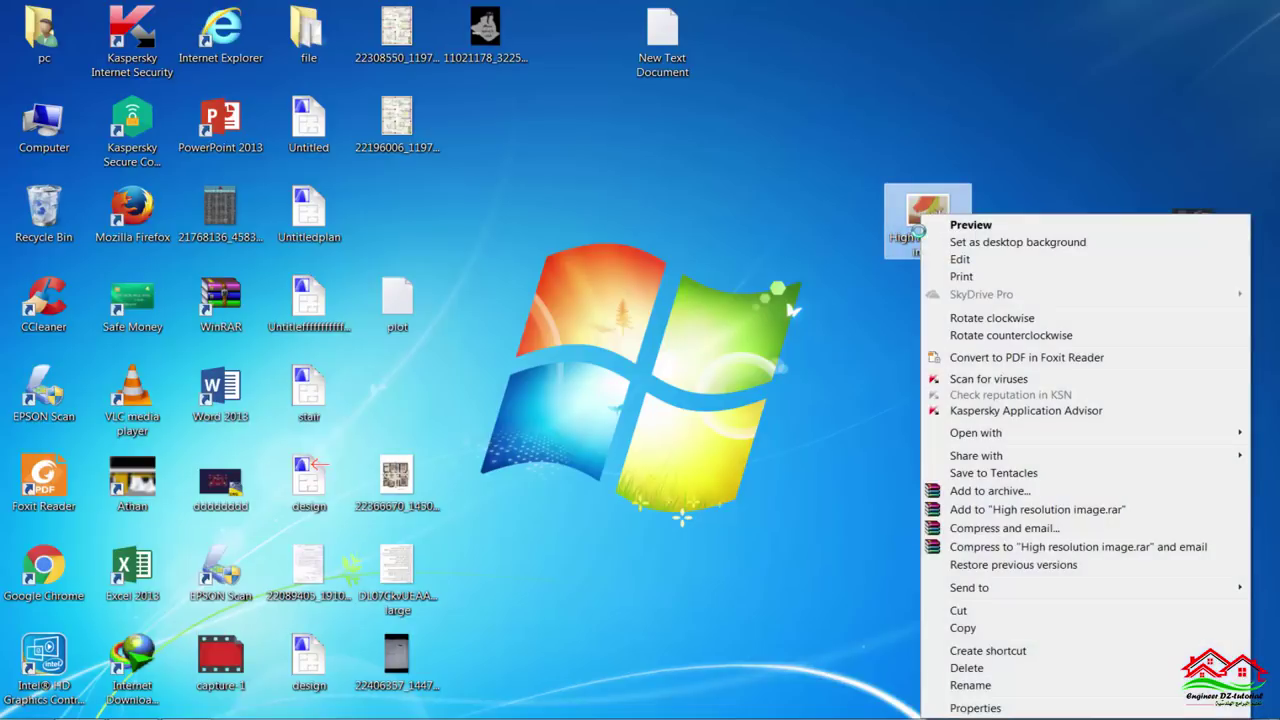
click(975, 707)
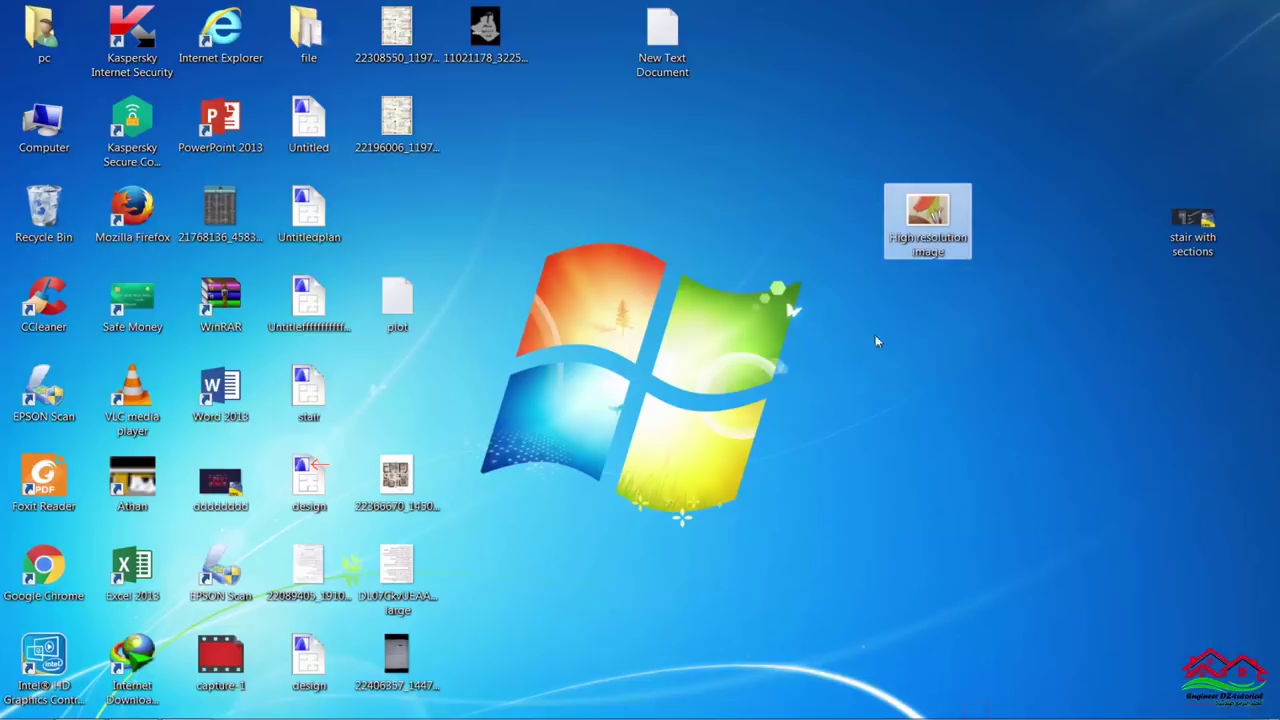
Step: Verify the Details tab lists Dimensions 20000 x 20000, then close the properties and reselect the file
click(908, 308)
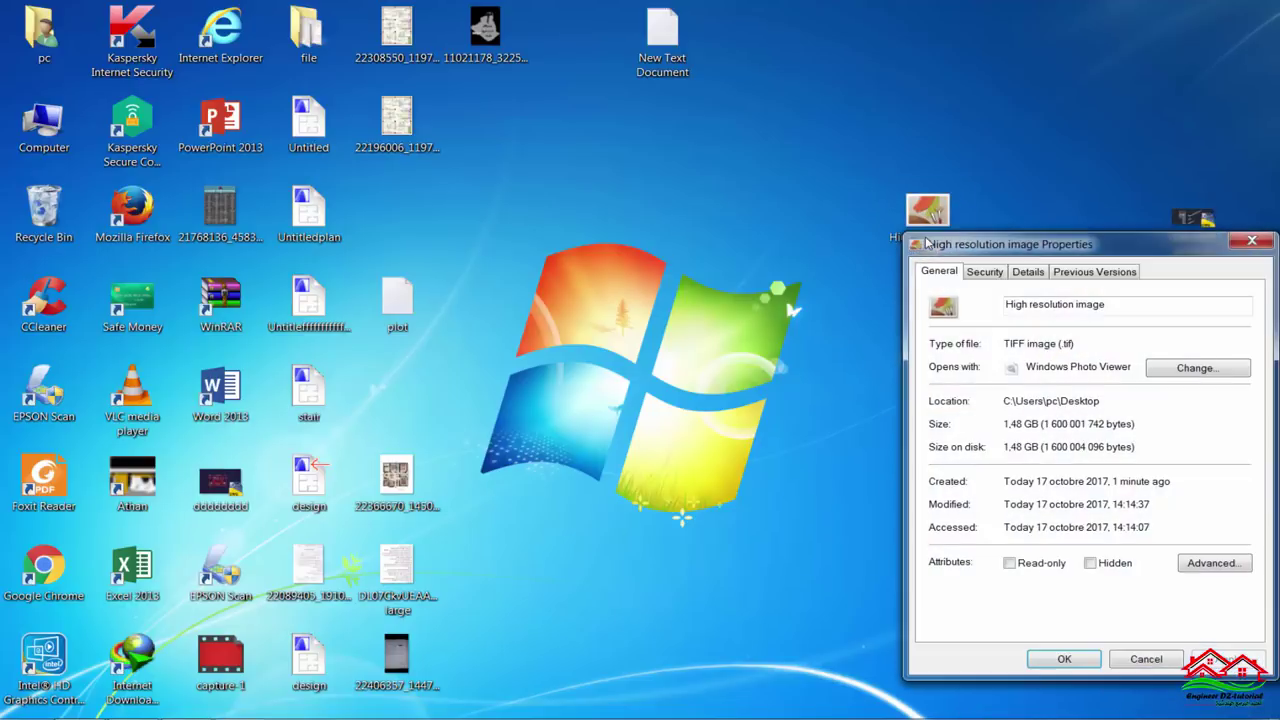
drag(1010, 252, 743, 160)
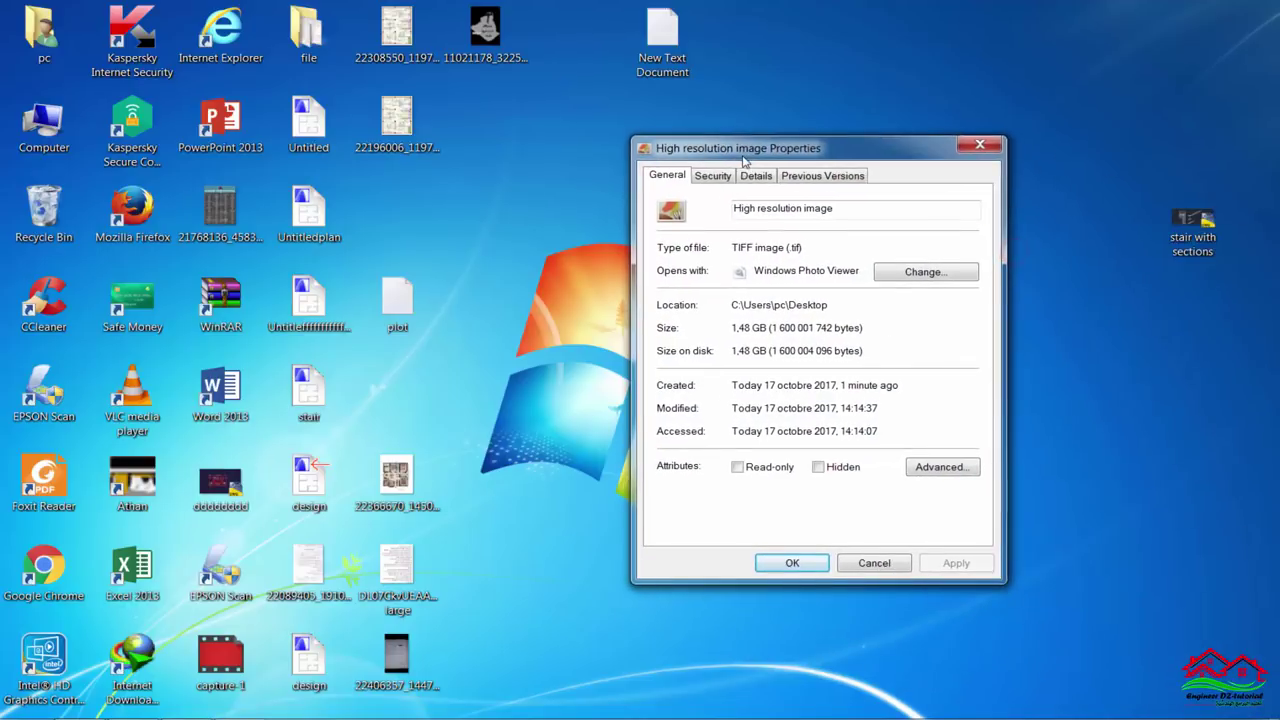
click(756, 176)
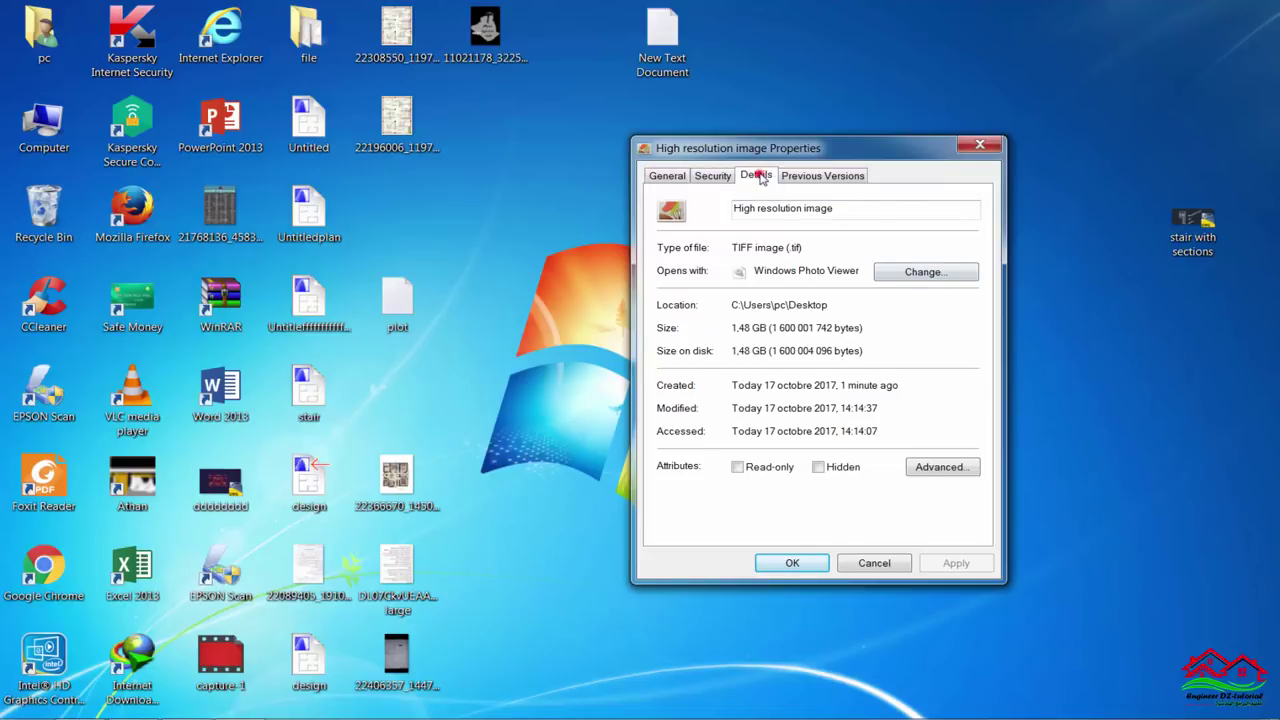
drag(975, 250, 975, 300)
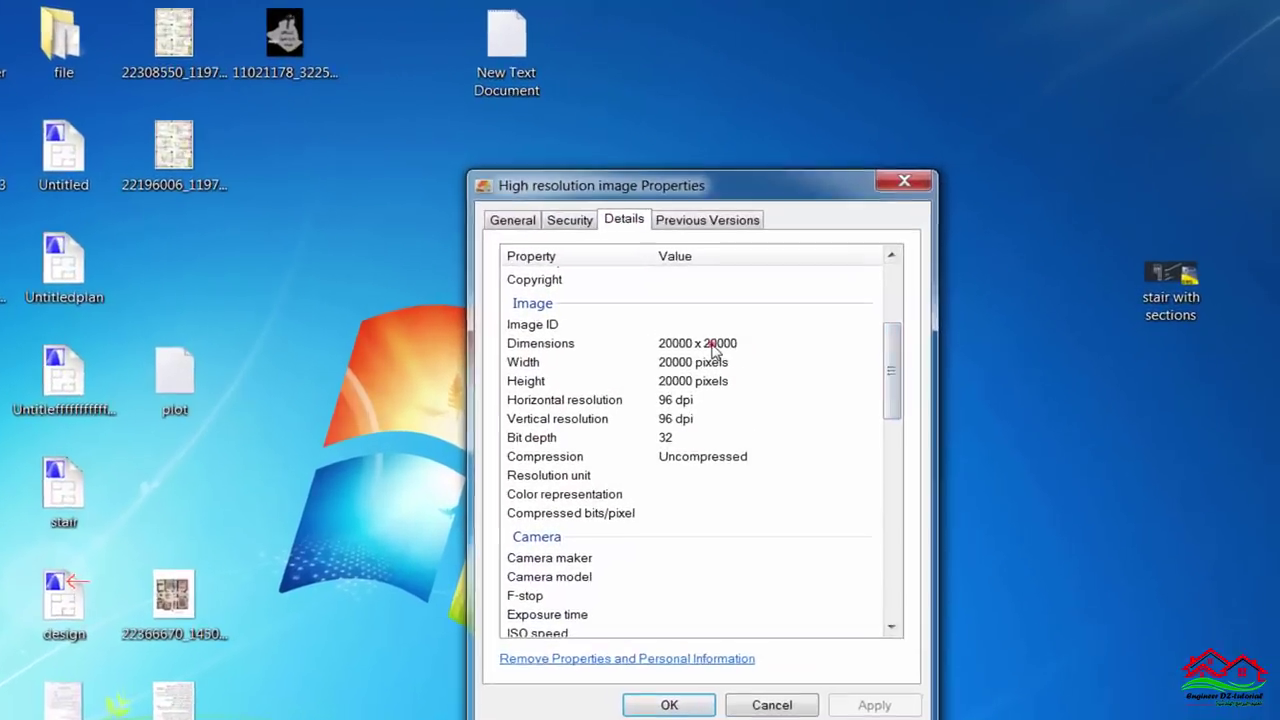
click(832, 275)
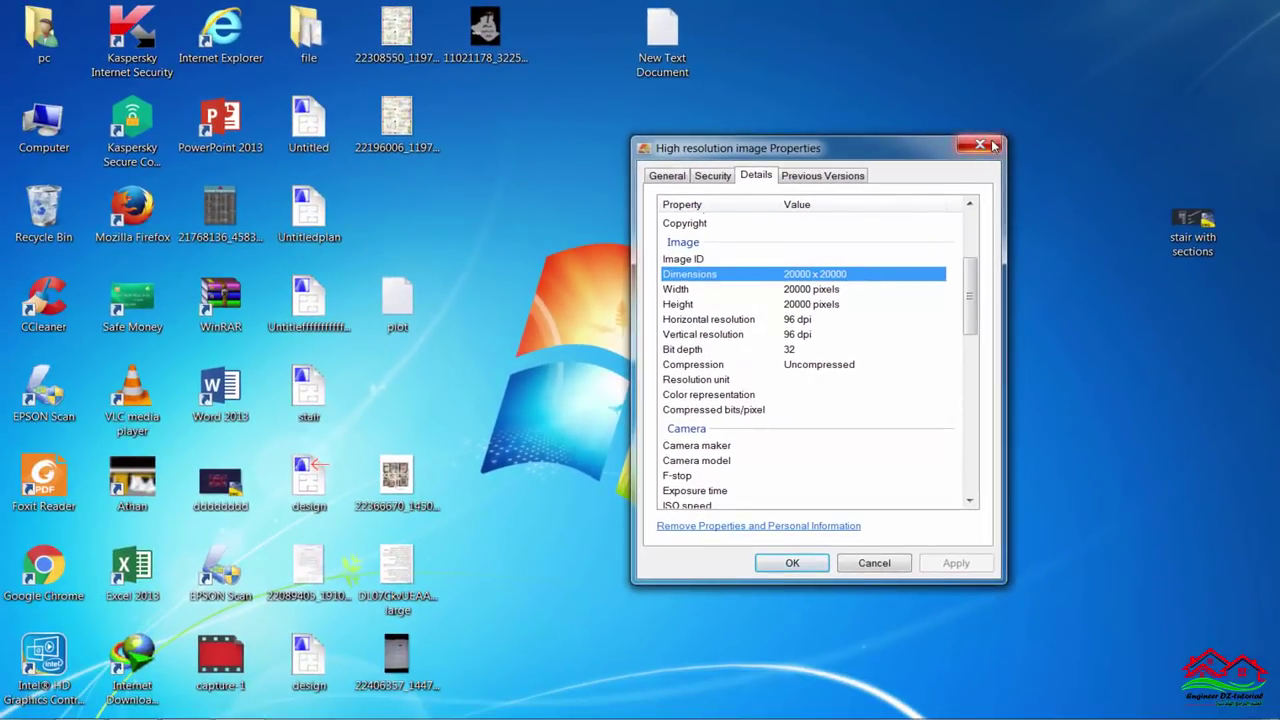
click(980, 145)
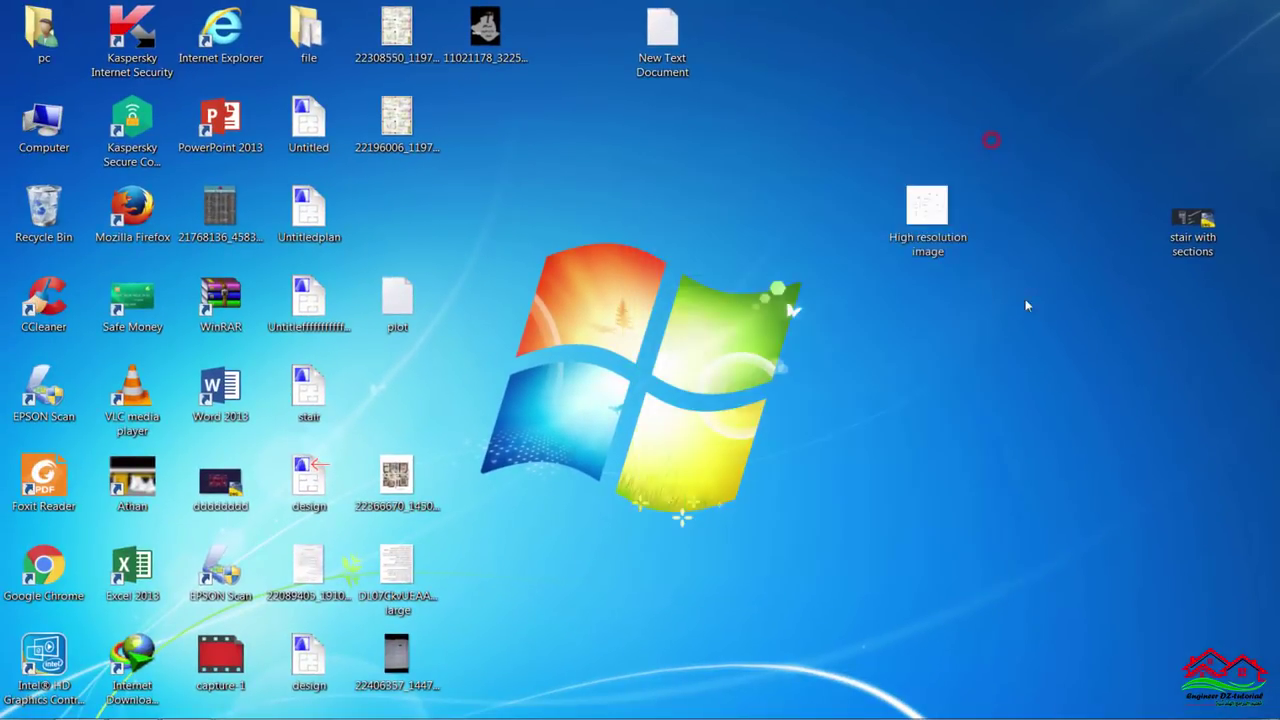
click(916, 215)
Step: Open the image in Photo Viewer and zoom in on the double door and living-room sofa set
double_click(917, 217)
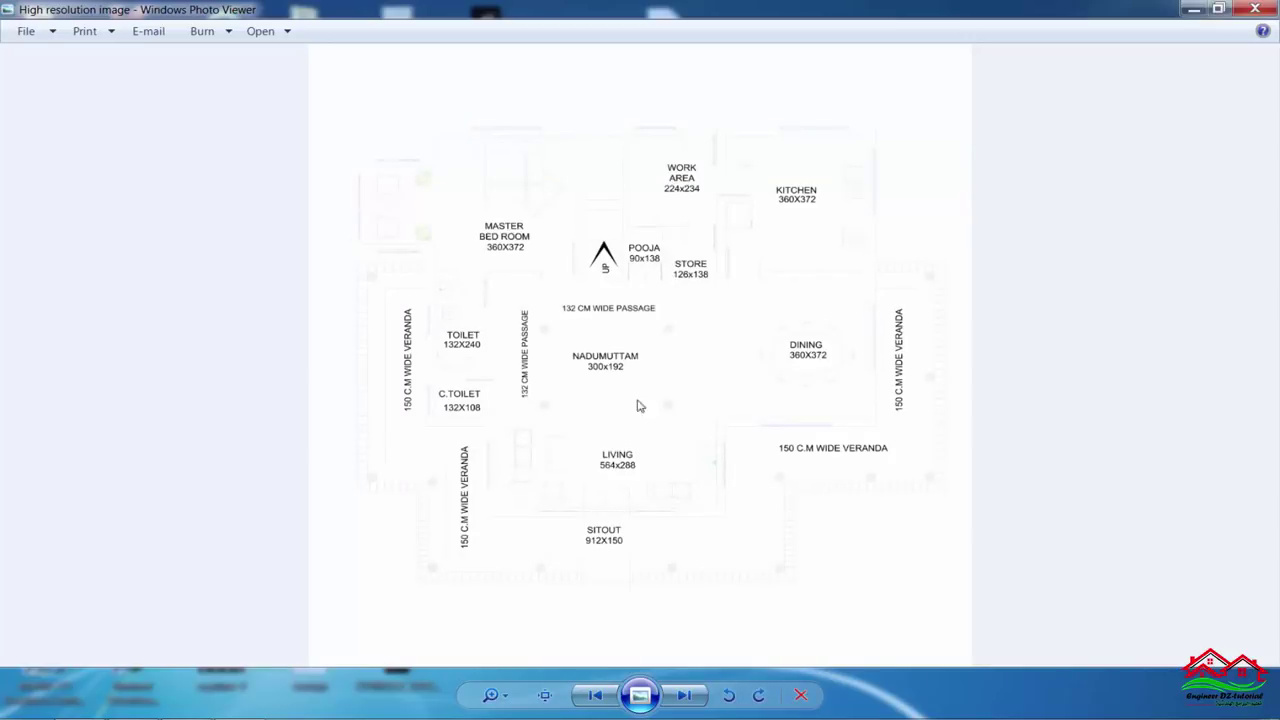
scroll(615, 451, up, 2)
scroll(609, 550, up, 2)
scroll(723, 557, up, 2)
scroll(762, 548, up, 2)
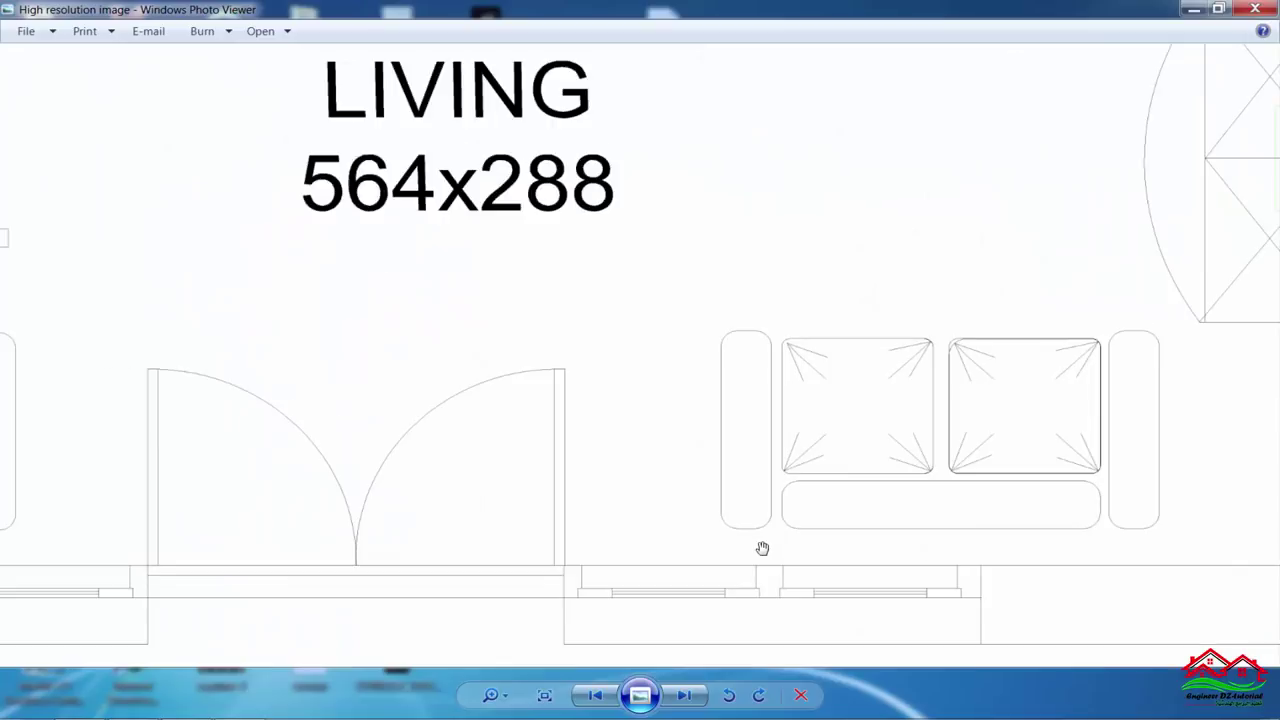
scroll(891, 520, up, 1)
scroll(891, 520, up, 1)
scroll(762, 486, up, 1)
scroll(460, 431, up, 2)
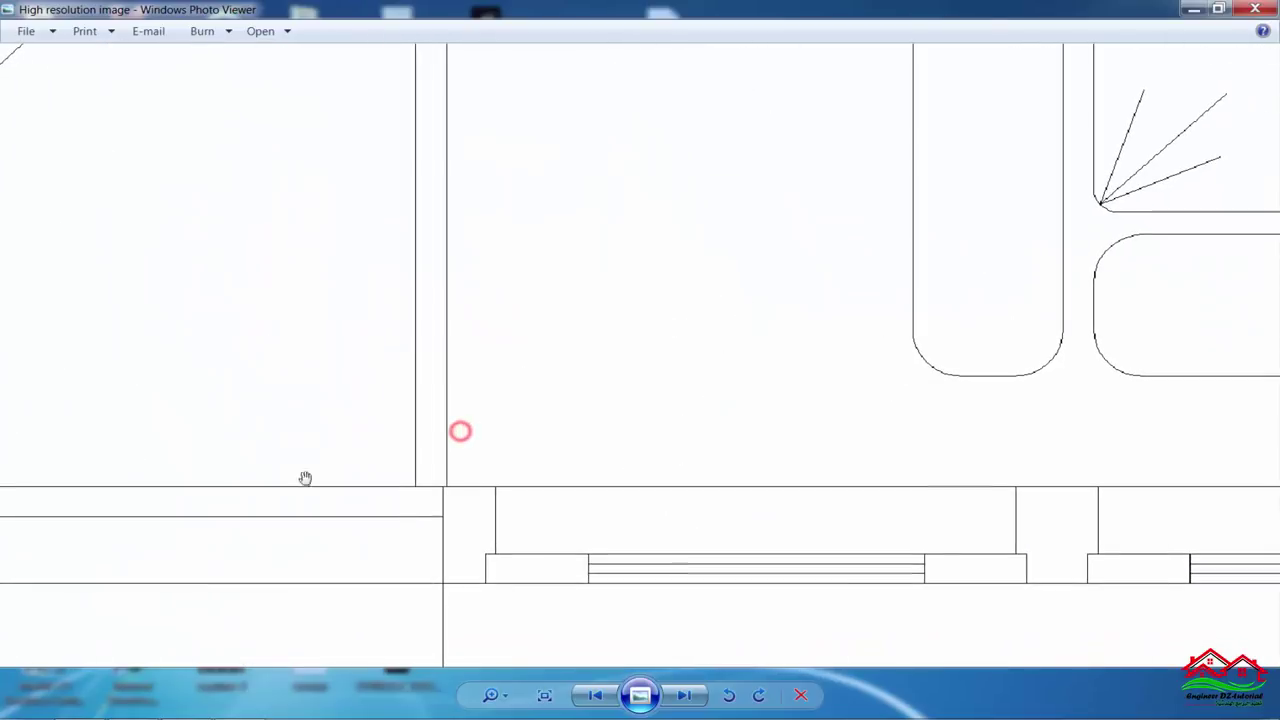
drag(305, 478, 754, 411)
scroll(754, 411, down, 1)
scroll(763, 446, down, 1)
scroll(380, 330, down, 1)
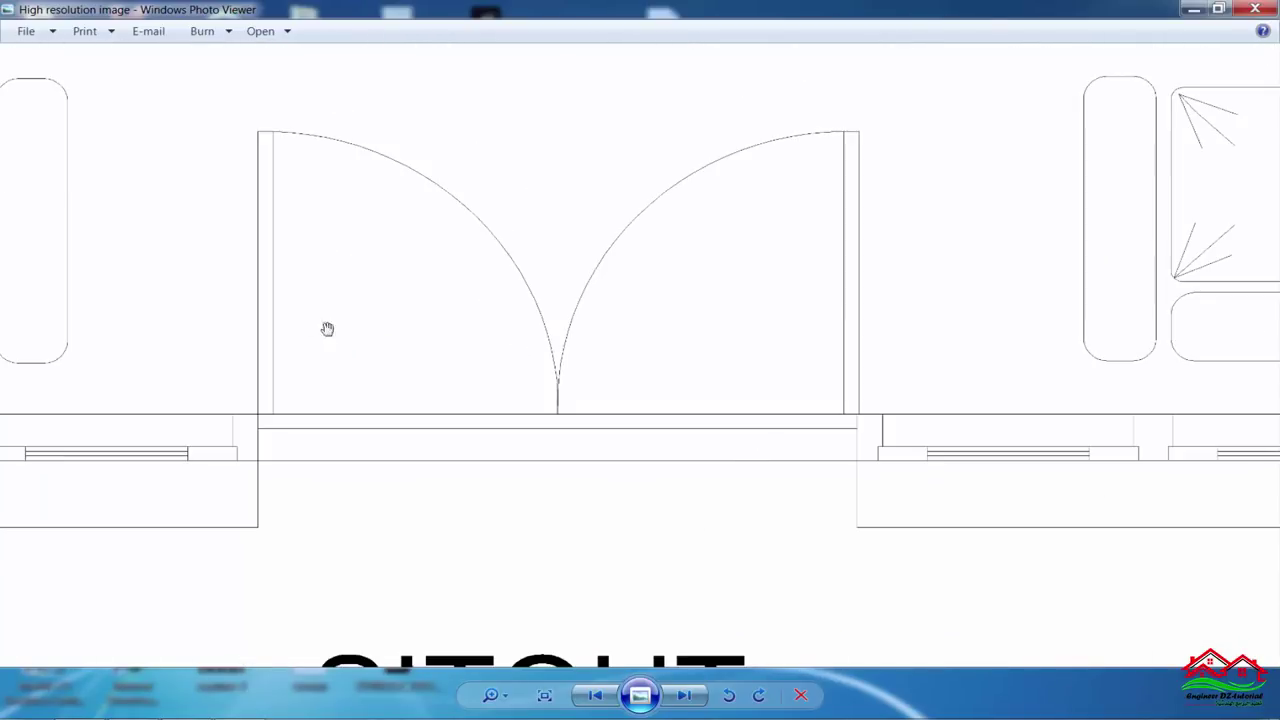
drag(327, 329, 746, 357)
drag(366, 354, 520, 377)
scroll(523, 283, up, 1)
scroll(646, 371, down, 2)
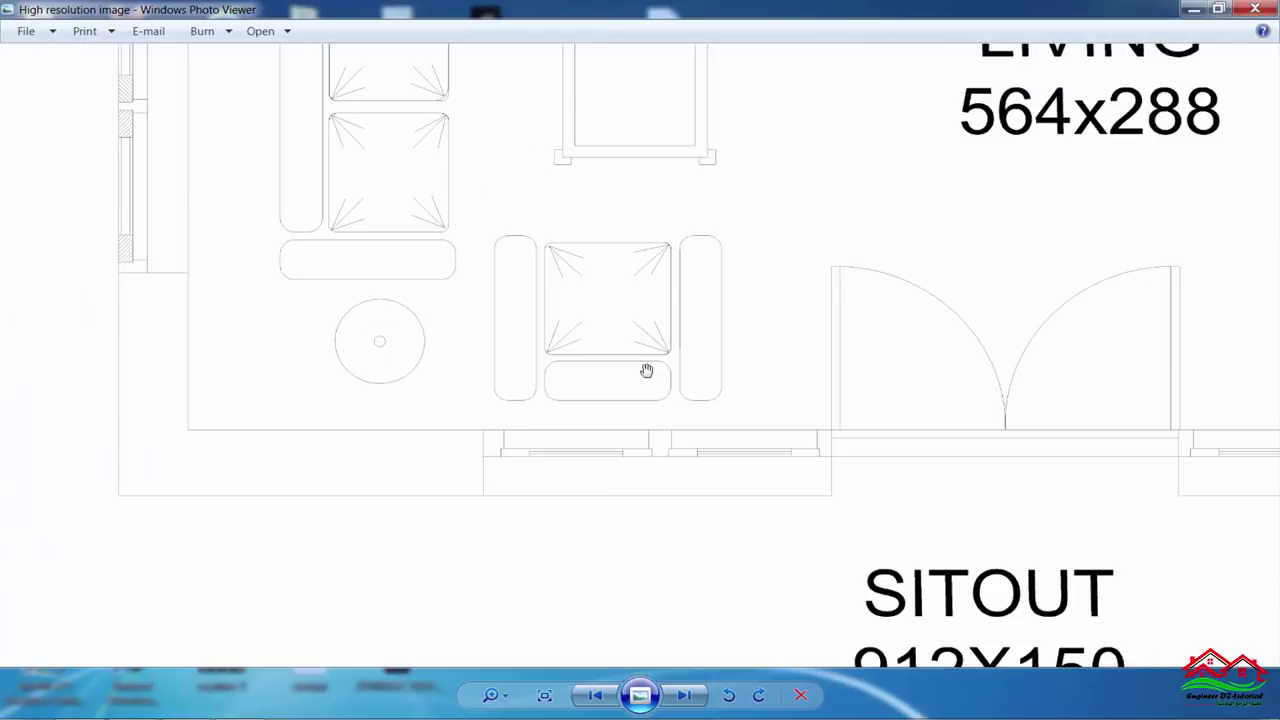
drag(480, 320, 668, 466)
scroll(668, 466, up, 3)
scroll(680, 478, up, 1)
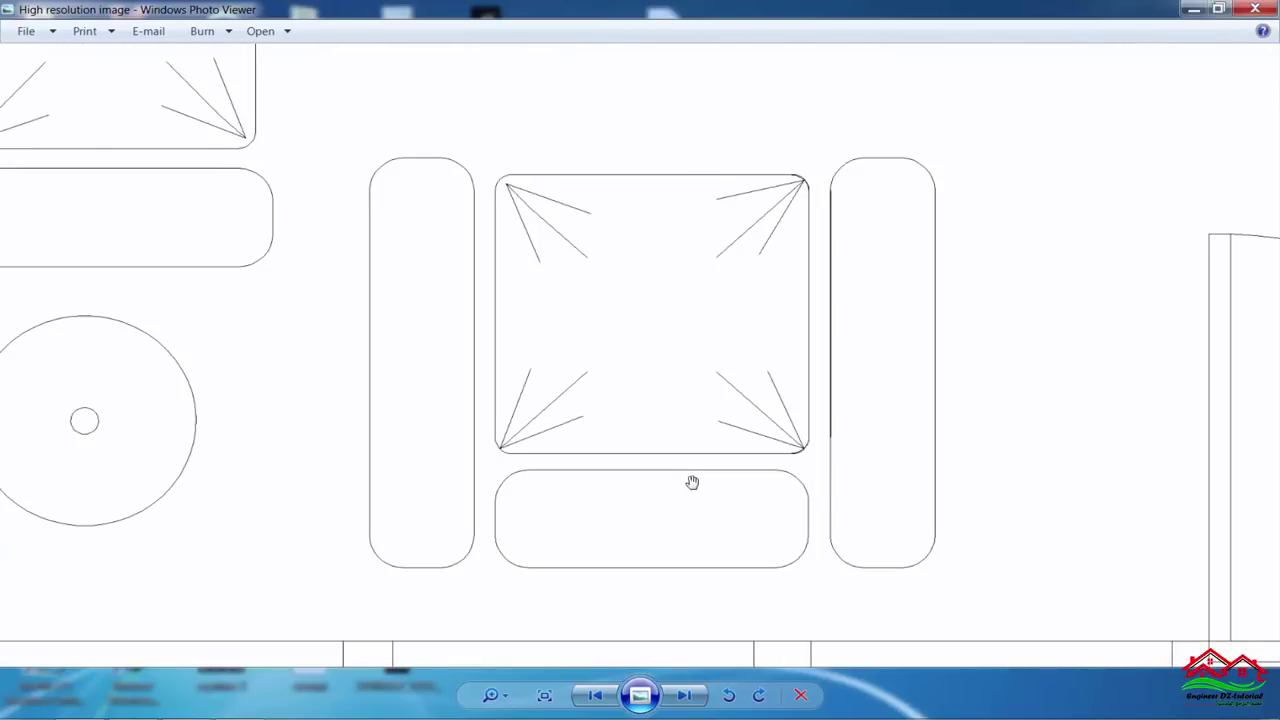
scroll(692, 483, up, 1)
scroll(676, 463, up, 2)
scroll(677, 463, down, 1)
scroll(691, 465, down, 4)
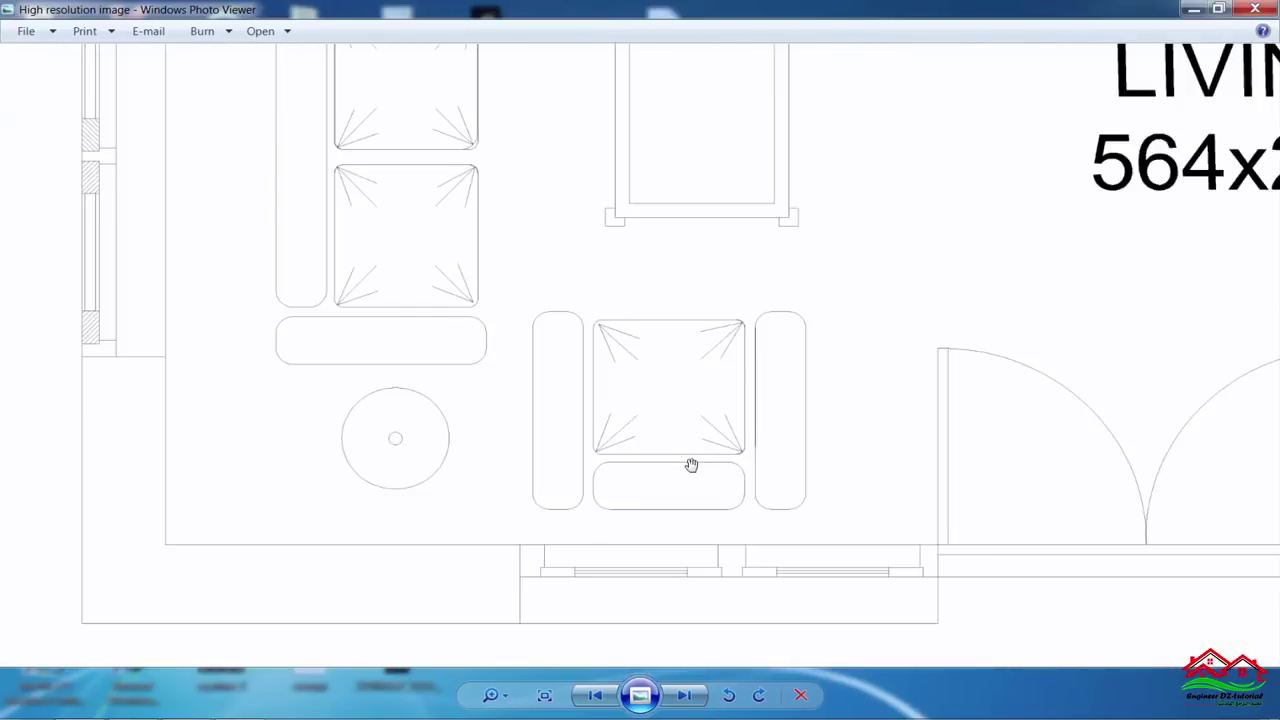
scroll(691, 465, down, 3)
scroll(686, 471, down, 1)
Step: Inspect the toilet's fixtures, washbasin and door swing up close
mouse_move(420, 187)
mouse_down()
mouse_move(419, 278)
mouse_move(474, 417)
mouse_up()
scroll(374, 517, up, 3)
scroll(360, 372, up, 2)
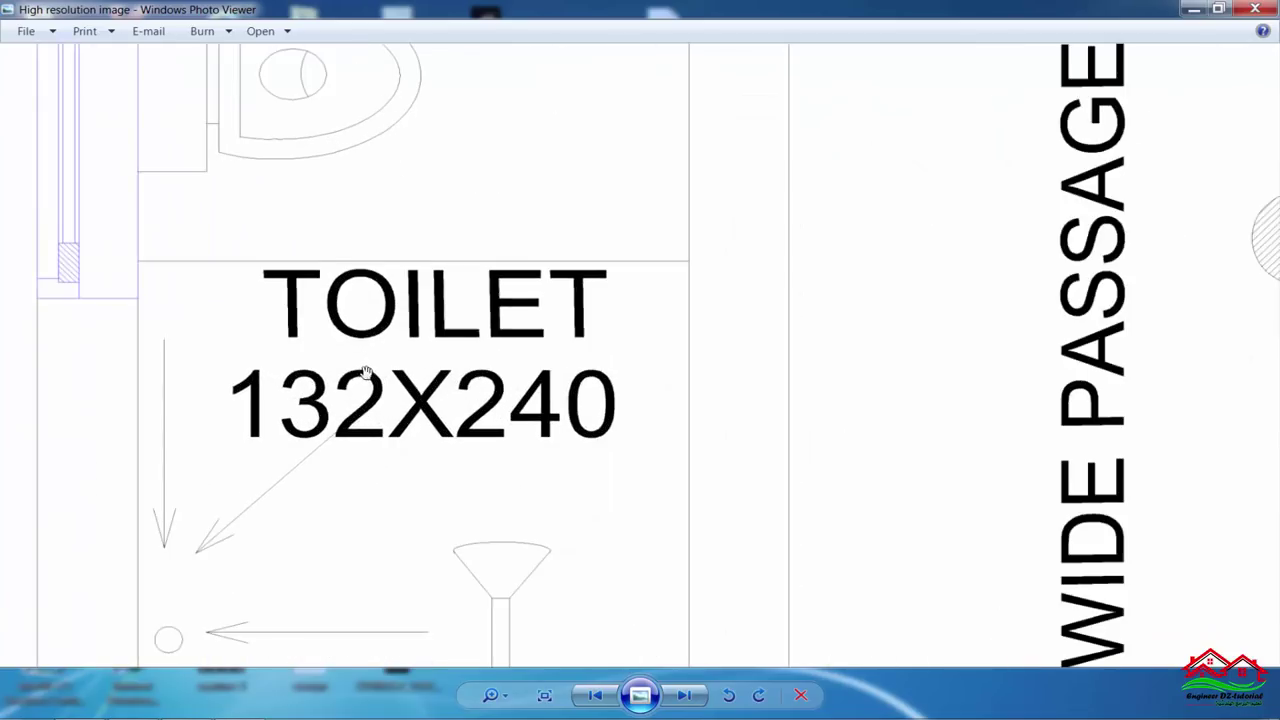
drag(315, 173, 343, 314)
scroll(345, 318, up, 2)
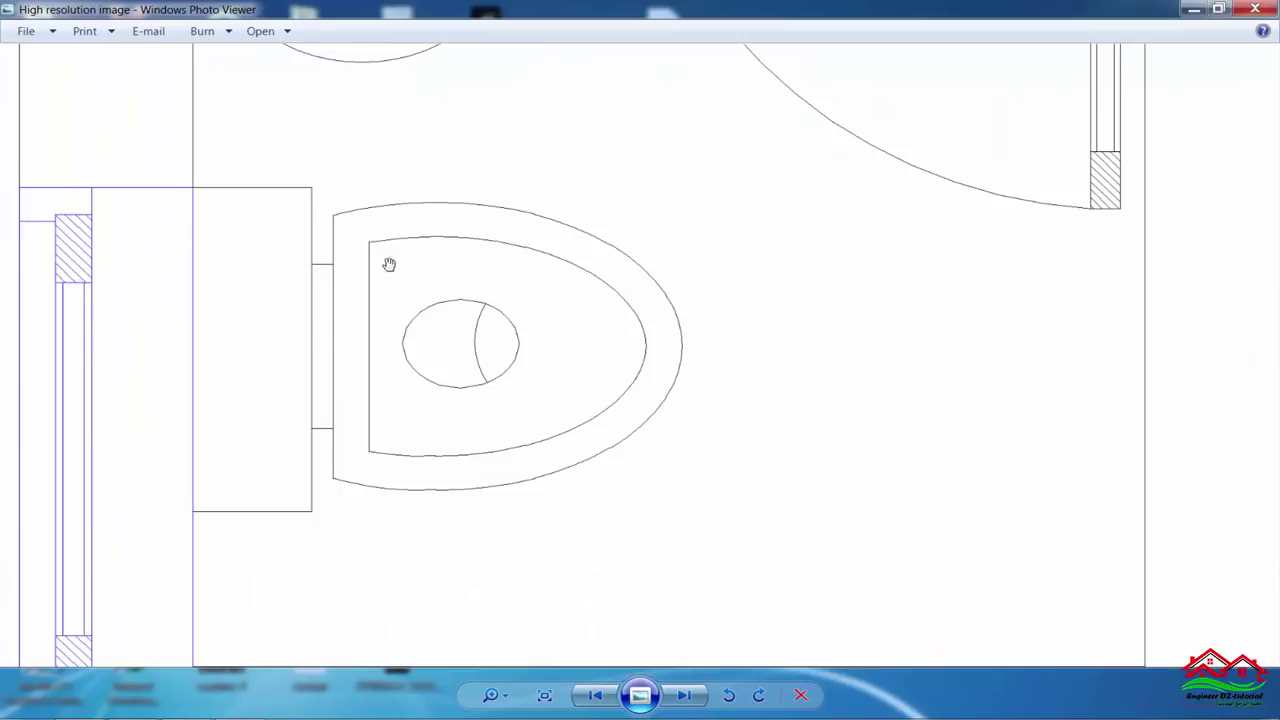
drag(403, 194, 514, 592)
scroll(380, 320, up, 1)
scroll(400, 345, up, 1)
scroll(400, 350, down, 4)
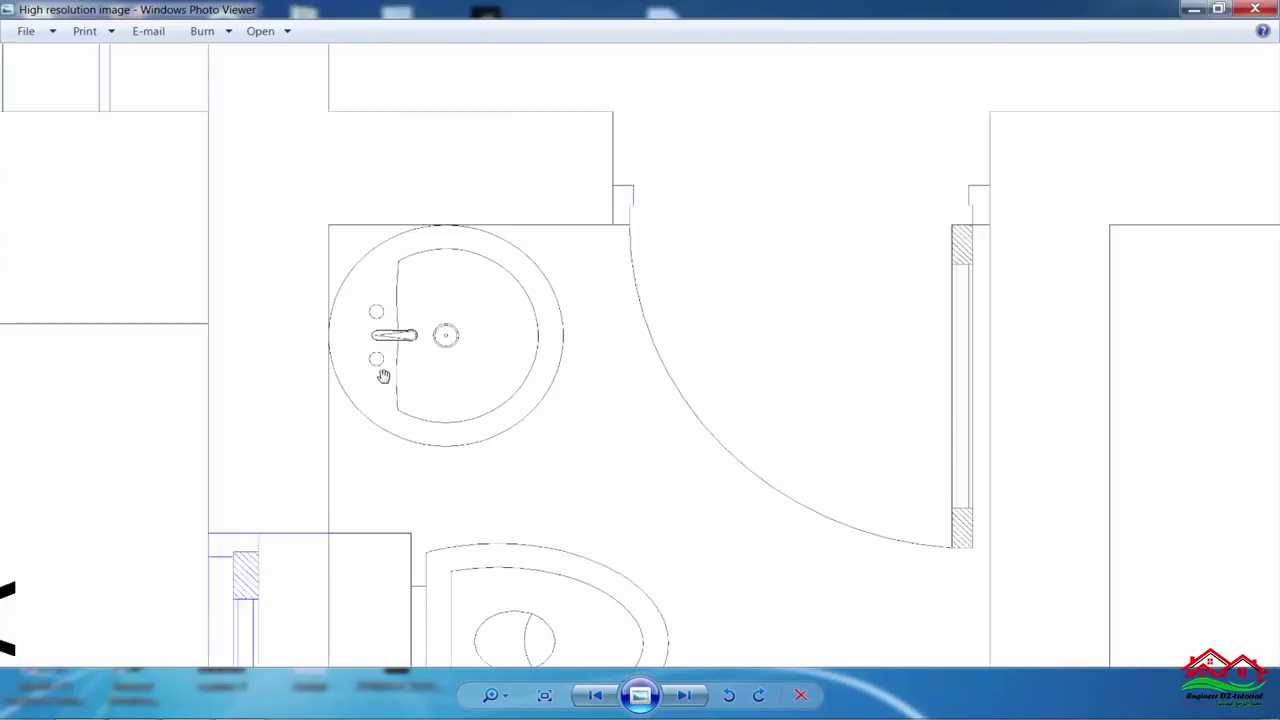
scroll(391, 377, down, 1)
scroll(560, 344, up, 1)
scroll(565, 346, up, 2)
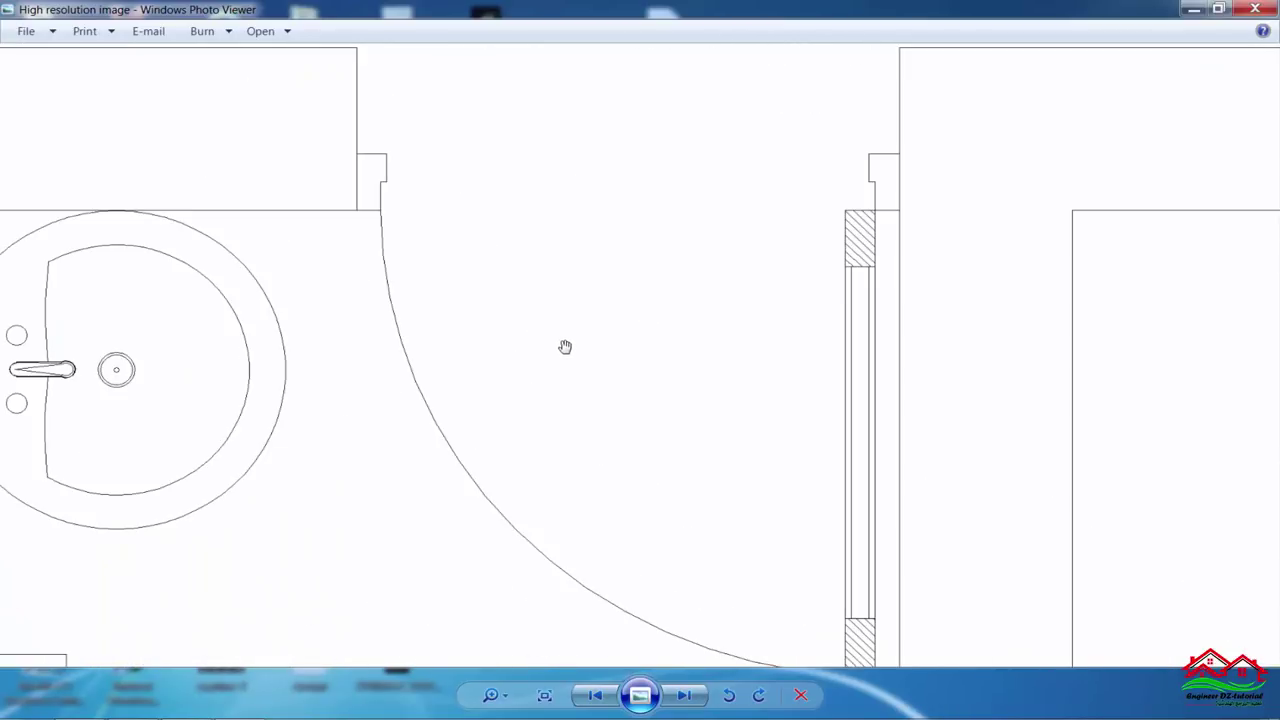
drag(734, 343, 618, 297)
scroll(529, 431, down, 3)
scroll(529, 431, down, 2)
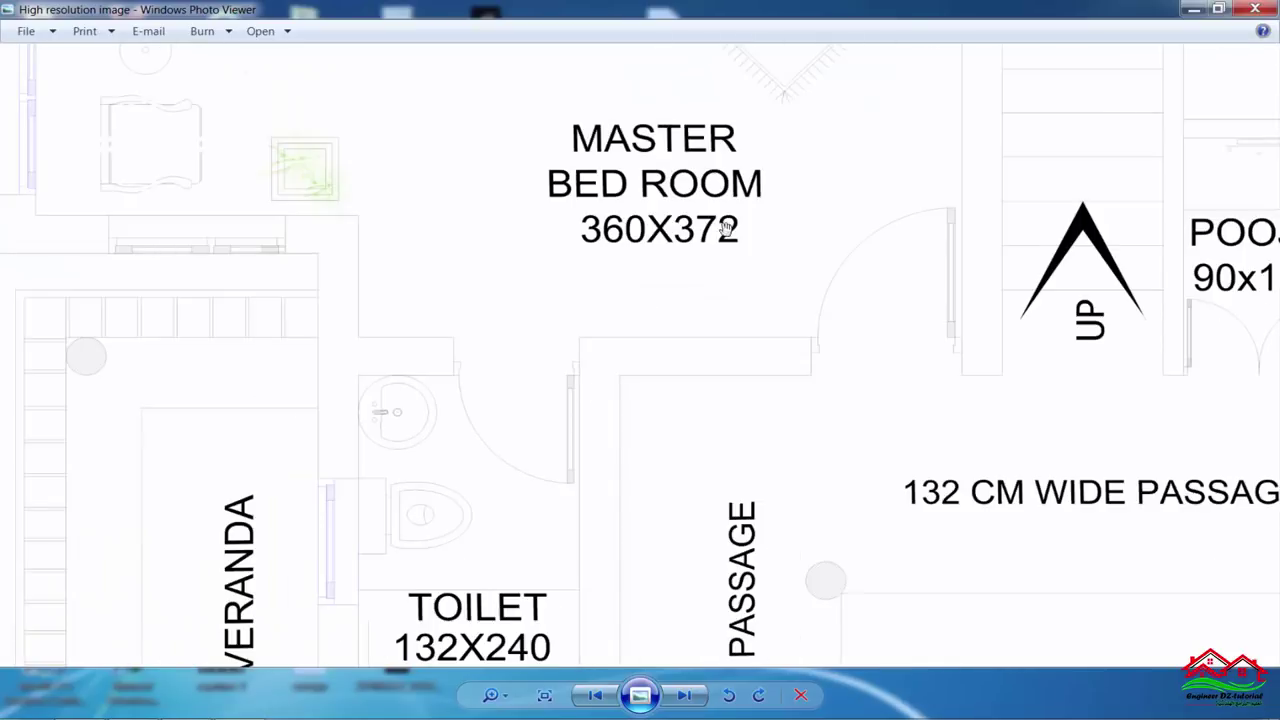
Step: Inspect the Master Bed Room, stairs, Pooja, Work Area, Kitchen and kitchen sink
drag(729, 223, 553, 396)
mouse_move(1021, 542)
mouse_down()
mouse_move(617, 526)
mouse_move(757, 320)
mouse_move(686, 394)
mouse_move(995, 406)
mouse_up()
scroll(995, 406, up, 1)
drag(966, 331, 571, 320)
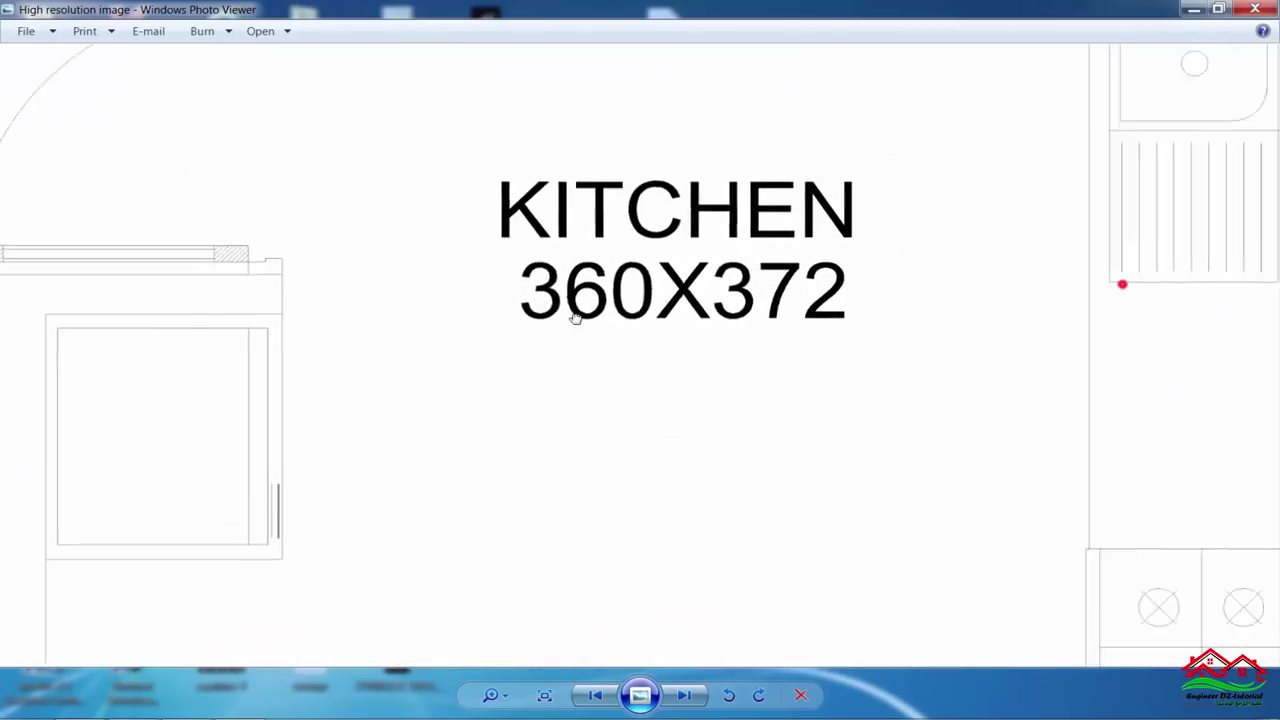
drag(1165, 320, 554, 320)
scroll(598, 301, up, 1)
scroll(591, 331, up, 1)
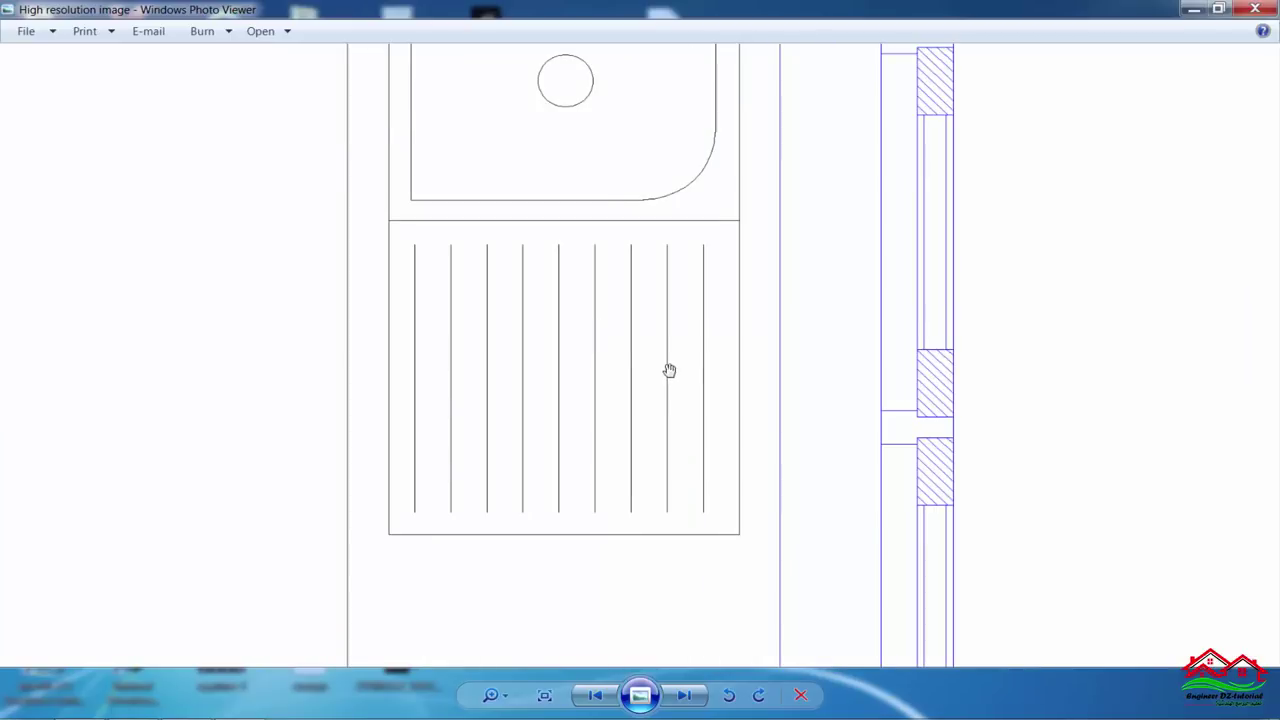
scroll(669, 371, down, 3)
scroll(464, 274, up, 1)
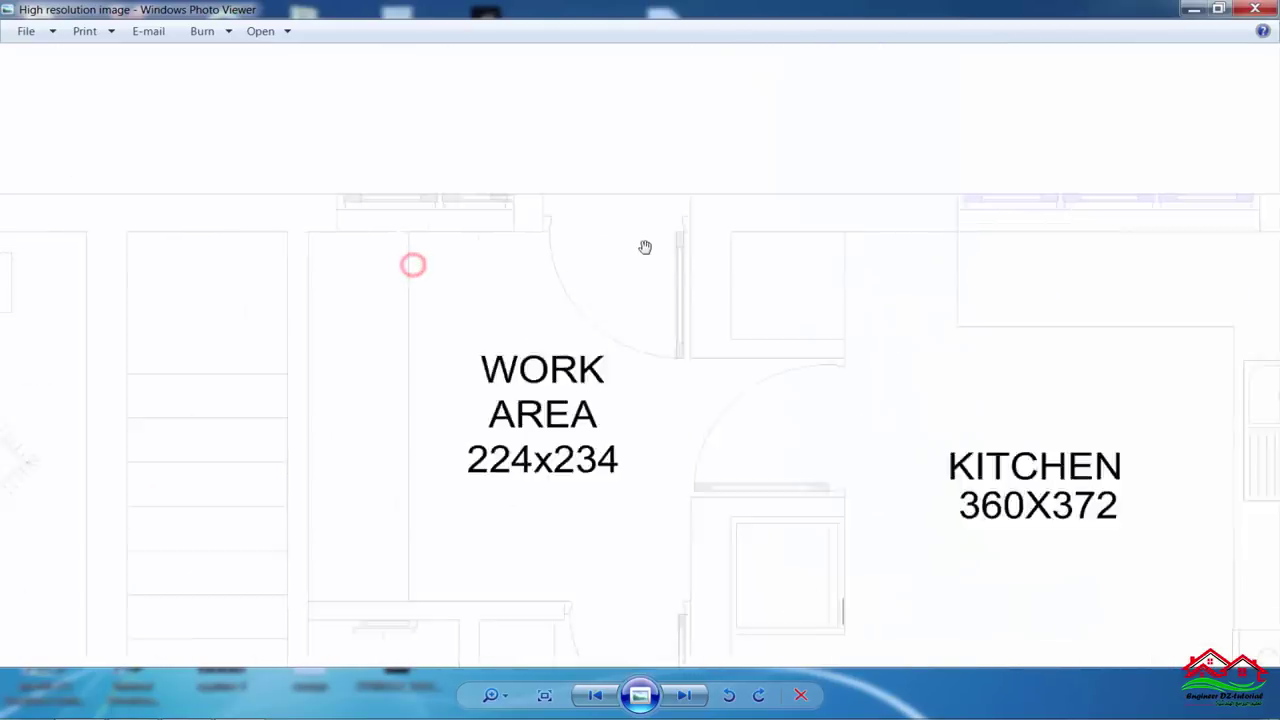
scroll(646, 246, up, 3)
scroll(774, 376, up, 1)
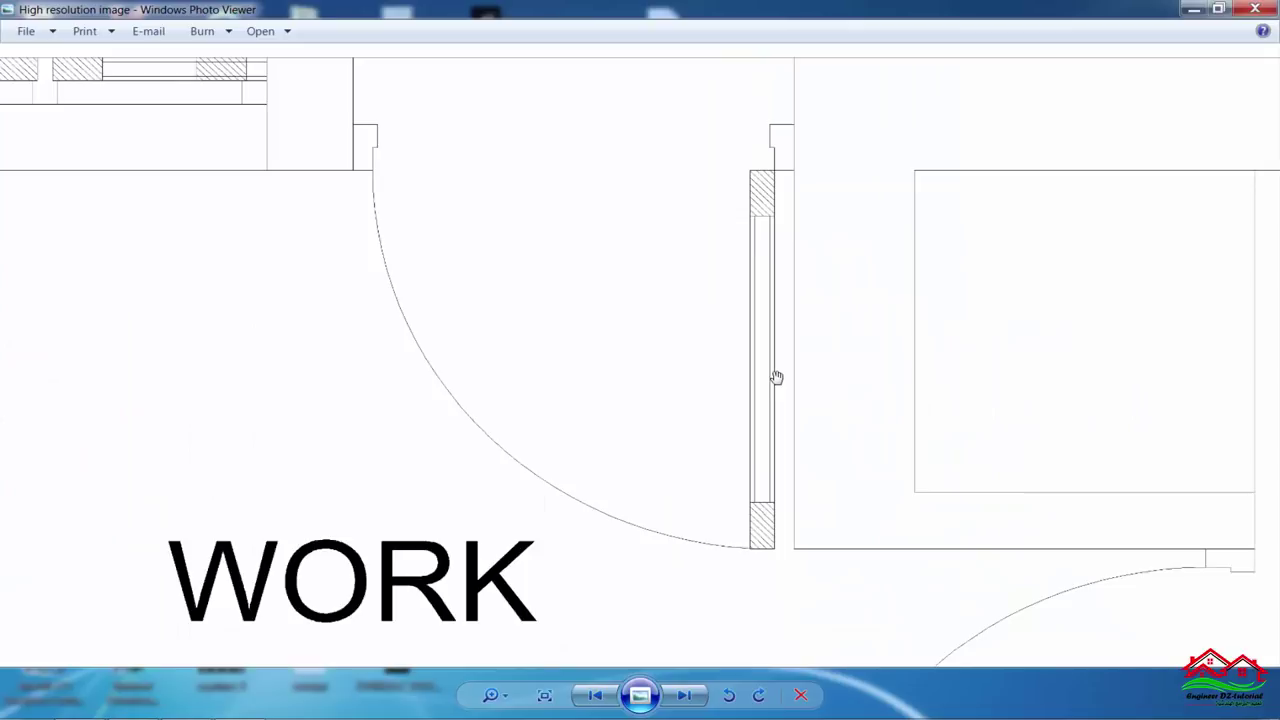
scroll(714, 340, down, 2)
scroll(966, 397, down, 1)
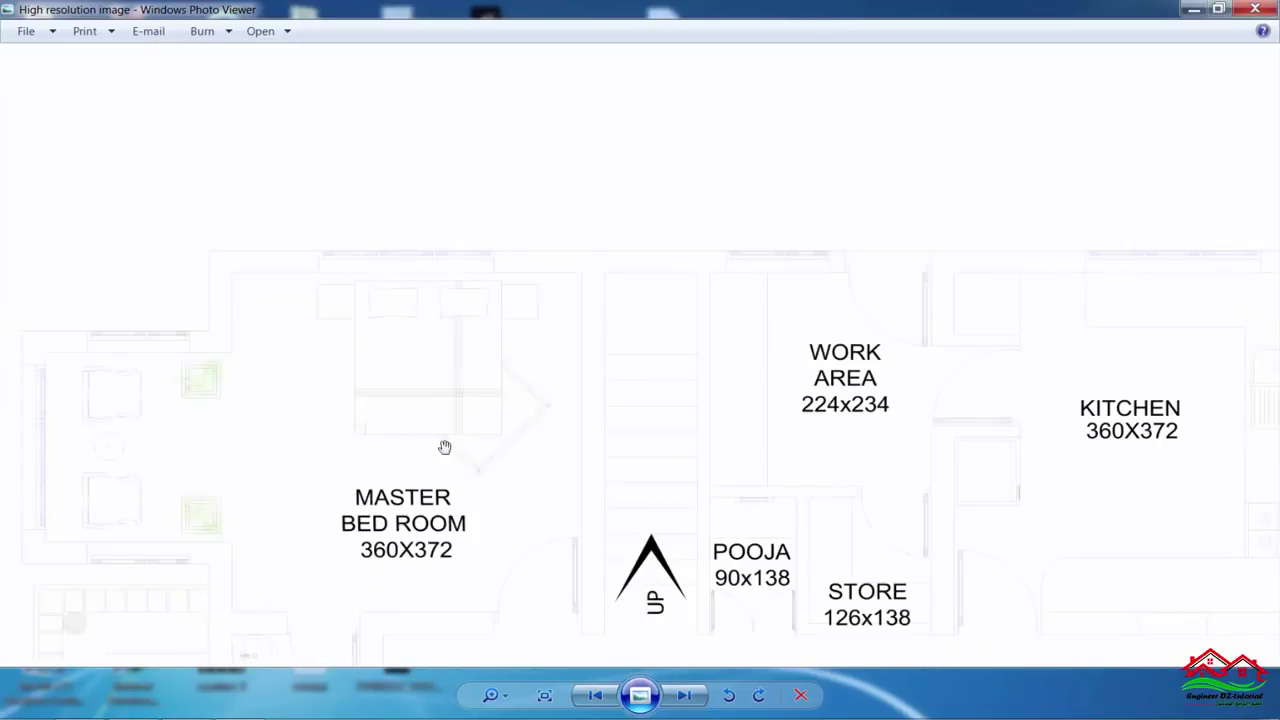
scroll(514, 249, up, 1)
scroll(517, 251, up, 1)
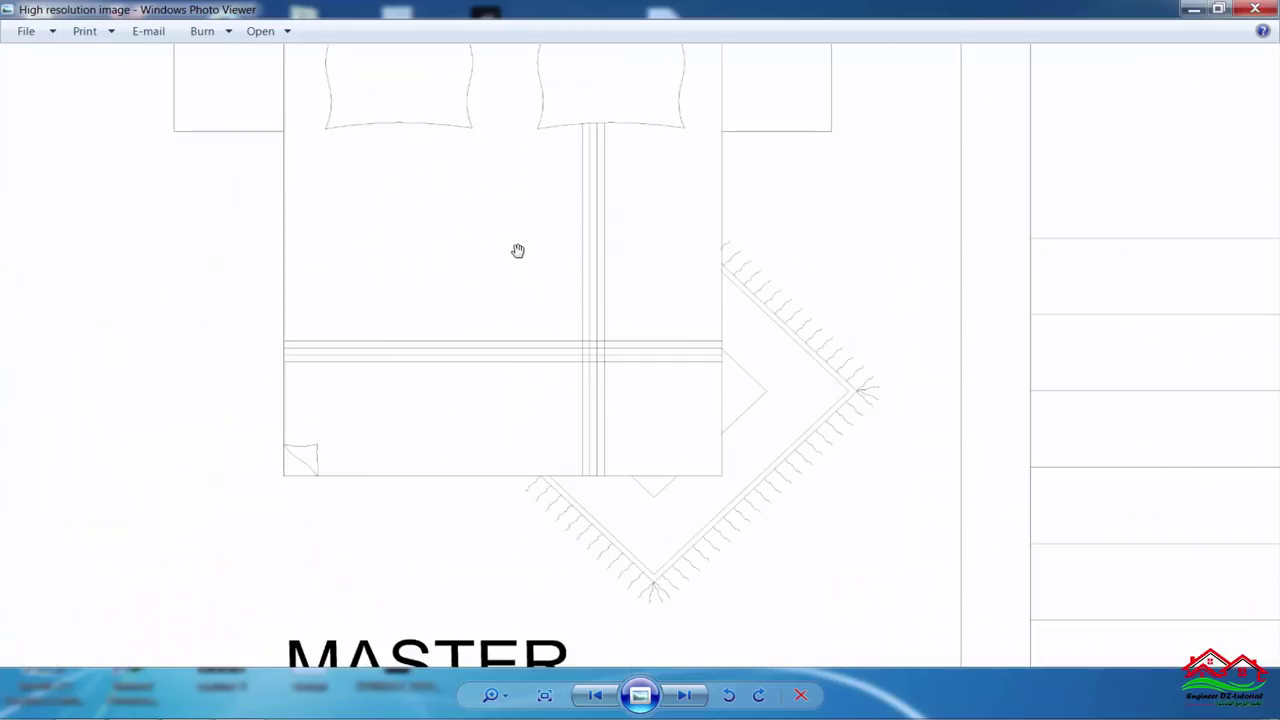
scroll(517, 251, up, 1)
scroll(500, 240, down, 1)
scroll(470, 269, down, 2)
scroll(470, 269, down, 1)
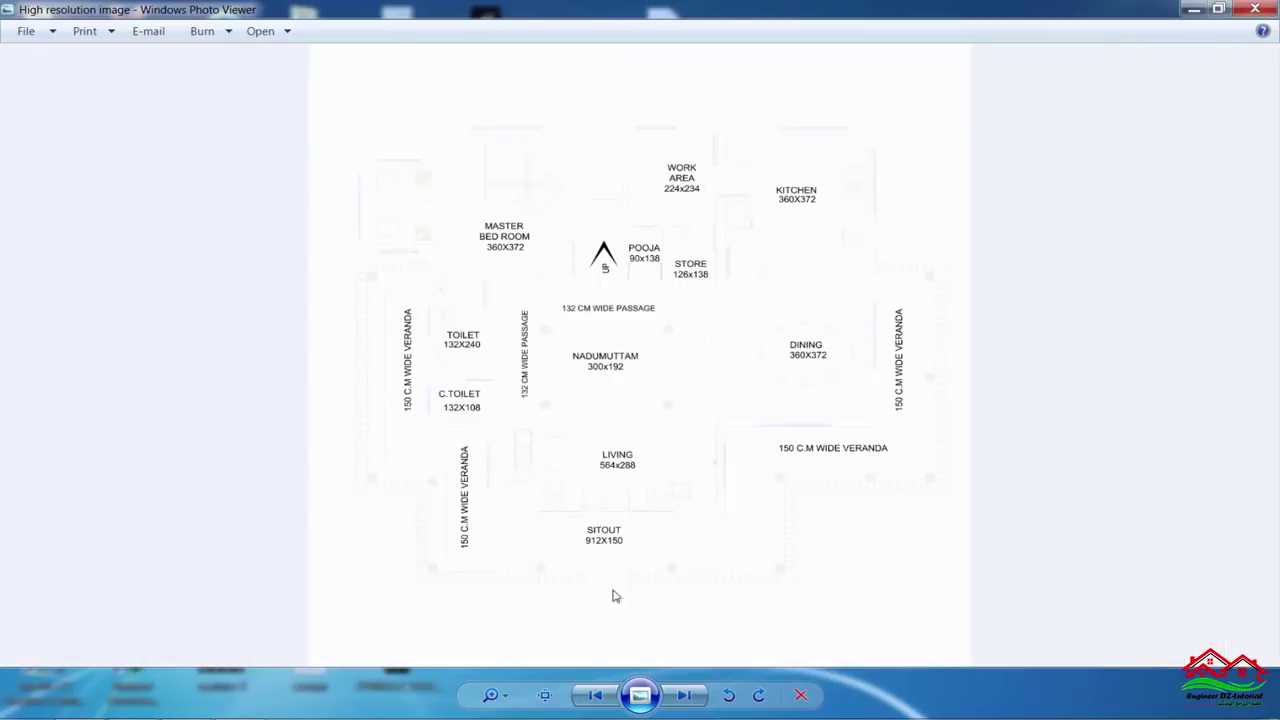
scroll(605, 551, up, 2)
scroll(575, 545, up, 2)
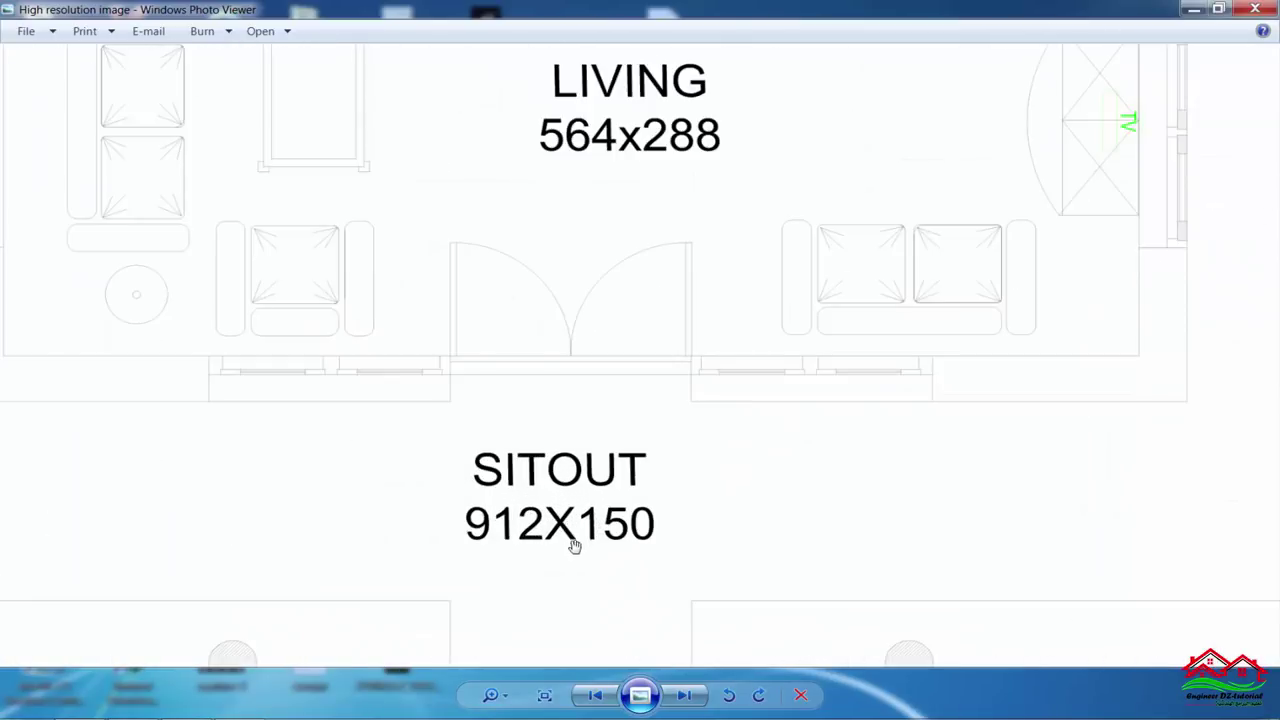
Step: Pan along the sitout railing, zooming in and out to examine its detail
drag(206, 411, 537, 443)
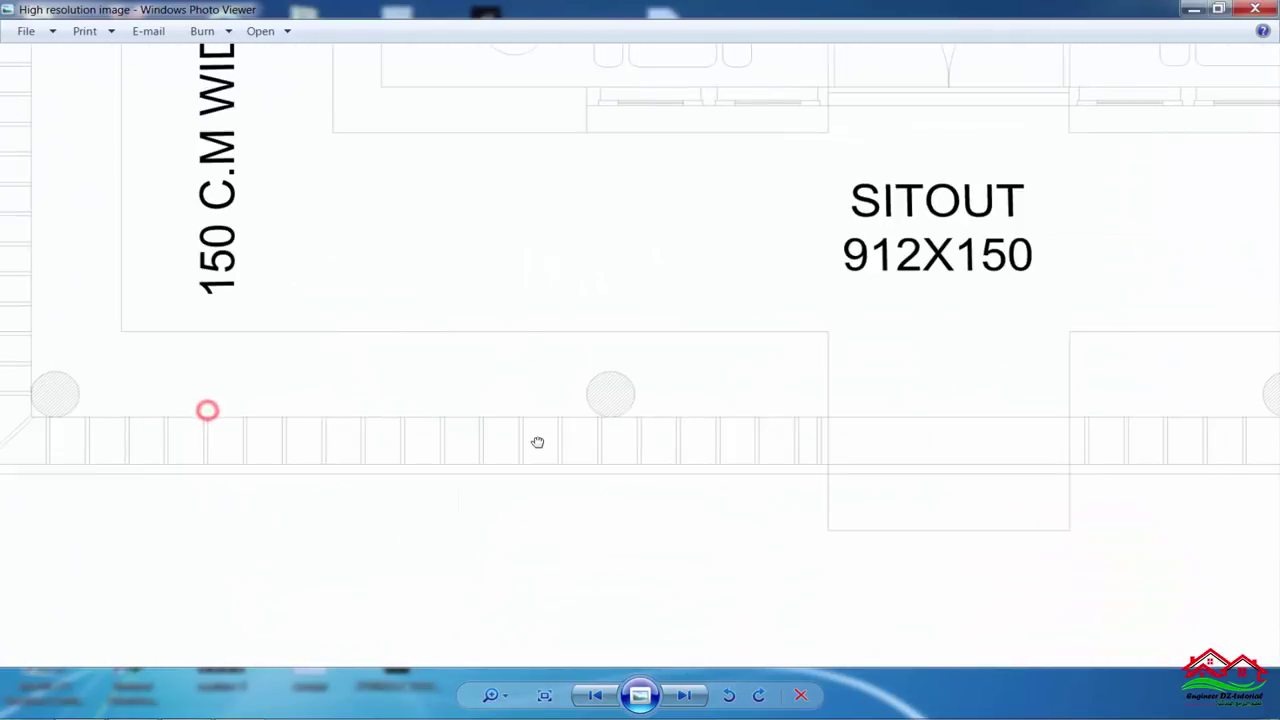
scroll(437, 452, up, 2)
scroll(766, 409, down, 1)
scroll(766, 409, down, 1)
scroll(603, 403, down, 2)
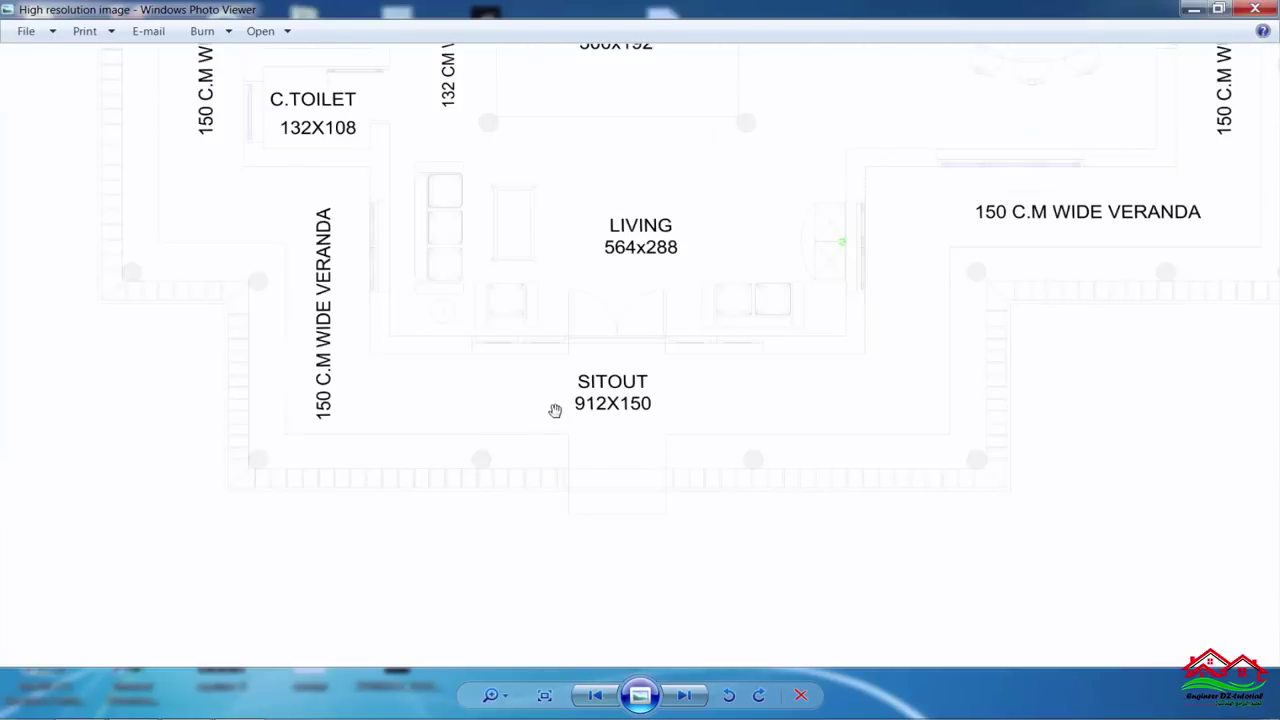
scroll(450, 225, up, 2)
scroll(457, 234, up, 2)
scroll(629, 296, up, 1)
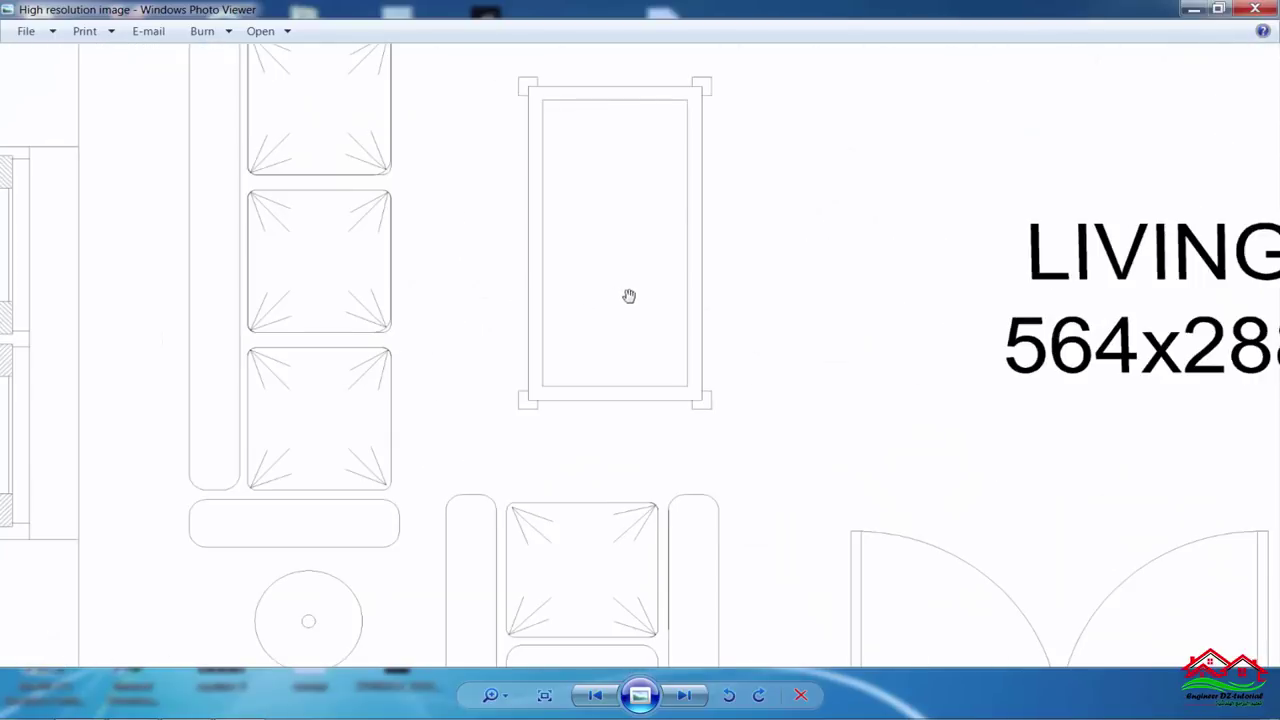
scroll(500, 380, down, 2)
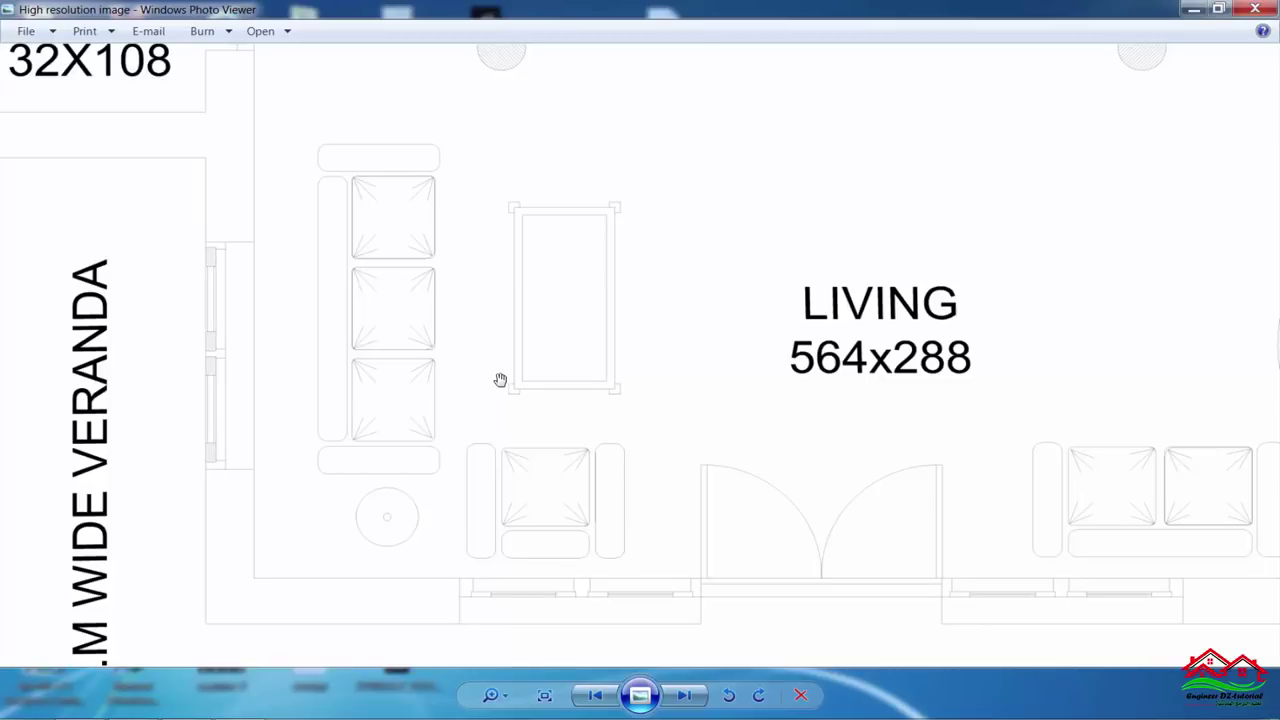